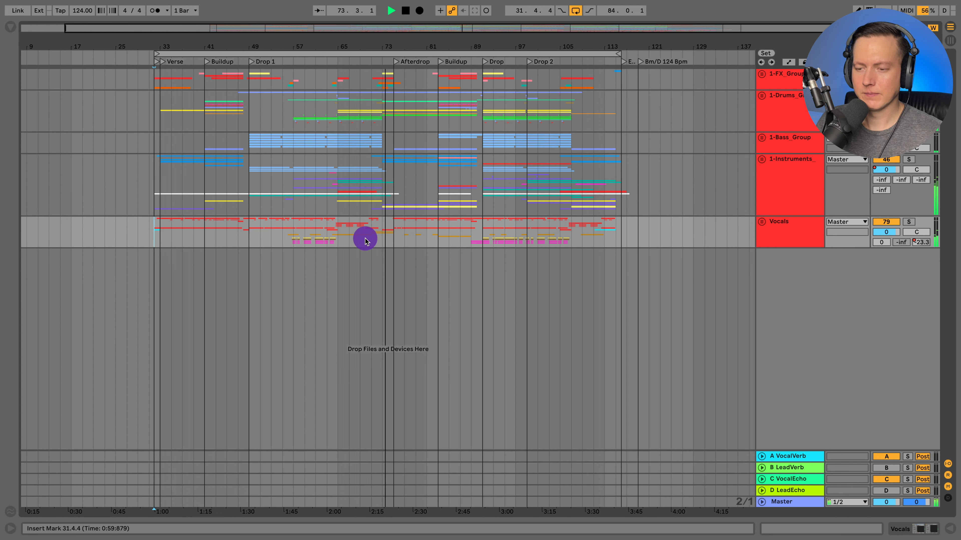
Stop playback and select the Vocals group's content from bar 31 up to the Afterdrop marker
key("space")
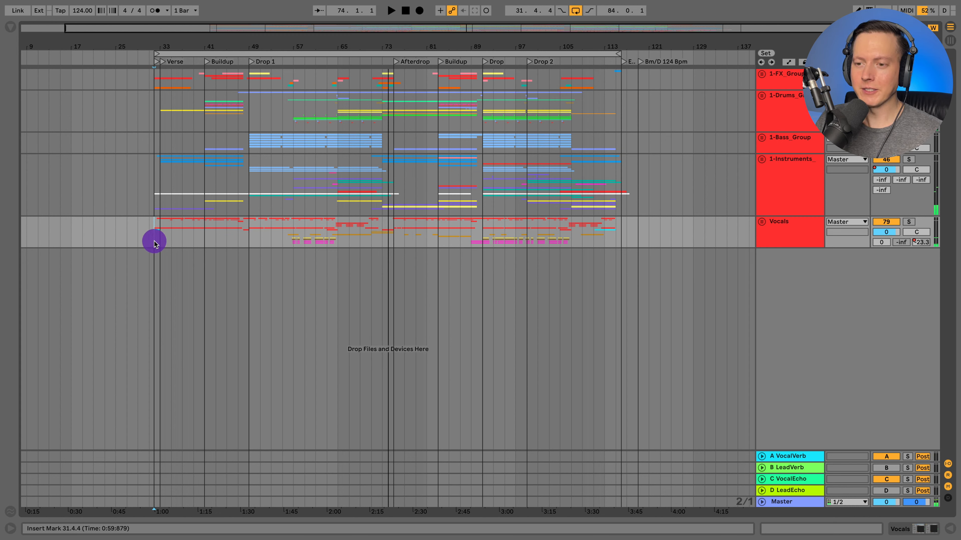
left_click_drag(154, 242, 396, 236)
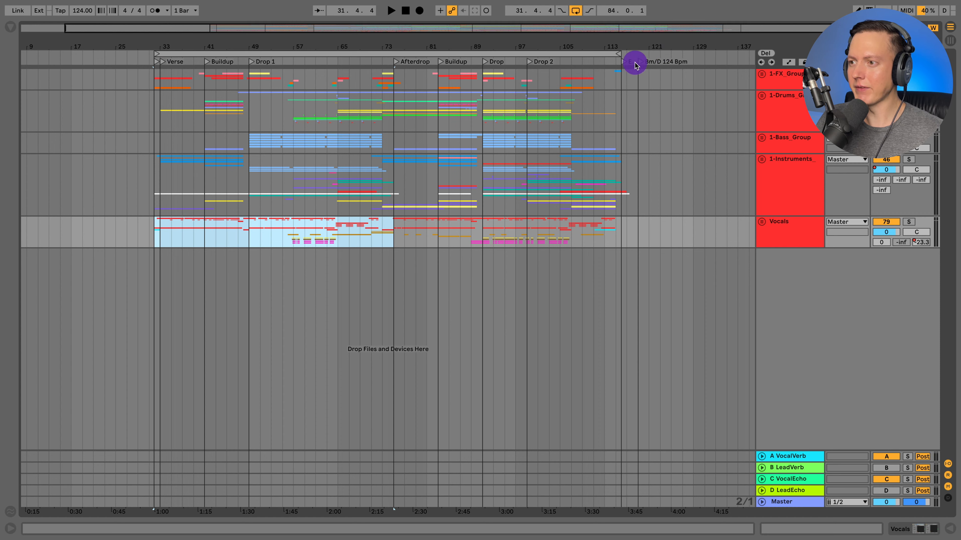
scroll(623, 97, "right", 2)
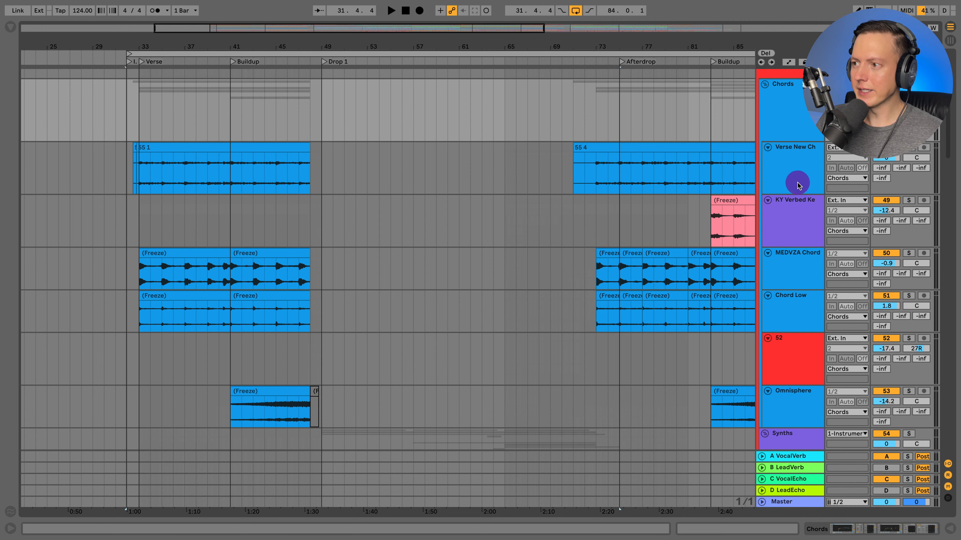
Audition the Verse New Chords track on its own from the start of the verse
left_click(813, 172)
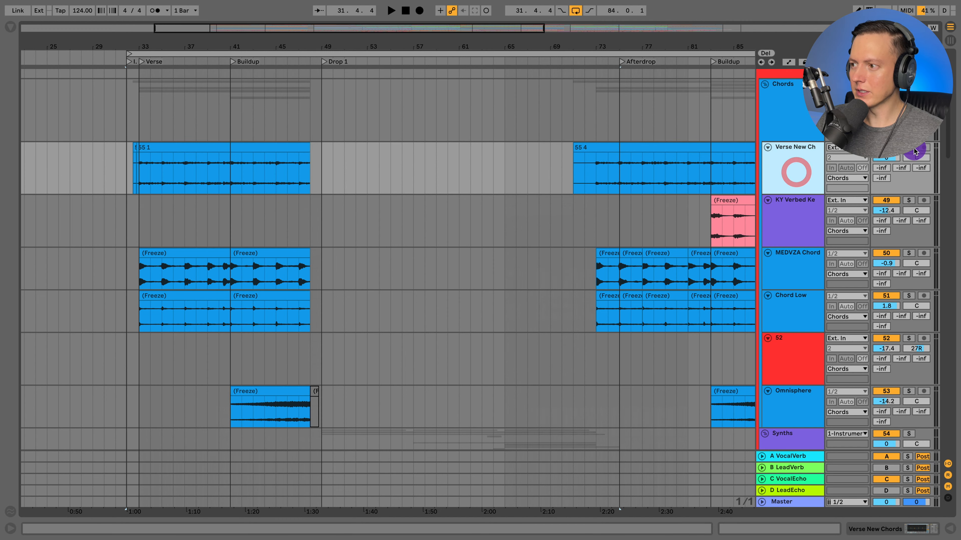
left_click(193, 194)
left_click(138, 188)
key("space")
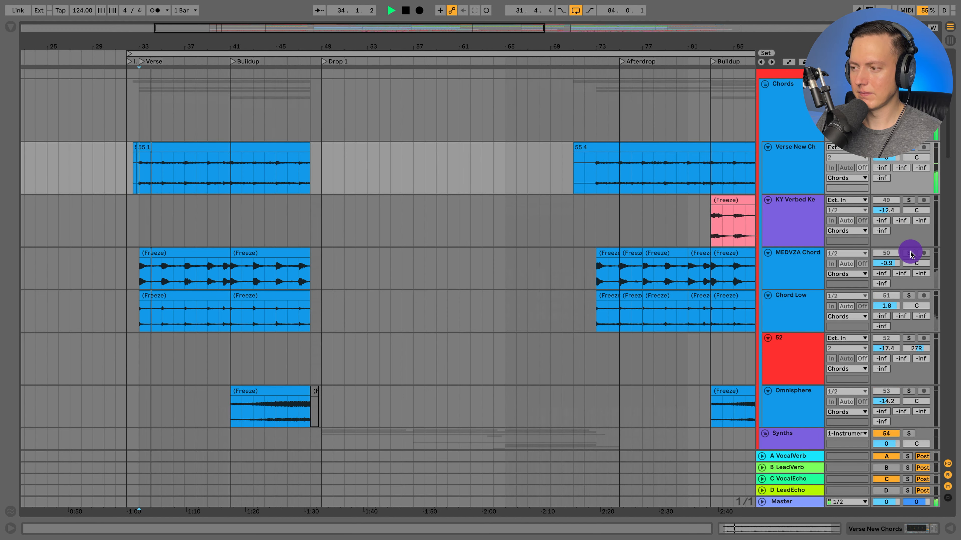
left_click(801, 166)
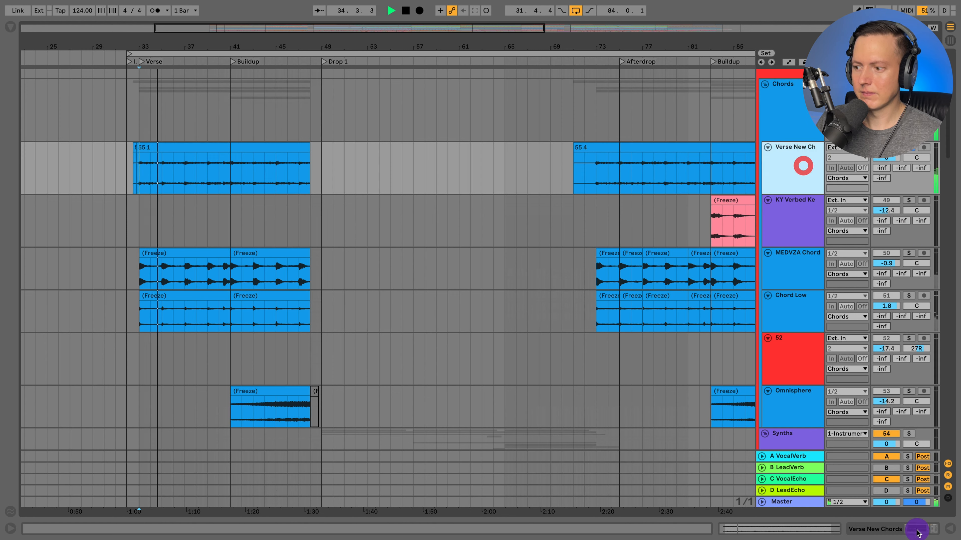
Solo the MEDVZA Chord track and audition it from the start of the verse
left_click(908, 253)
key("space")
key("space")
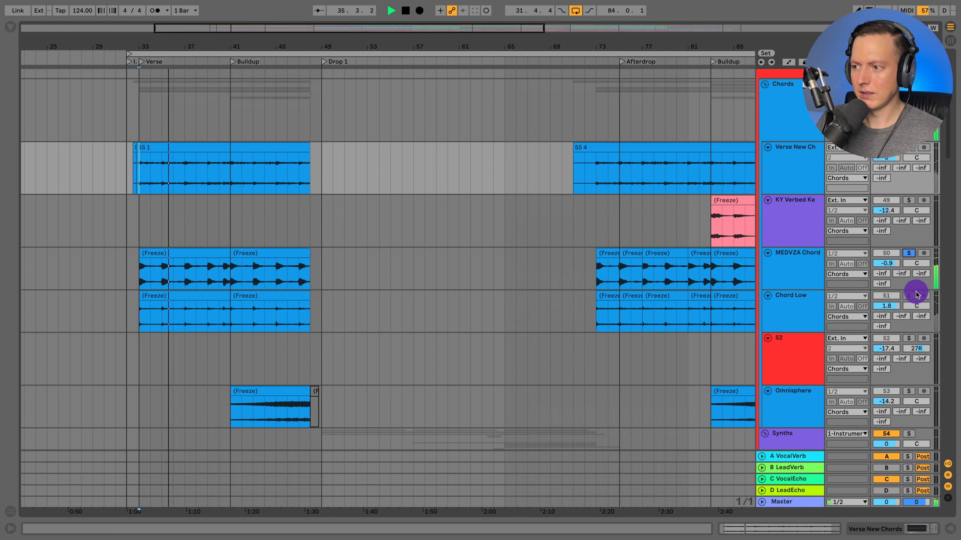
key("space")
Solo the Chord Low track and audition it from the start of the verse
left_click(909, 296)
key("space")
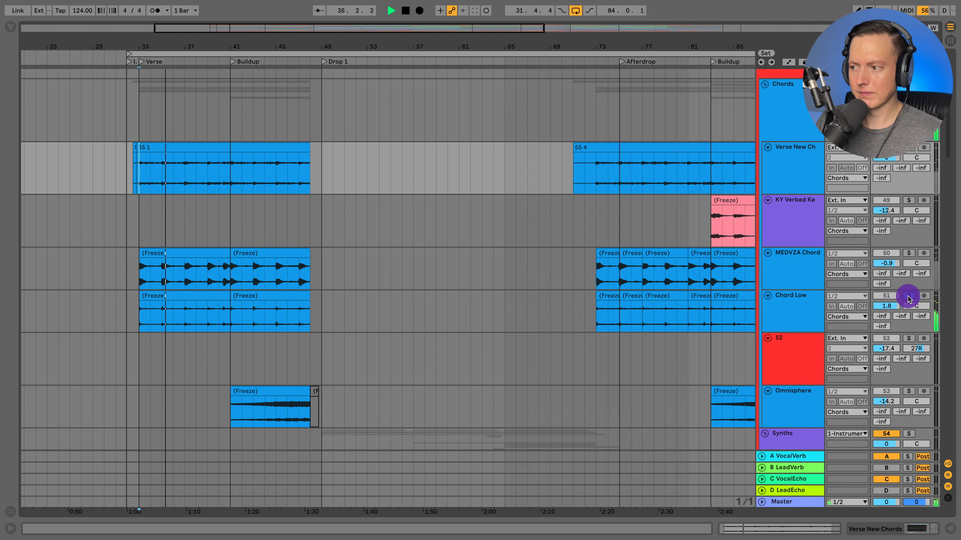
key("space")
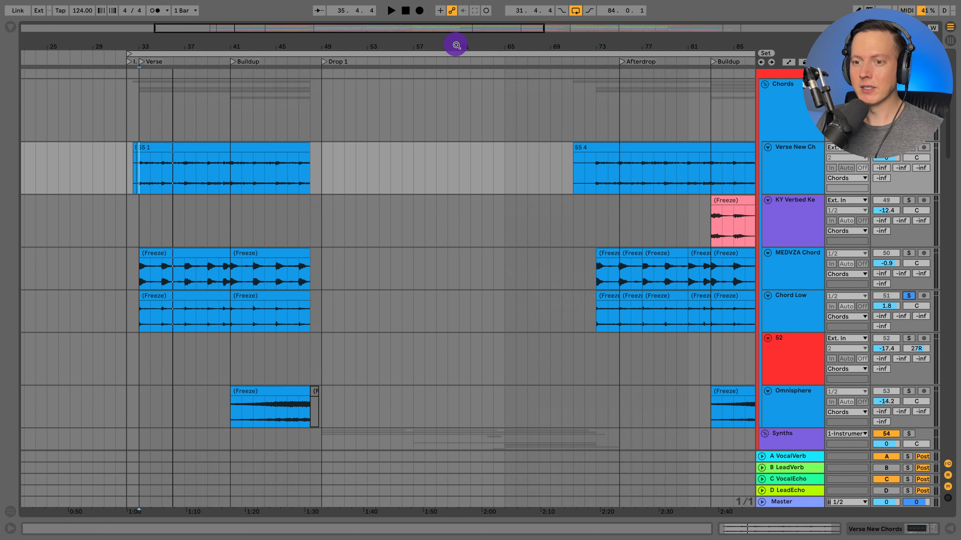
Solo the whole Chords group and play its layers together from the start of the verse
scroll(372, 267, "down", 2)
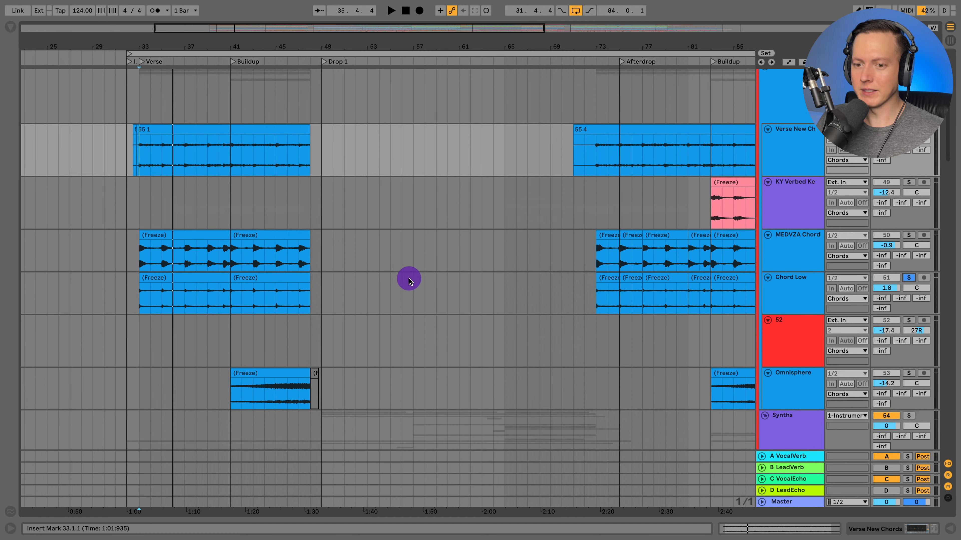
scroll(896, 249, "up", 5)
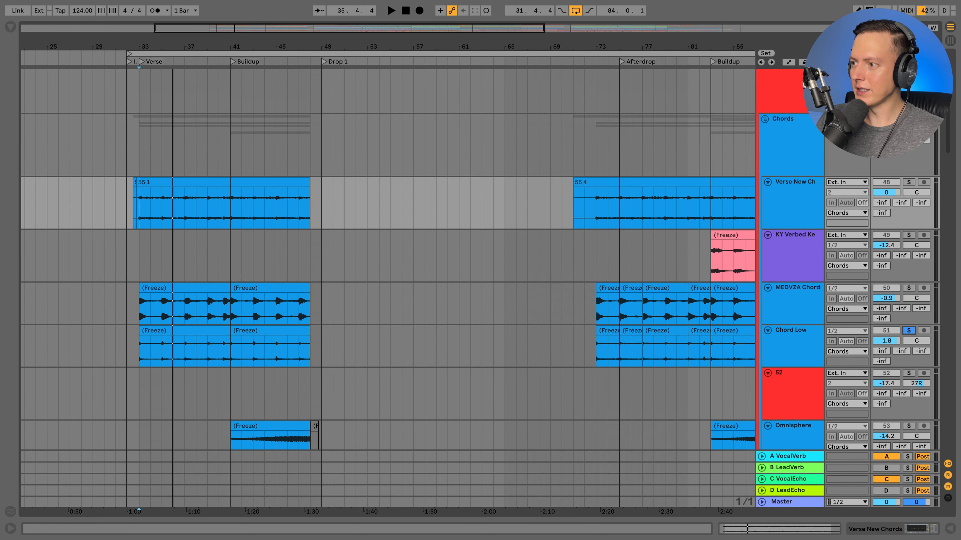
key("space")
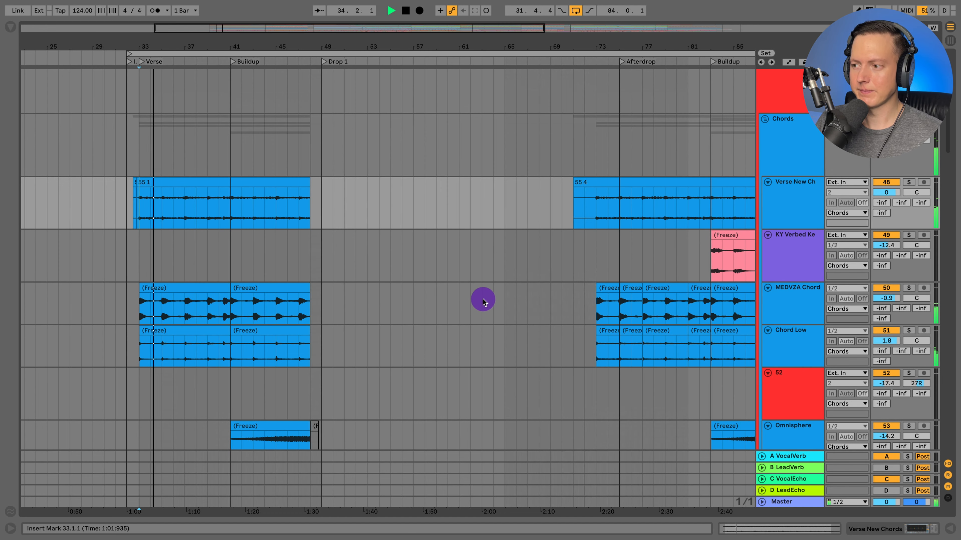
scroll(487, 302, "down", 1)
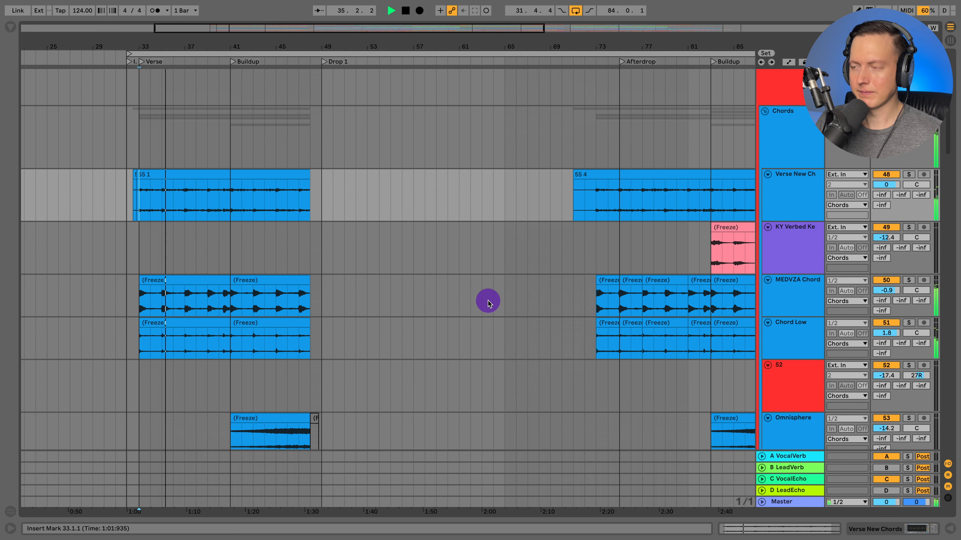
scroll(488, 301, "down", 3)
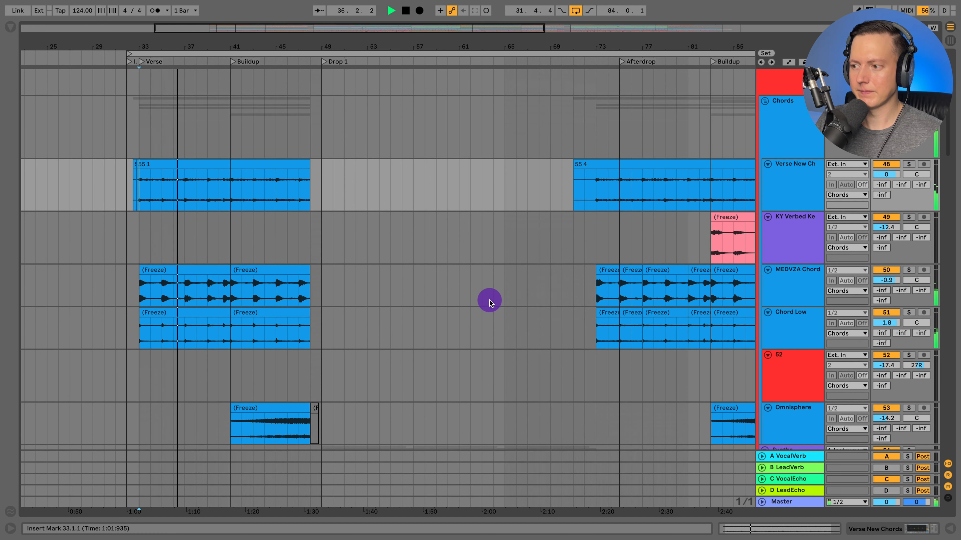
Show the device chain of the Chord Low track while the soloed chords play
left_click(791, 318)
left_click(919, 527)
scroll(530, 231, "down", 5)
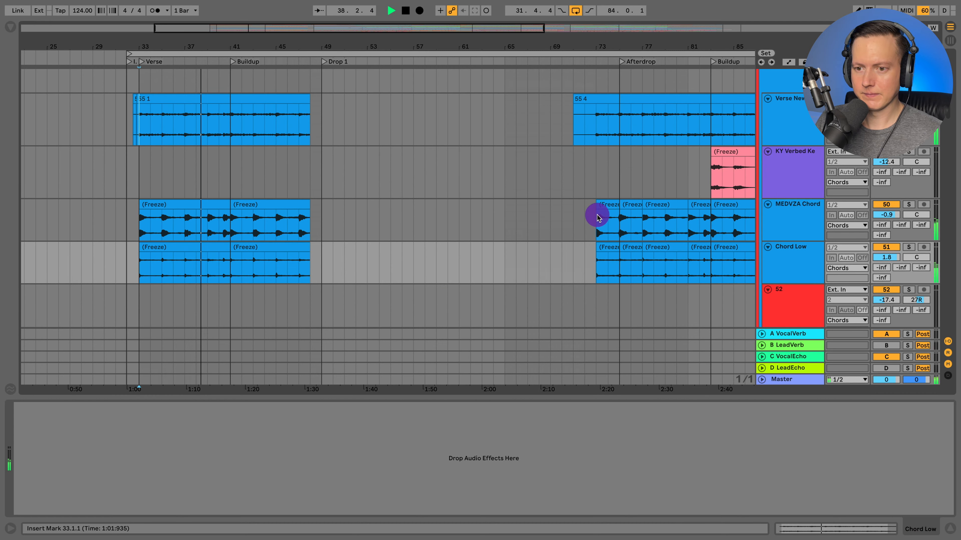
left_click(793, 219)
left_click(776, 254)
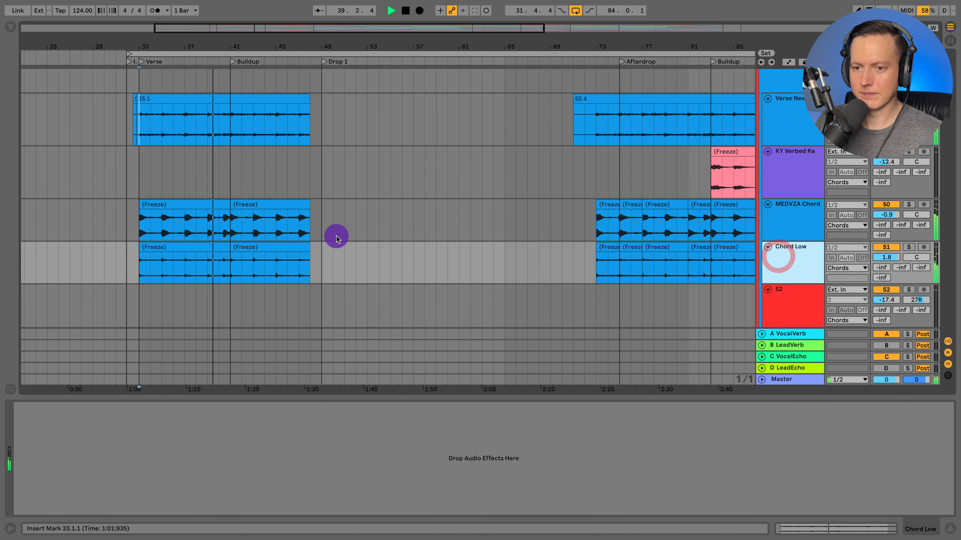
Stop playback, open the Chords group's device chain and show the automation of its second EQ Eight's band 8 frequency
scroll(336, 237, "down", 10)
scroll(336, 239, "down", 15)
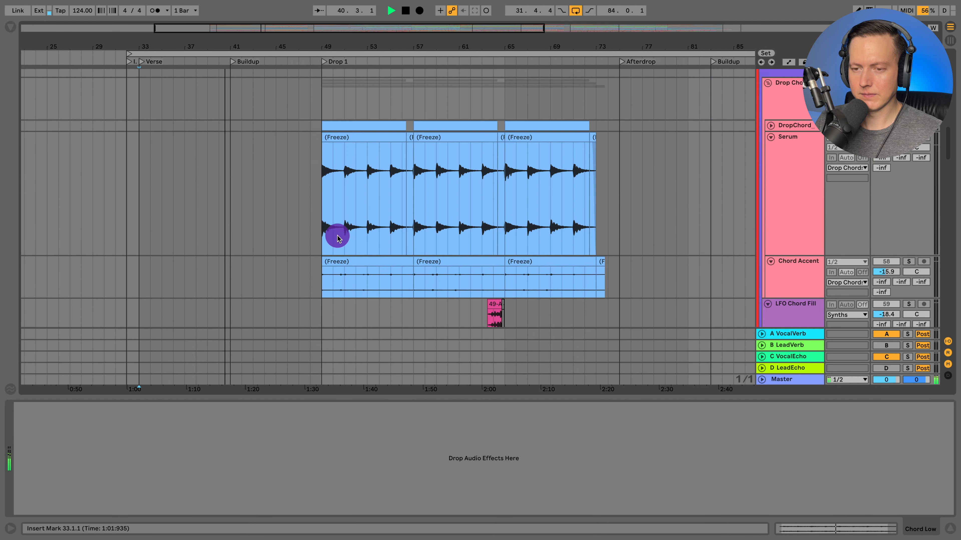
scroll(338, 238, "up", 15)
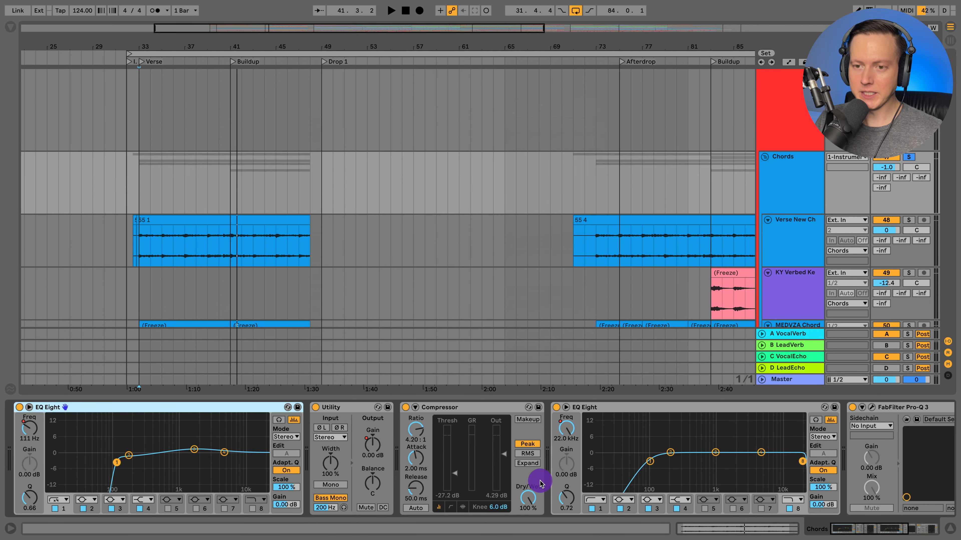
key("a")
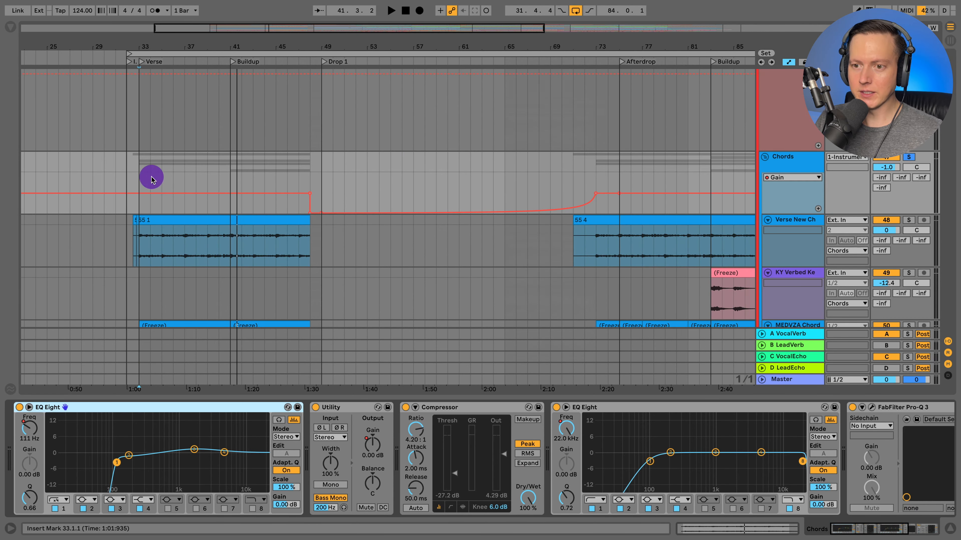
scroll(542, 459, "right", 8)
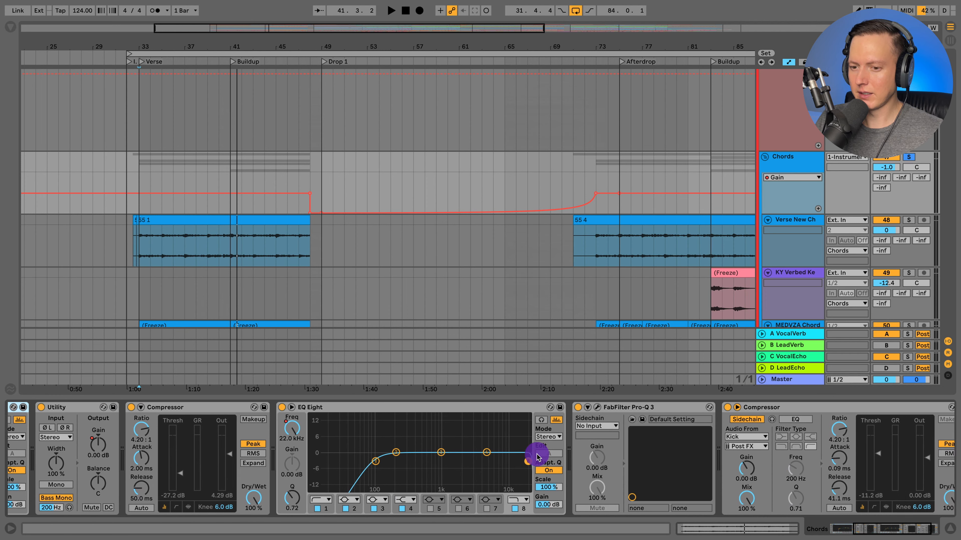
right_click(290, 427)
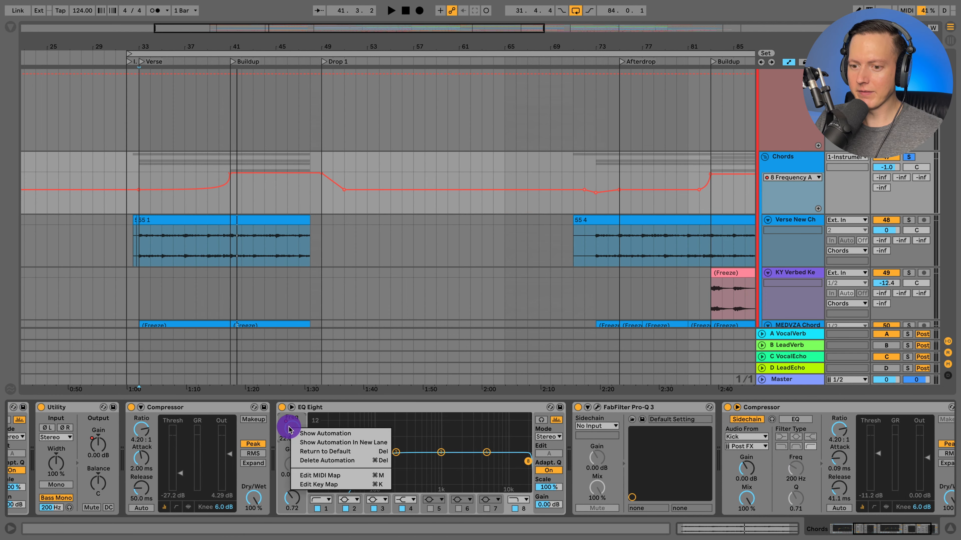
left_click(320, 434)
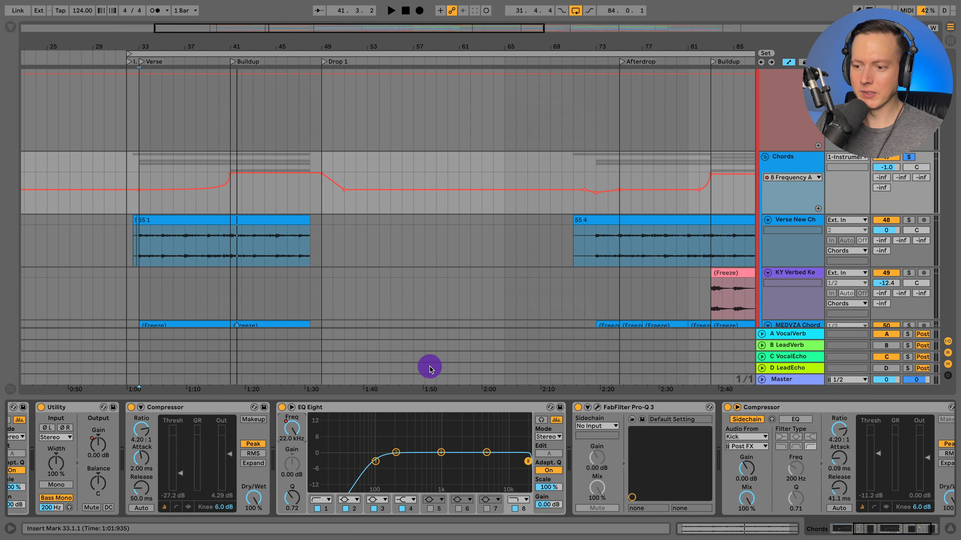
Play the soloed chords from bar 39 into the buildup to hear the EQ frequency automation
left_click(207, 201)
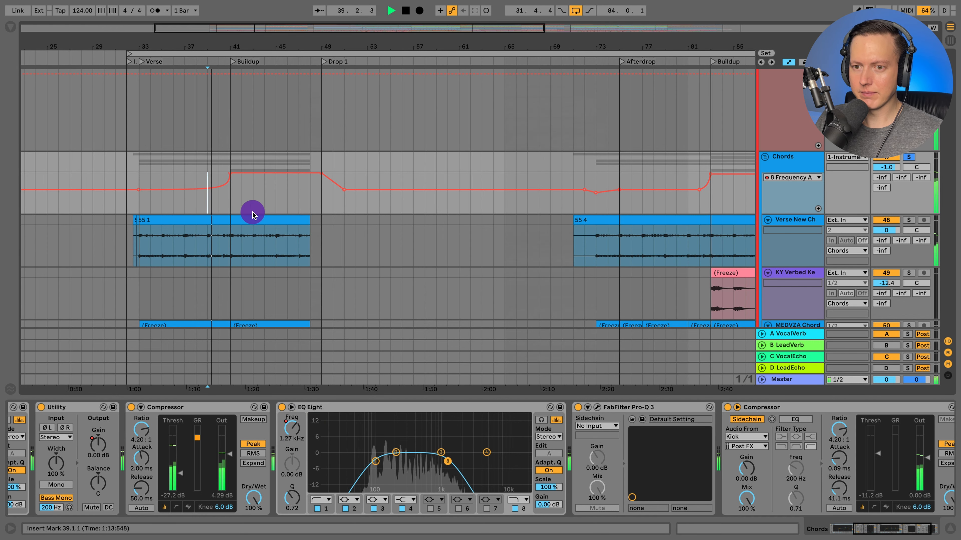
scroll(262, 210, "down", 1)
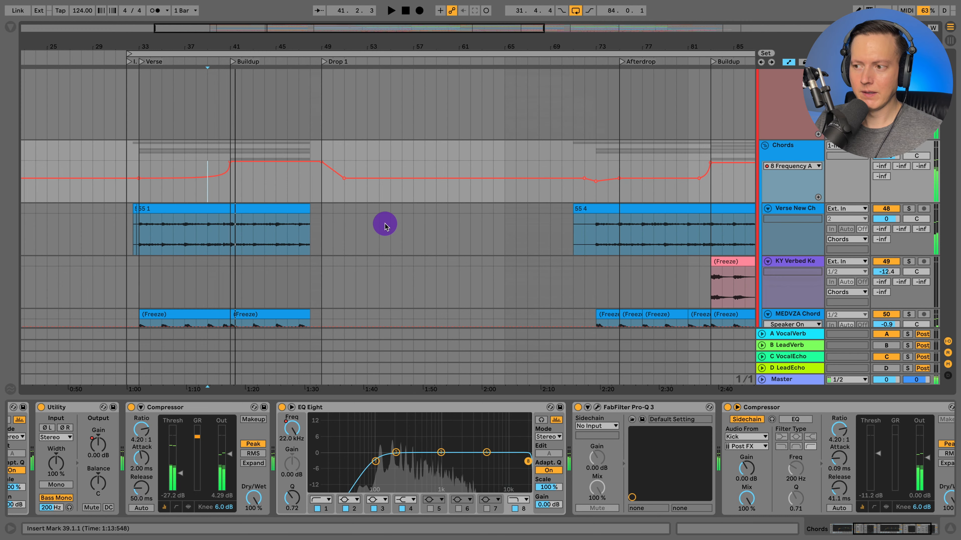
key("space")
scroll(388, 225, "down", 4)
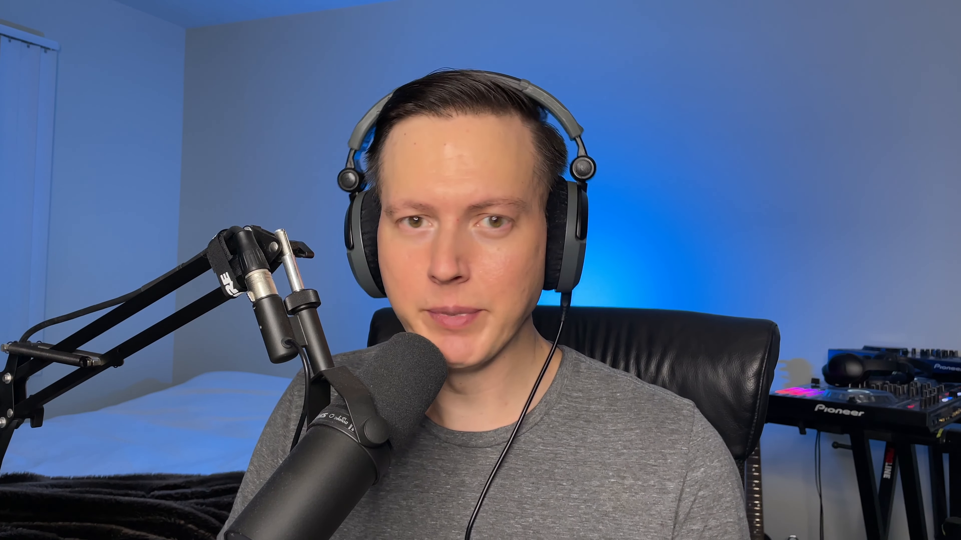
Audition the soloed Omnisphere track from bar 42 in the first buildup
left_click(241, 240)
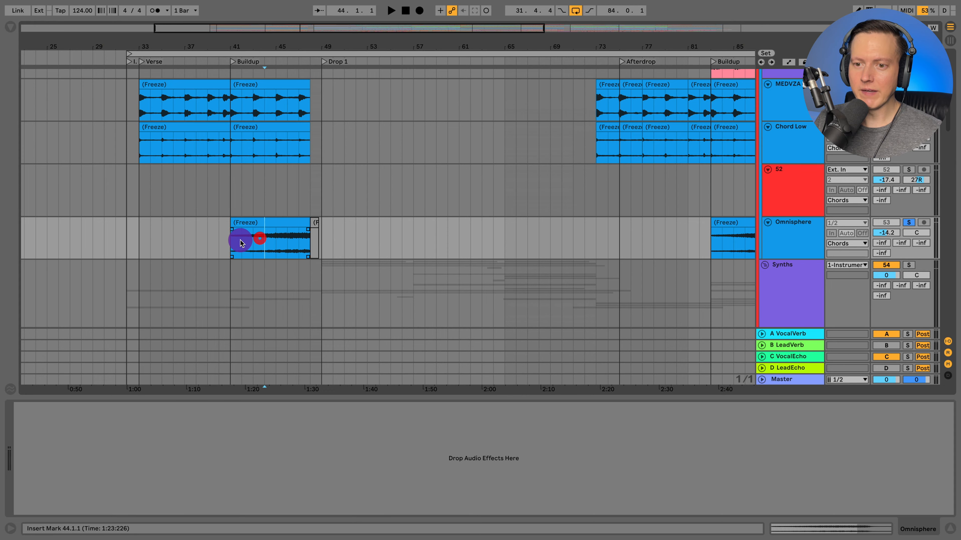
left_click(777, 236)
key("space")
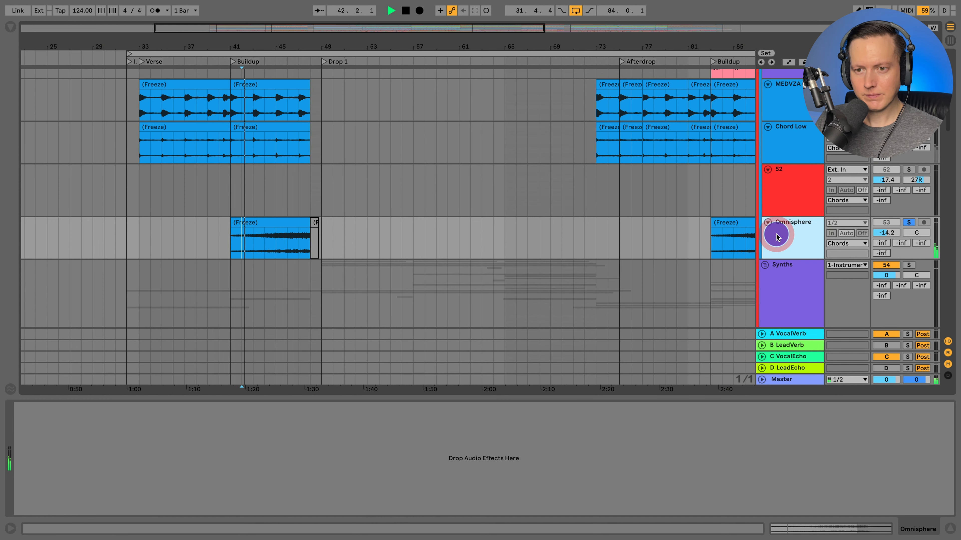
scroll(783, 239, "down", 3)
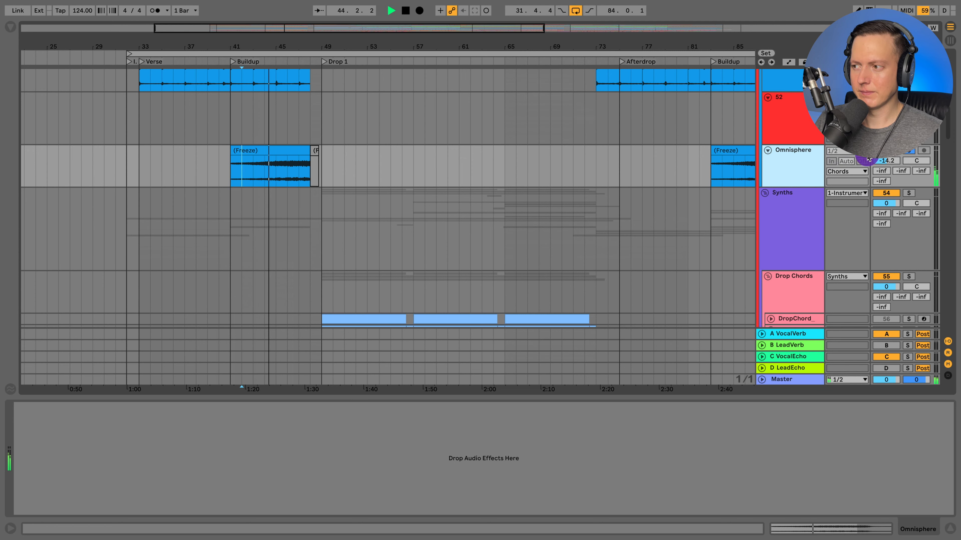
key("space")
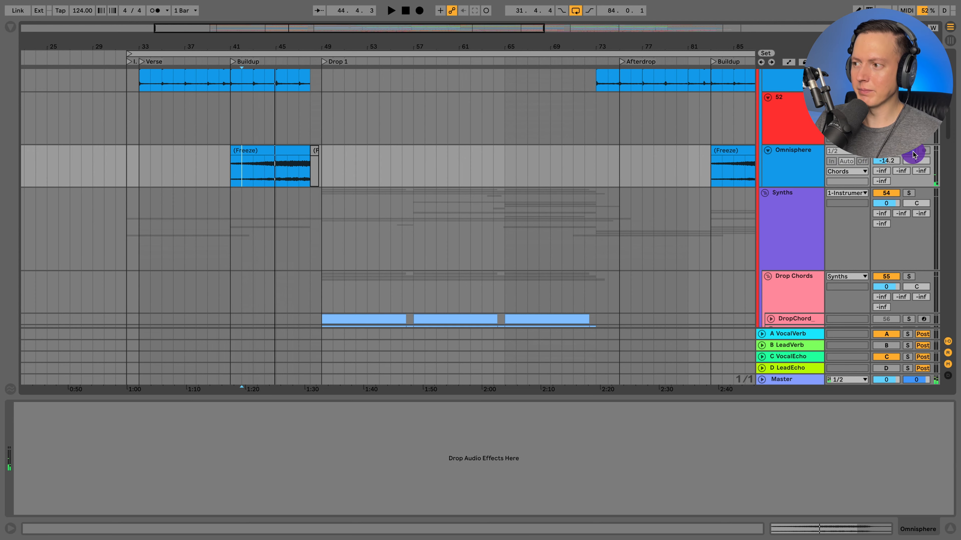
Solo the Lead Render track and audition it from bar 32 at the start of the song
scroll(817, 163, "down", 5)
left_click(131, 208)
left_click(124, 206)
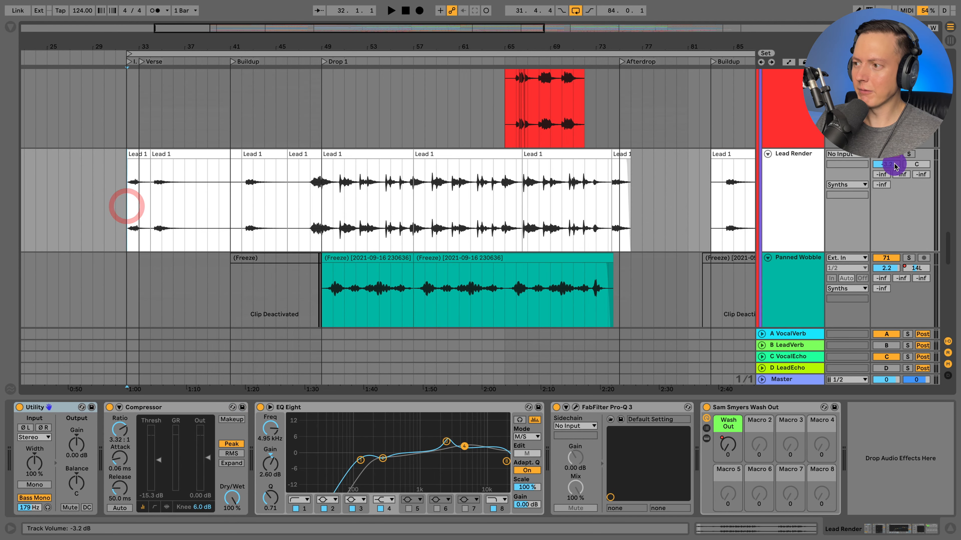
left_click(910, 157)
key("space")
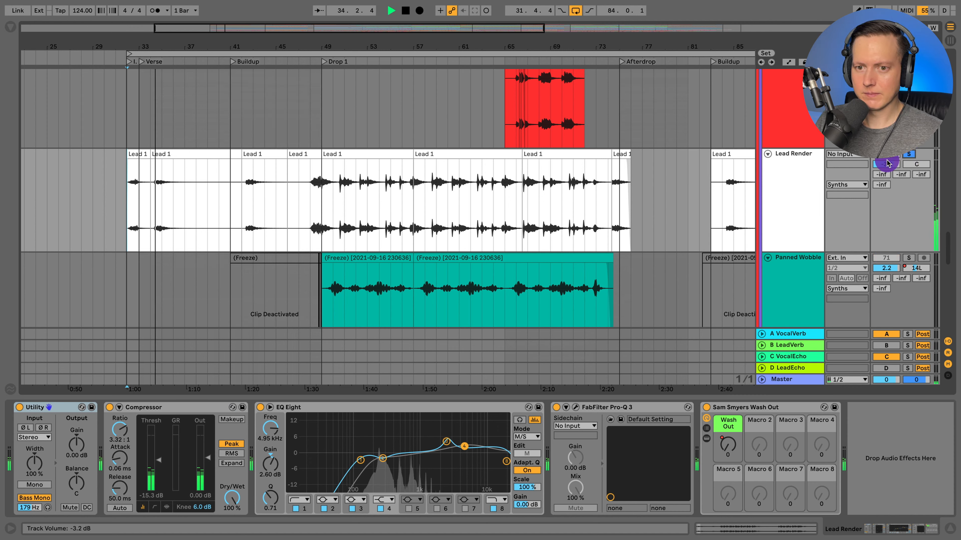
left_click(250, 196)
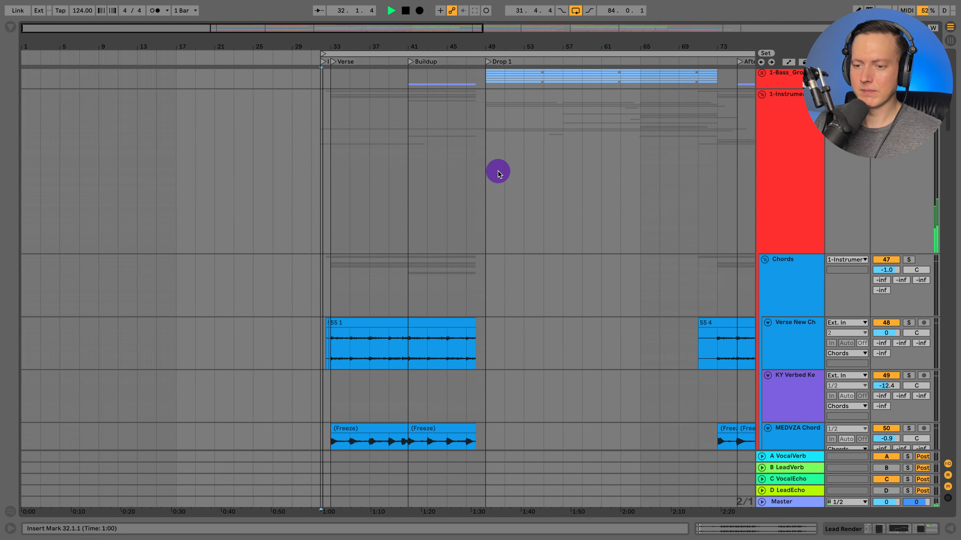
Look through the instrument tracks from Chords down to Drop Chords while the layers play together from bar 32
scroll(594, 184, "down", 5)
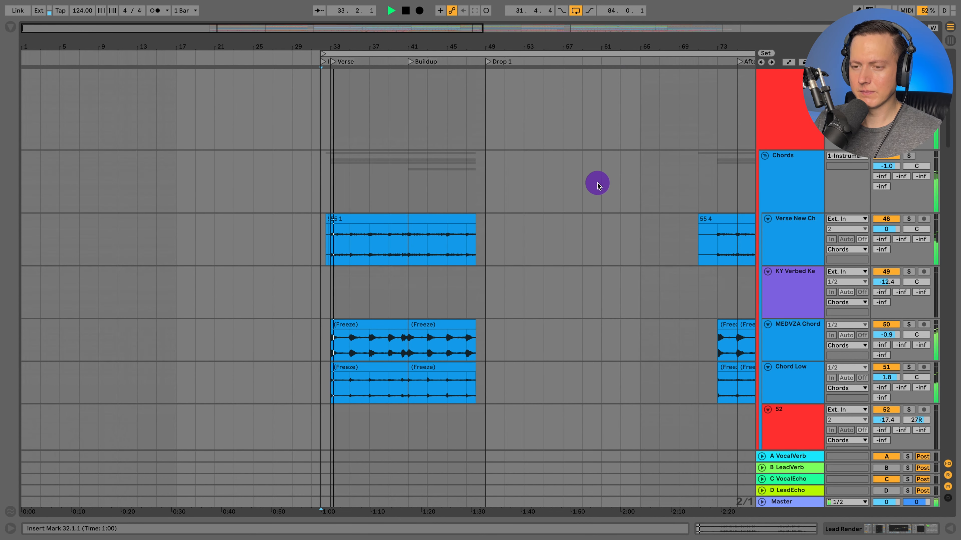
scroll(598, 184, "down", 1)
scroll(605, 199, "down", 13)
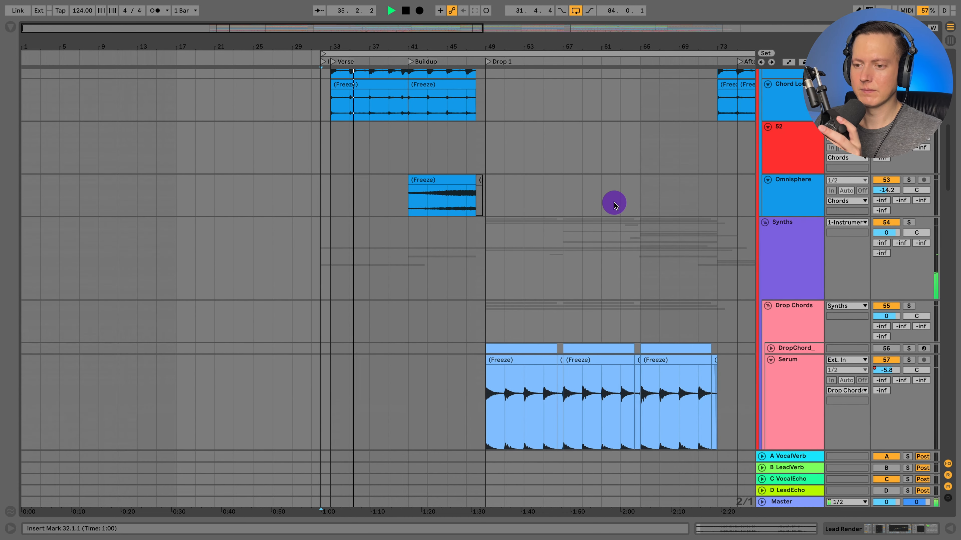
scroll(604, 295, "down", 20)
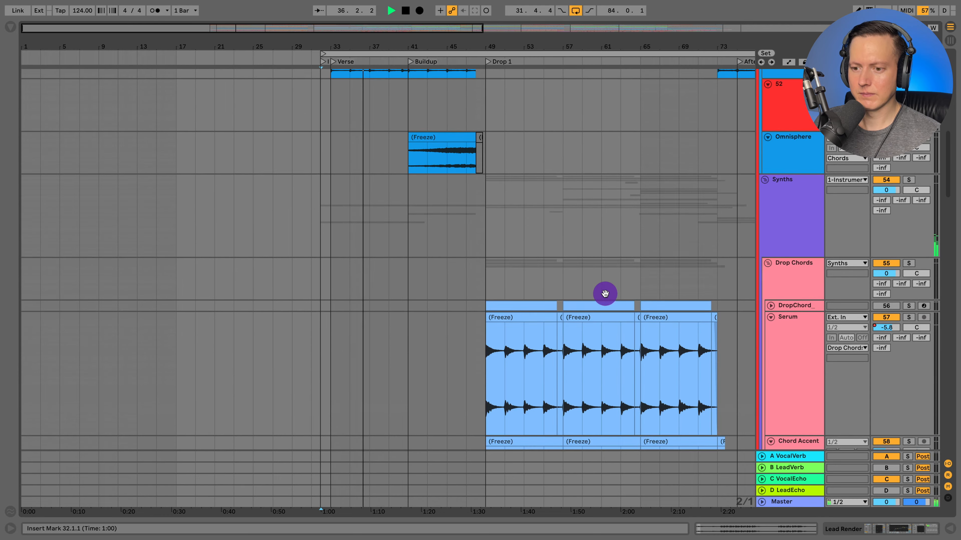
Solo the Strings track, audition it from bar 41 in the first buildup, and reduce its track height
scroll(604, 297, "down", 15)
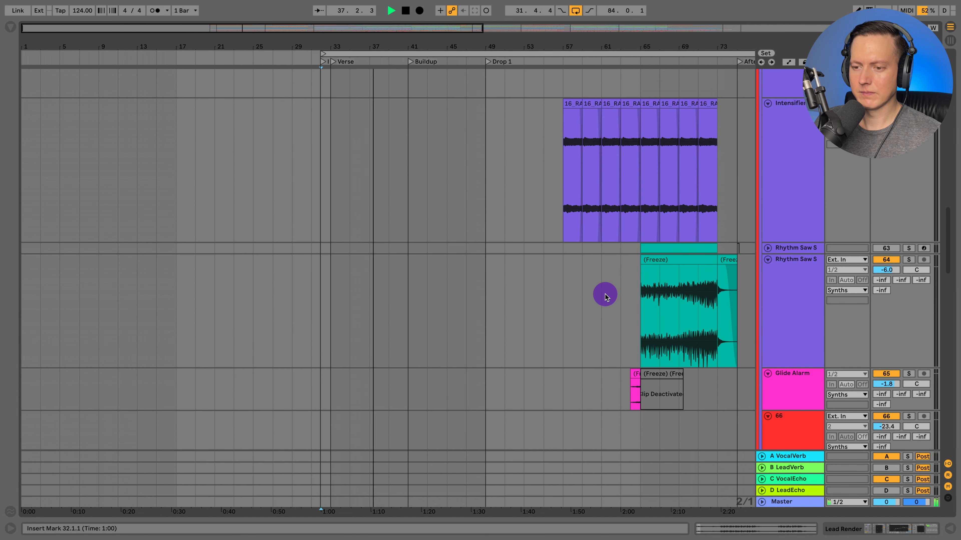
scroll(605, 297, "down", 8)
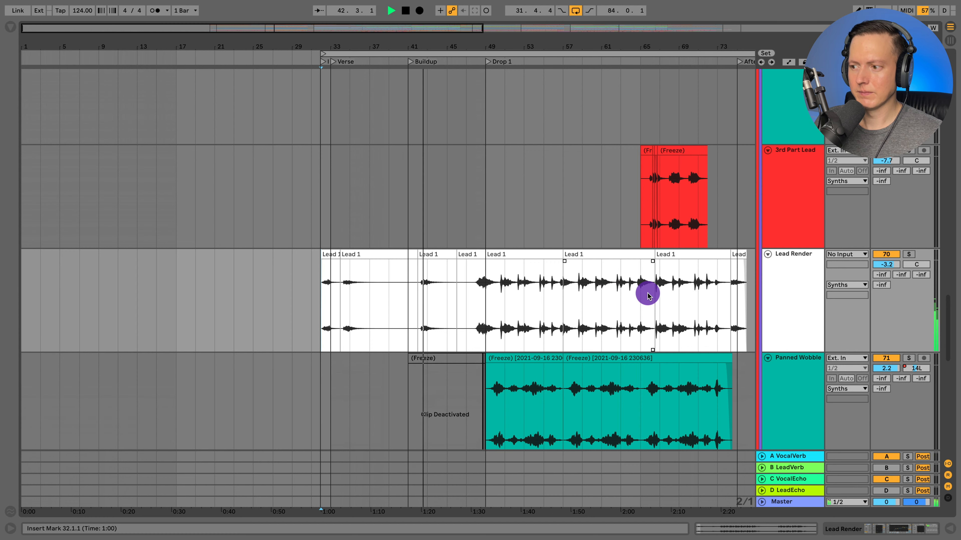
scroll(647, 291, "down", 2)
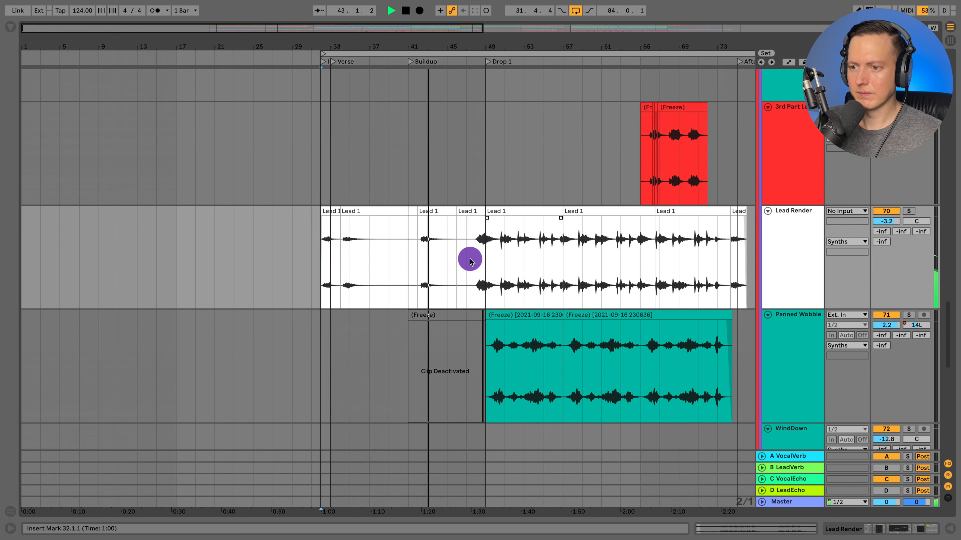
left_click(418, 265)
scroll(424, 257, "down", 10)
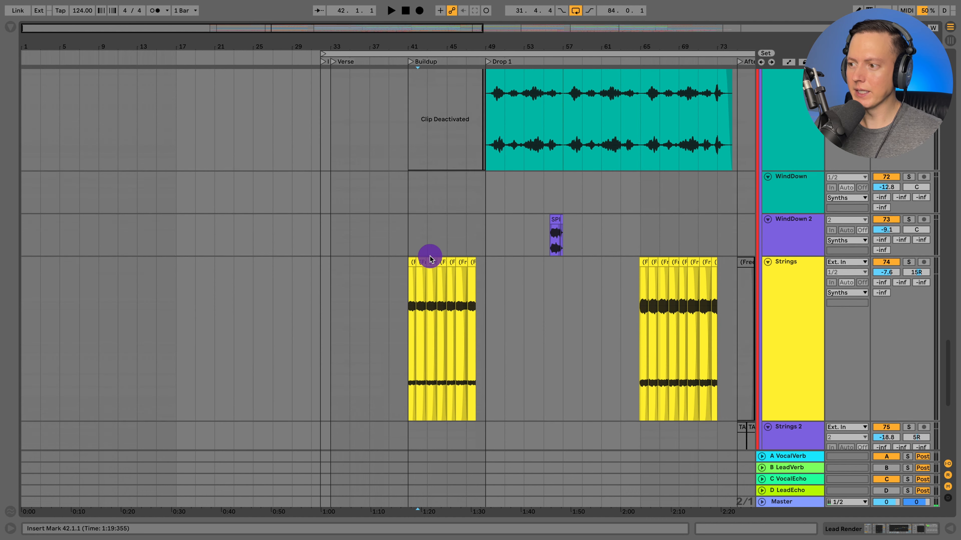
scroll(429, 259, "down", 1)
left_click(908, 229)
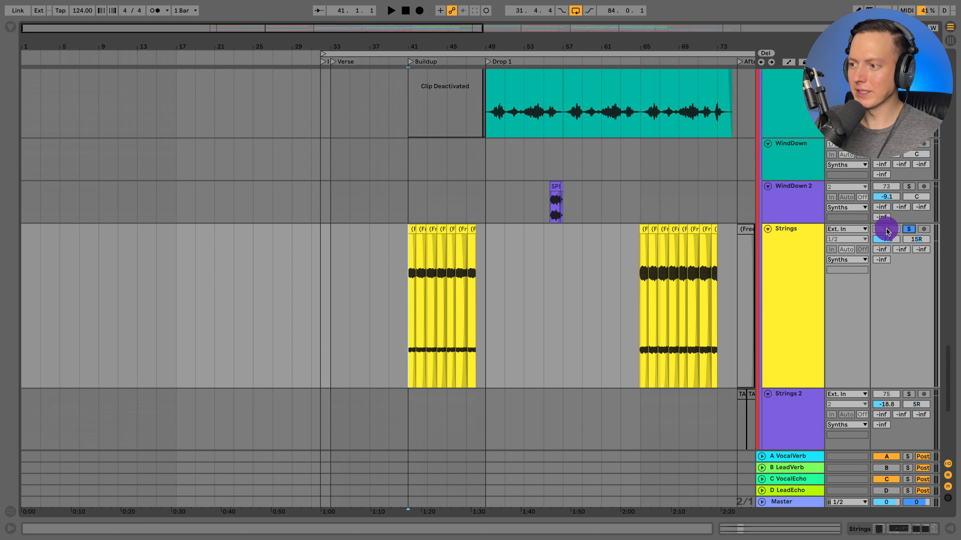
key("space")
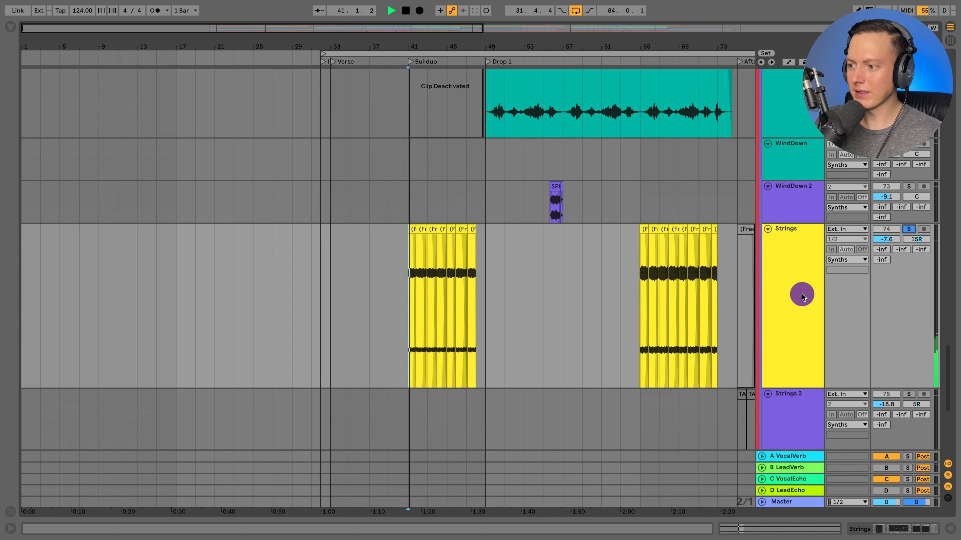
left_click_drag(796, 388, 792, 305)
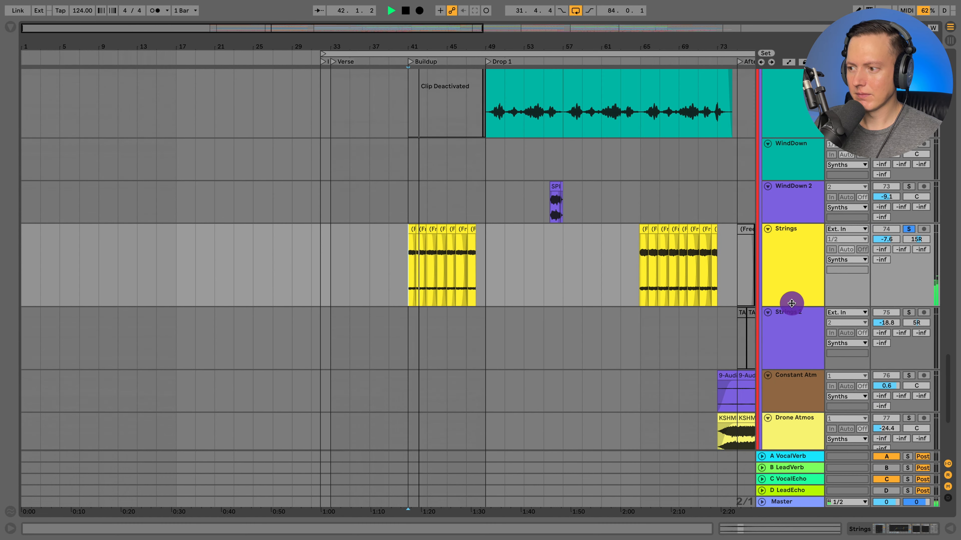
Play the unsoloed layers together from bar 41 while looking through the tracks from Strings down to Vocals
left_click_drag(559, 48, 558, 23)
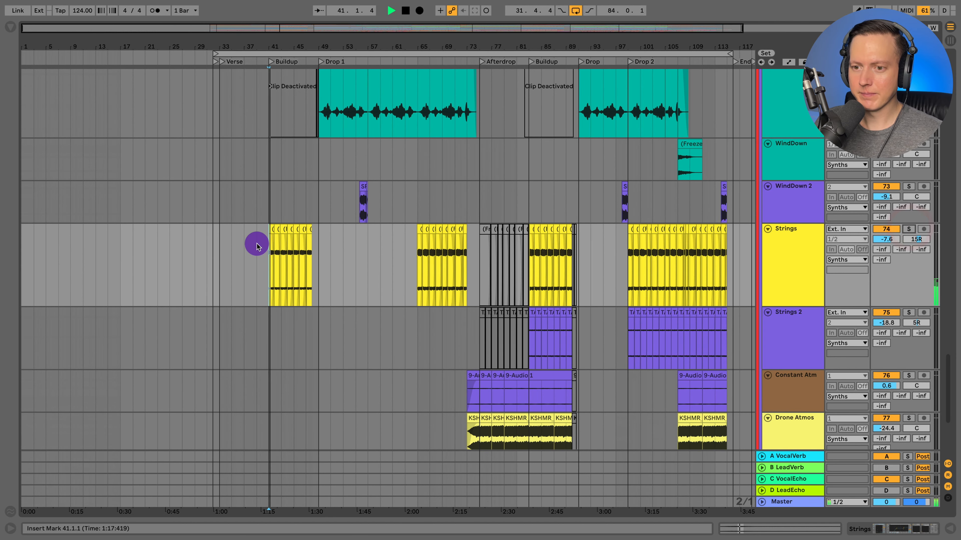
scroll(294, 261, "down", 2)
scroll(285, 253, "down", 8)
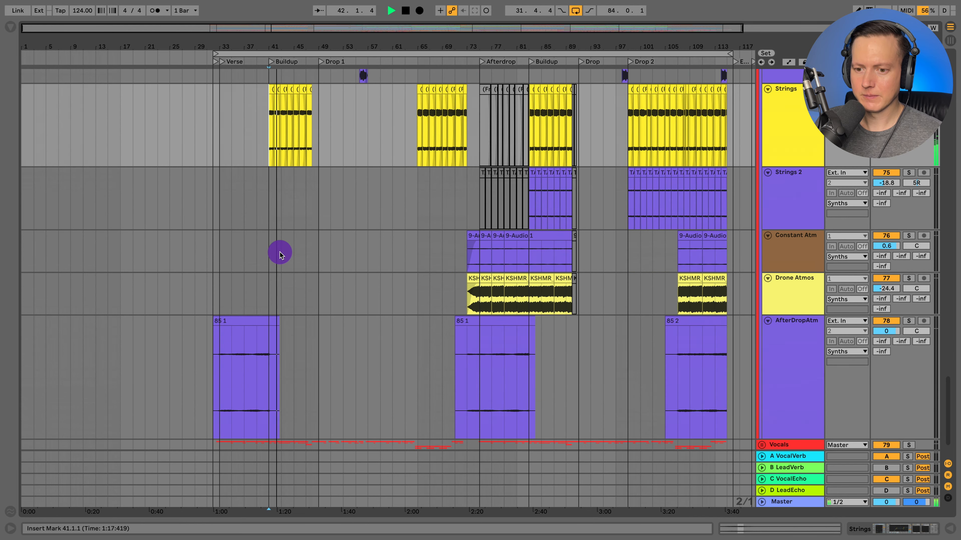
scroll(290, 259, "down", 1)
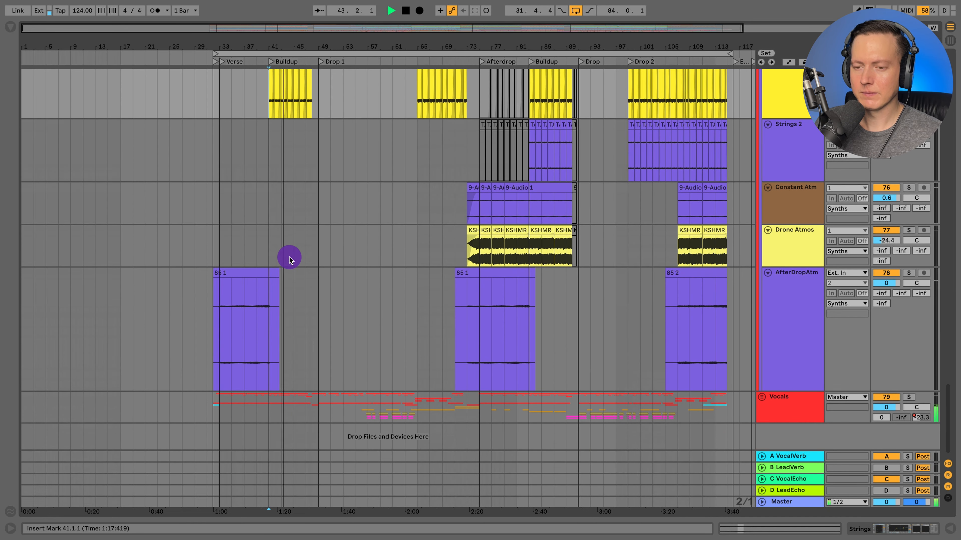
Audition the AfterDropAtmosphere track soloed from the start of the verse at bar 33
left_click(224, 350)
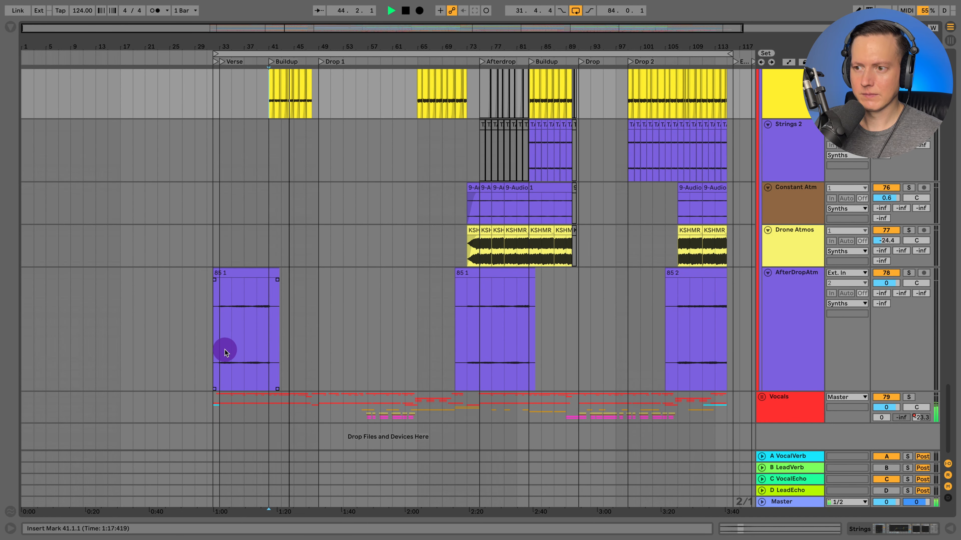
left_click(225, 350)
left_click(909, 274)
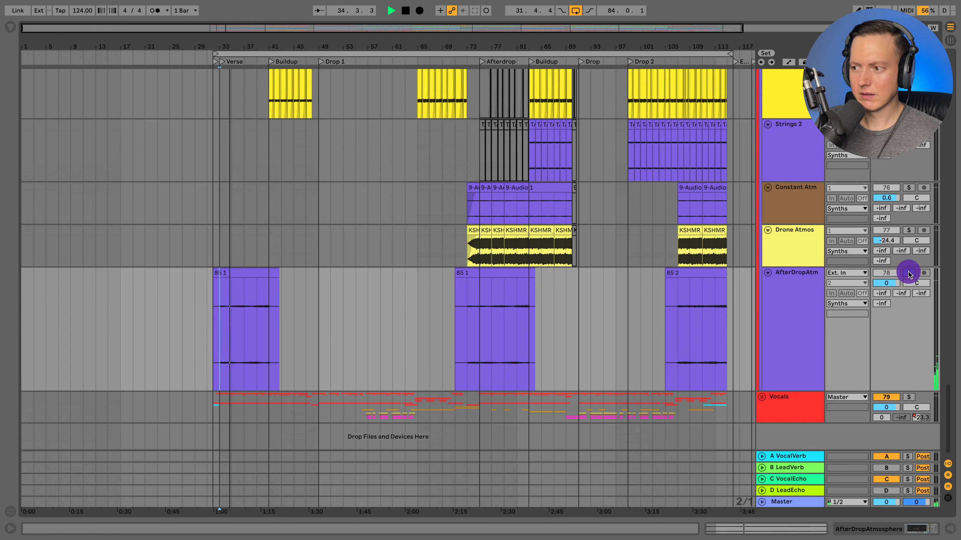
Audition the Serum drop chords with the other layers from bar 48, and soloed from bar 49
left_click(199, 215)
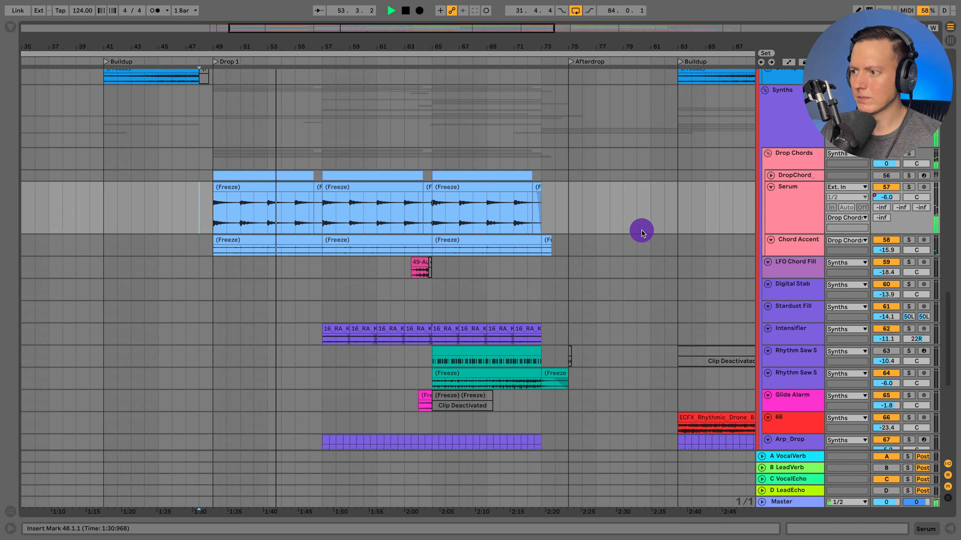
scroll(863, 200, "down", 1)
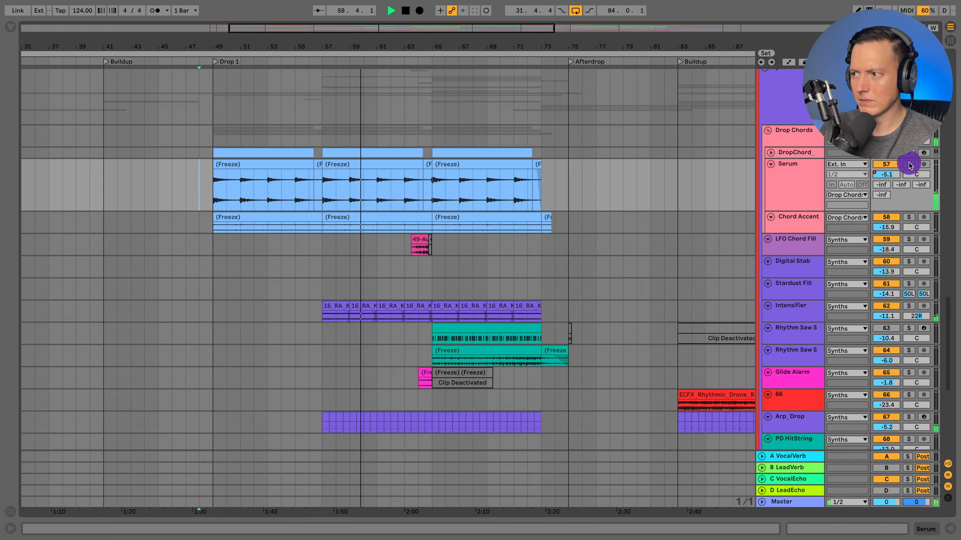
left_click(209, 194)
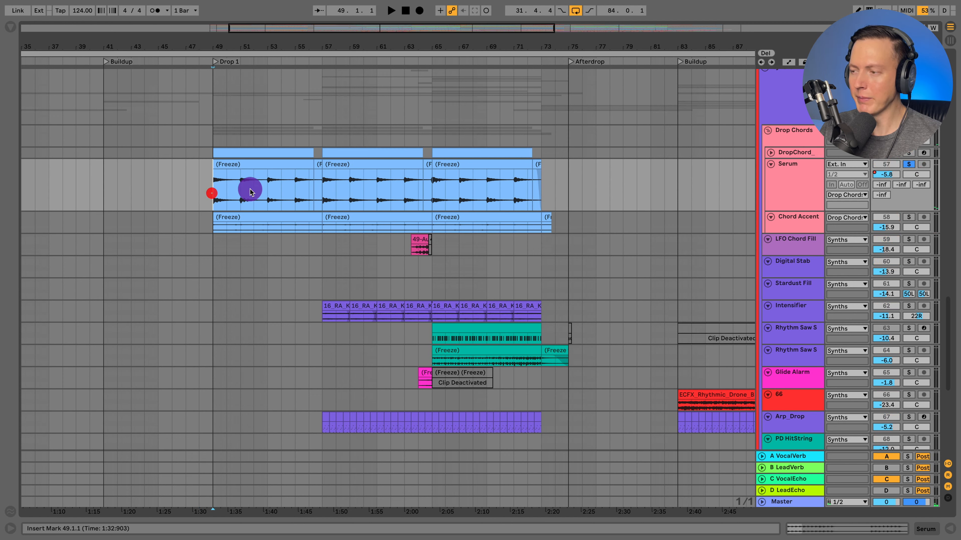
key("space")
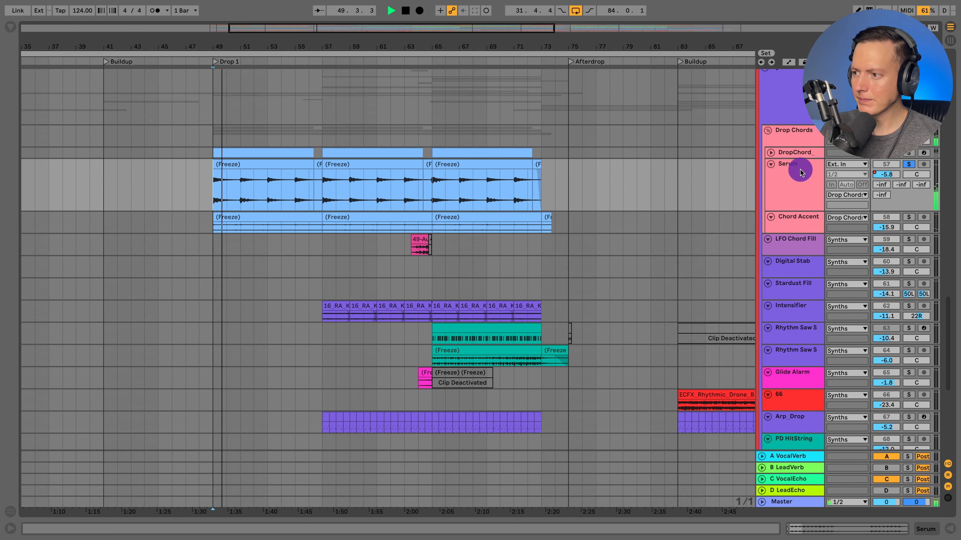
Solo the Chord Accent track, audition it from bar 49 and enlarge its track height
left_click(908, 218)
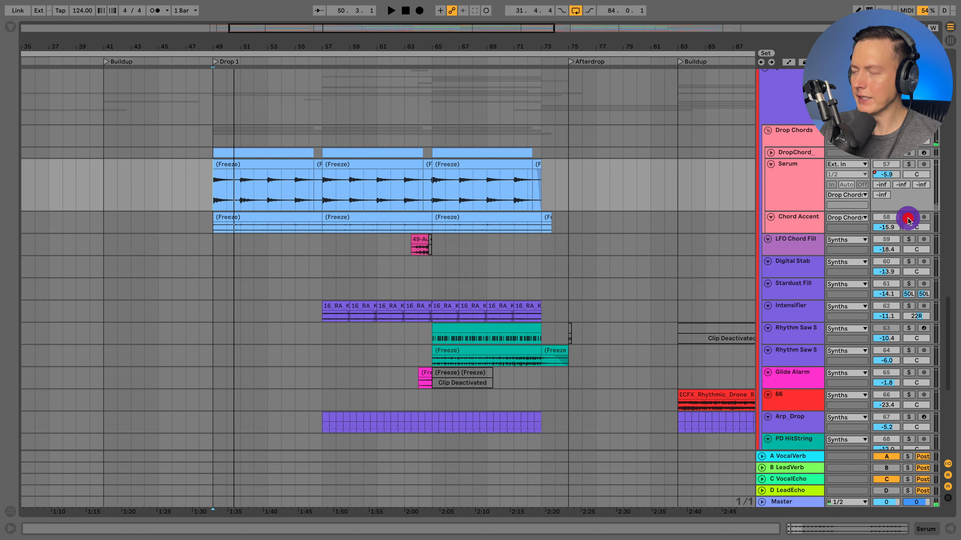
key("space")
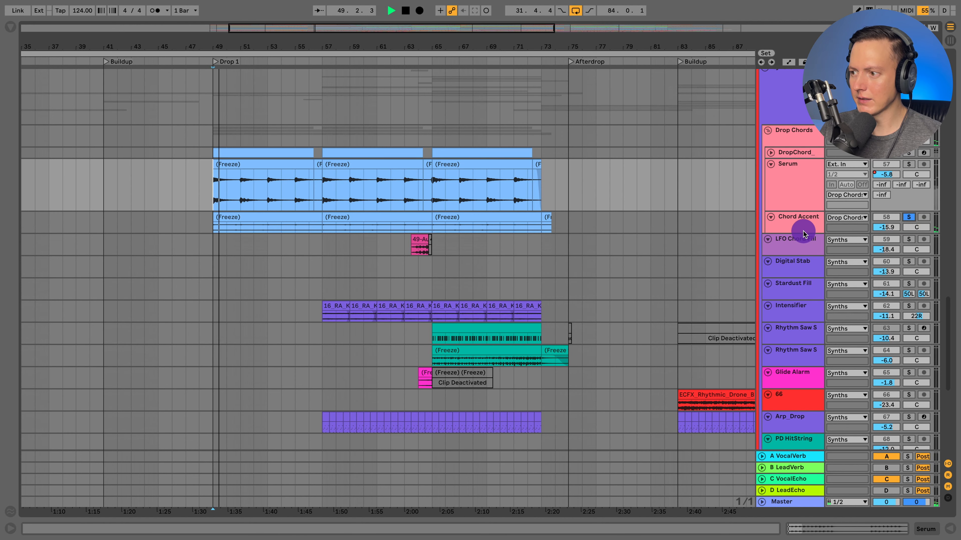
left_click_drag(802, 232, 805, 251)
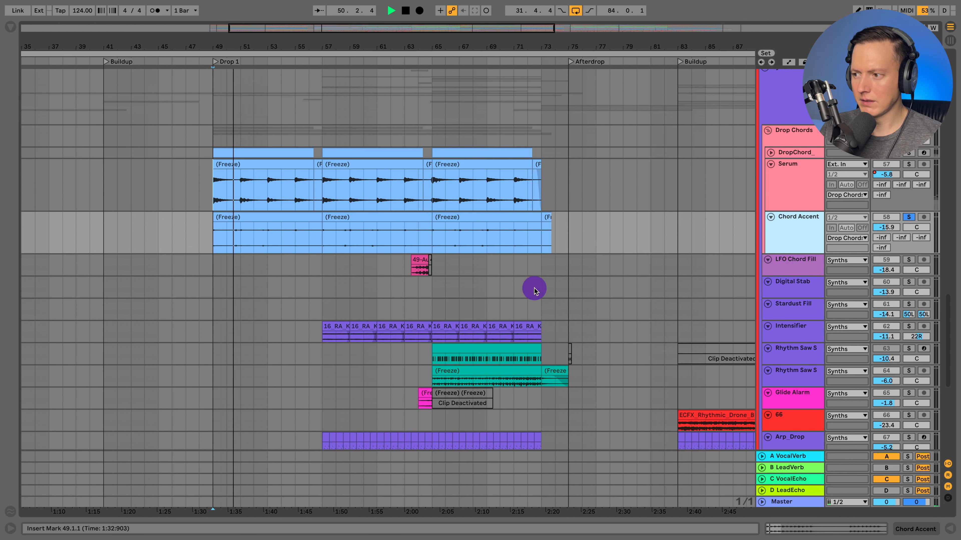
Audition the soloed LFO Chord Fill clip from bar 63.3, and remove the track's solo
left_click(407, 271)
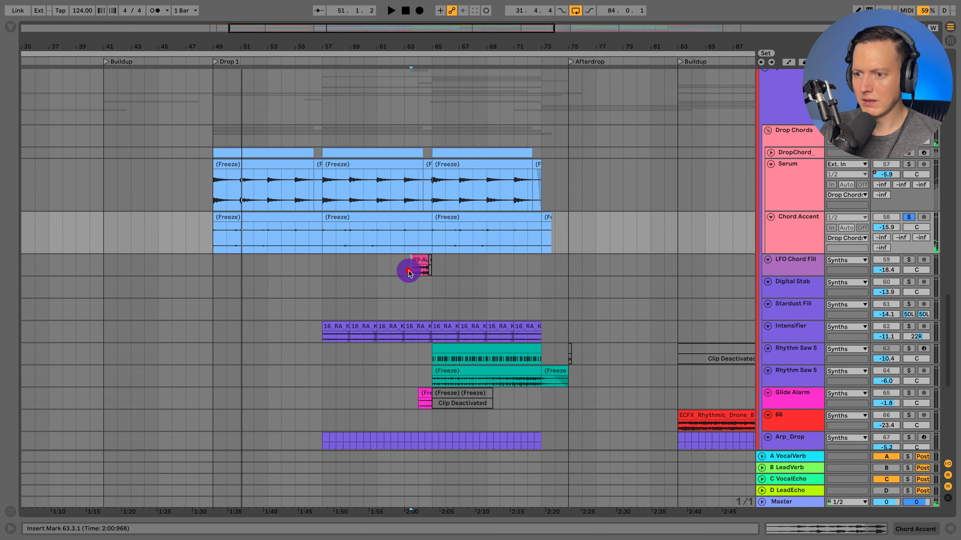
left_click(908, 260)
key("space")
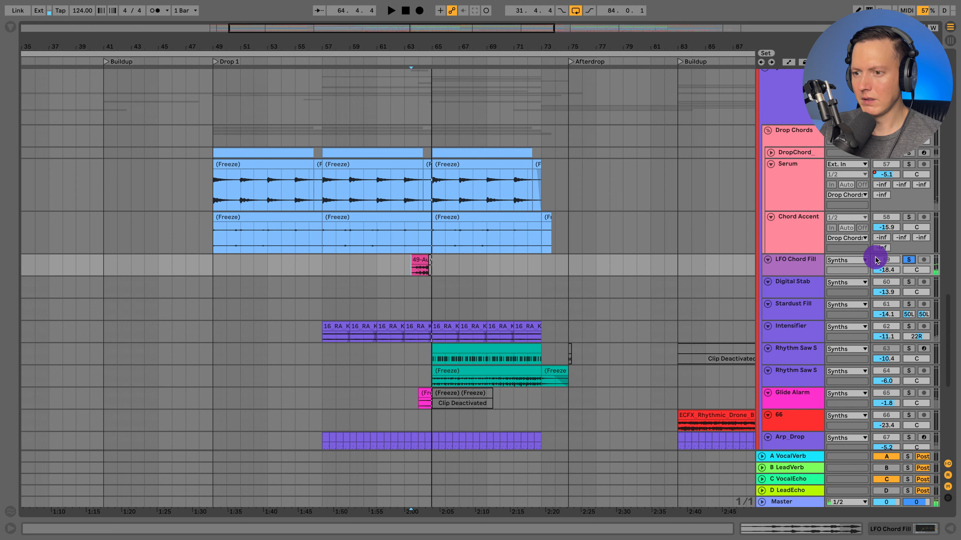
left_click(910, 261)
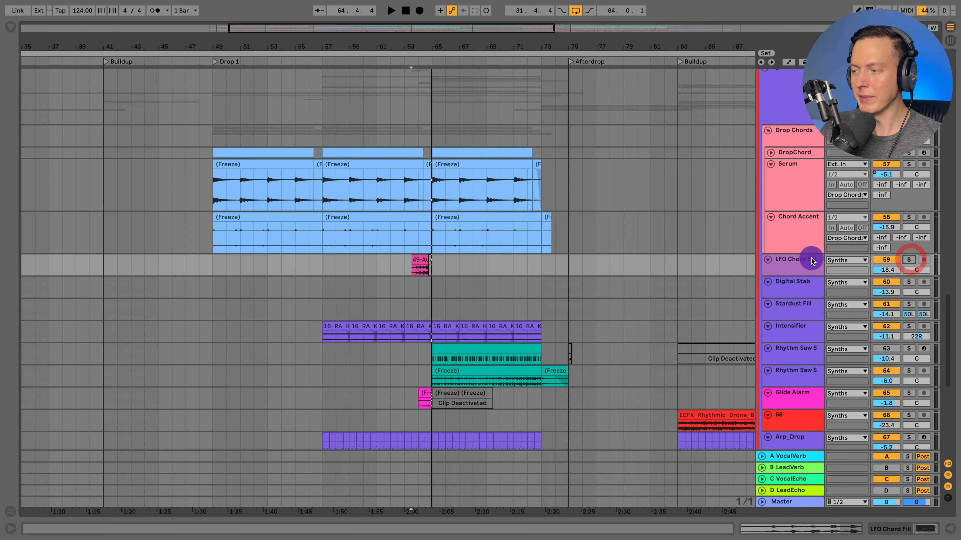
Solo the Intensifier track and audition it from bar 57 in the first drop
scroll(755, 265, "down", 2)
scroll(757, 267, "down", 1)
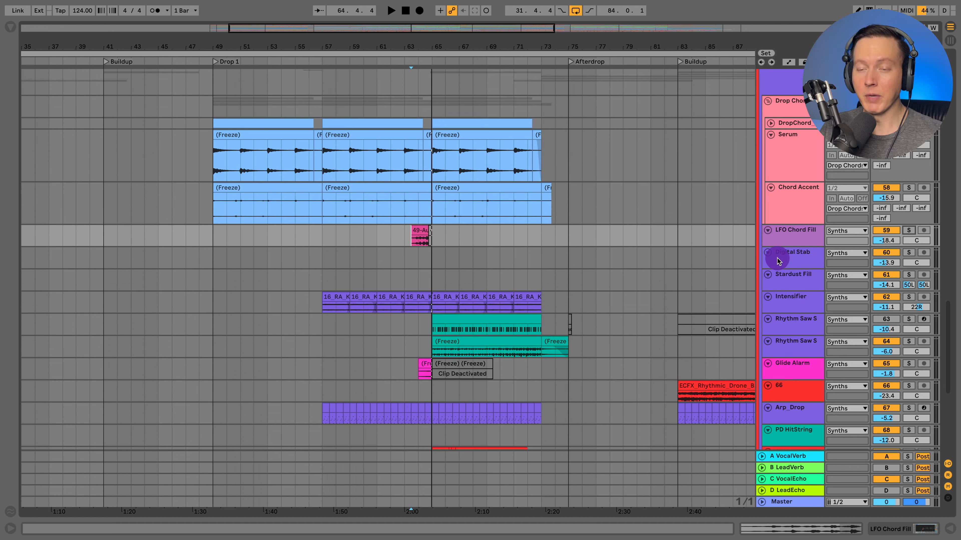
scroll(778, 262, "down", 3)
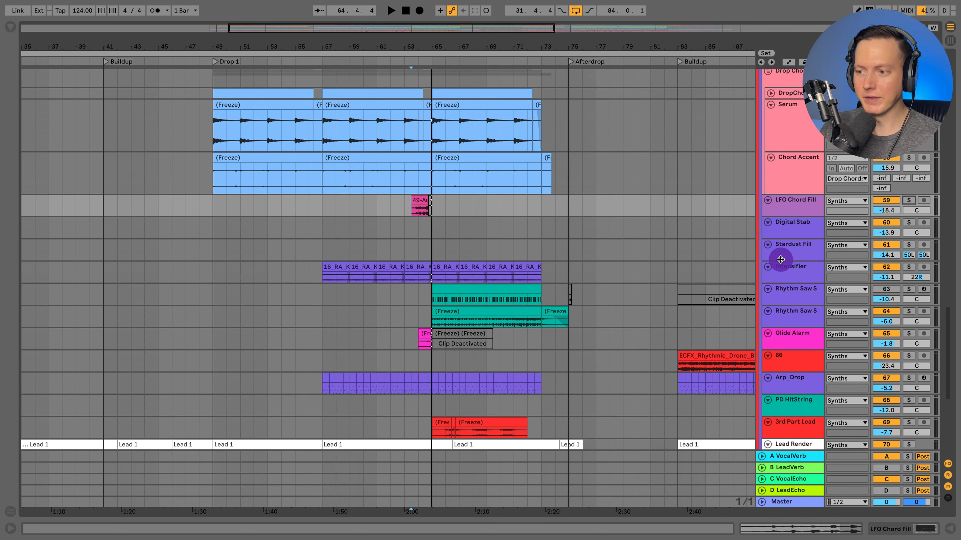
left_click(322, 275)
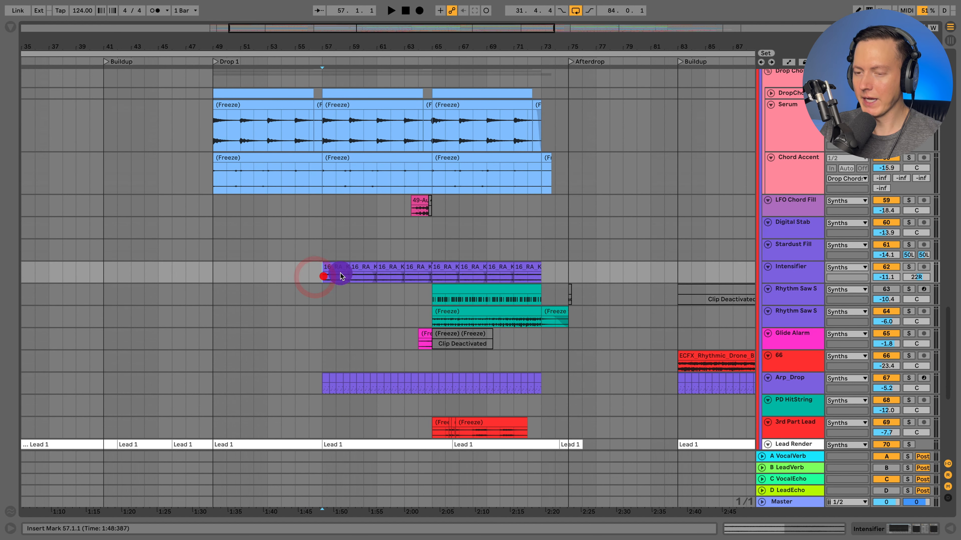
left_click(908, 267)
key("space")
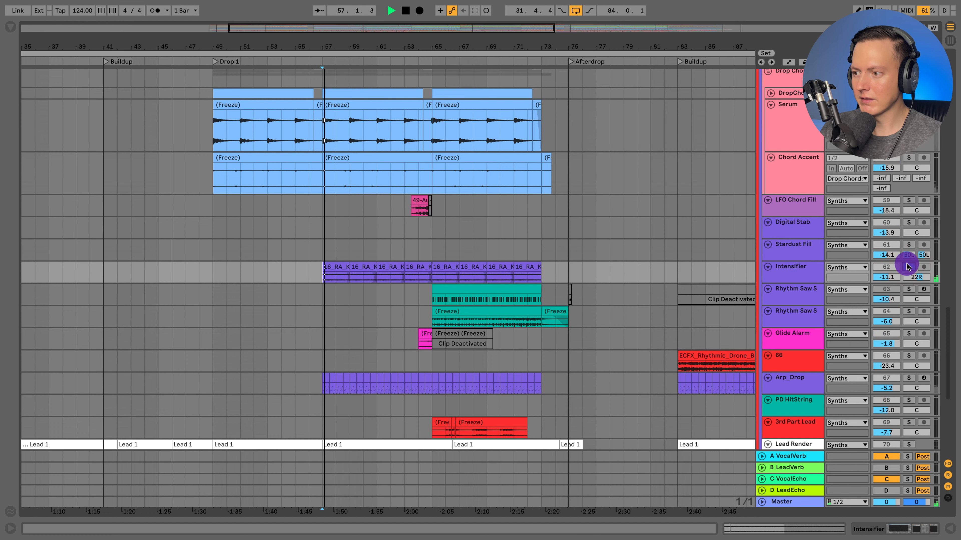
Fold the Rhythm Saw Stab MIDI track, enlarge its frozen audio track, and audition the audio soloed from bar 65
scroll(832, 271, "down", 1)
left_click(766, 281)
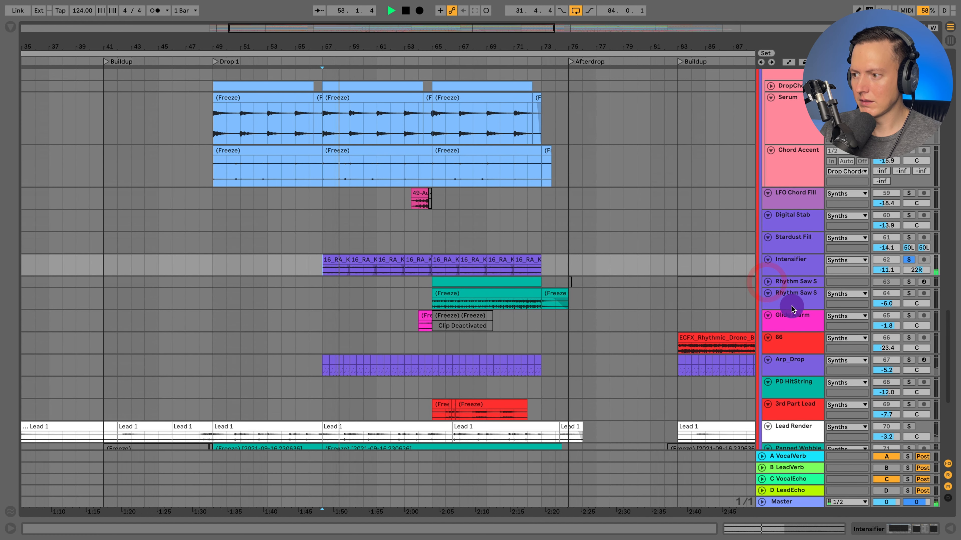
left_click_drag(785, 309, 732, 370)
left_click(433, 333)
left_click(908, 293)
key("space")
key("space")
Unfold and enlarge the Rhythm Saw Stab MIDI track to examine its note rhythm against the frozen audio
scroll(794, 282, "down", 5)
left_click(767, 209)
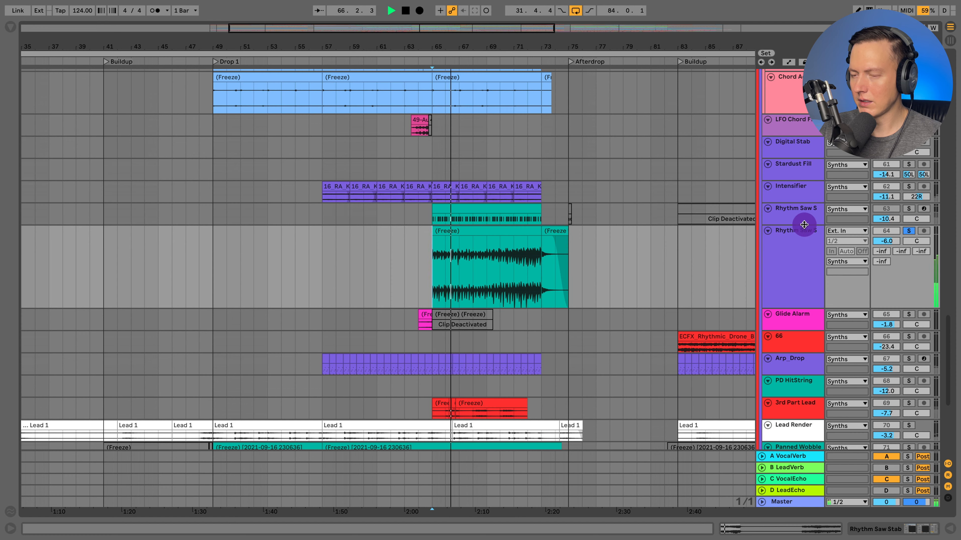
left_click_drag(804, 225, 803, 298)
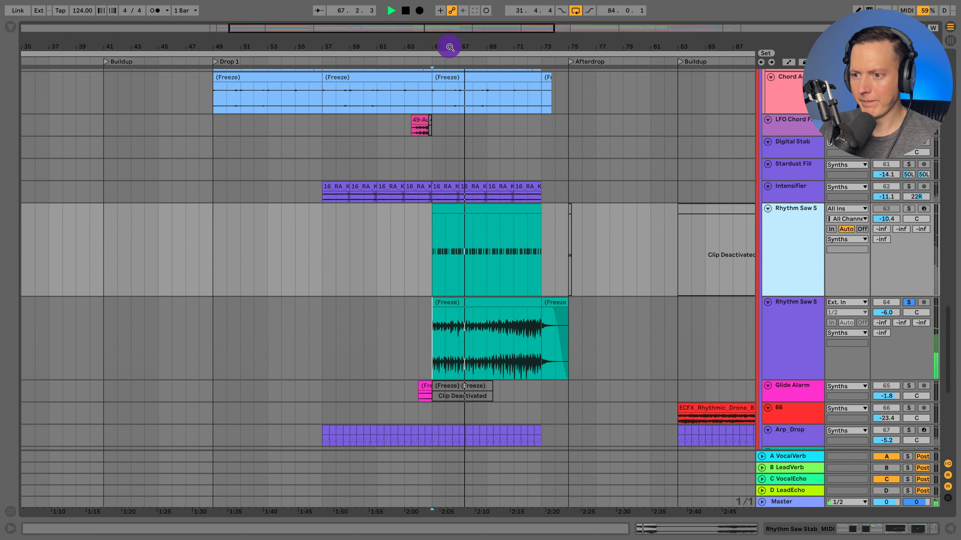
left_click_drag(448, 43, 450, 47)
left_click_drag(540, 281, 349, 260)
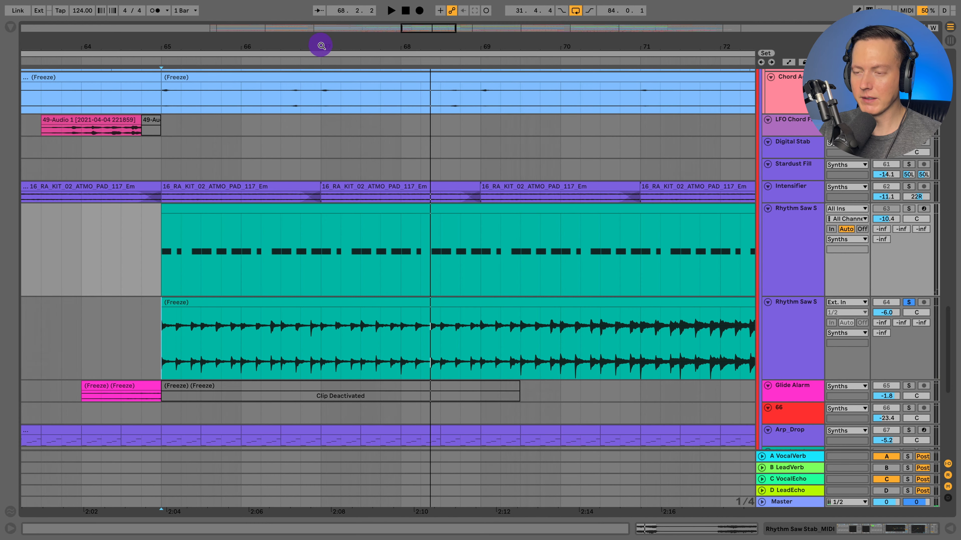
left_click_drag(321, 46, 322, 34)
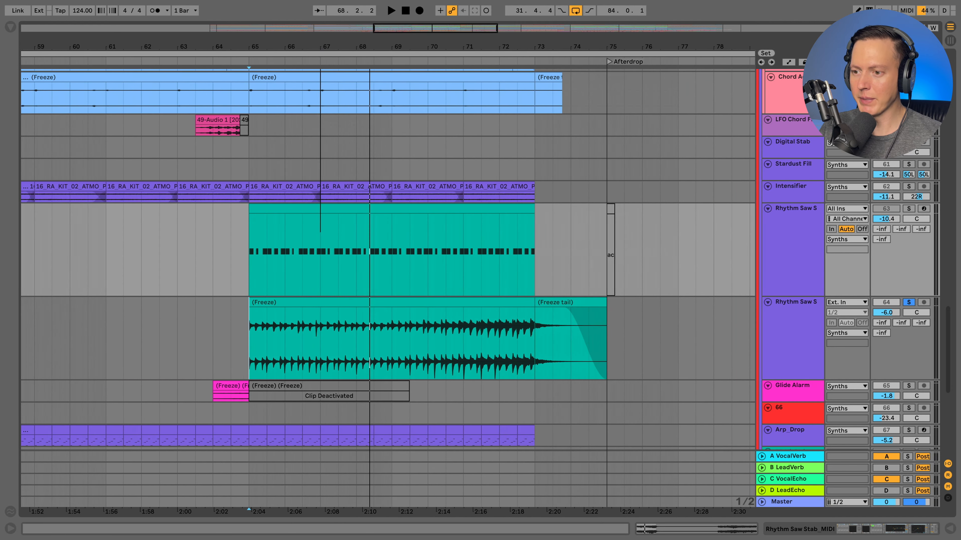
Fold the Rhythm Saw Stab MIDI track and replay the soloed audio from bar 65
left_click(768, 208)
left_click(171, 53)
left_click_drag(161, 43, 163, 31)
scroll(378, 196, "left", 5)
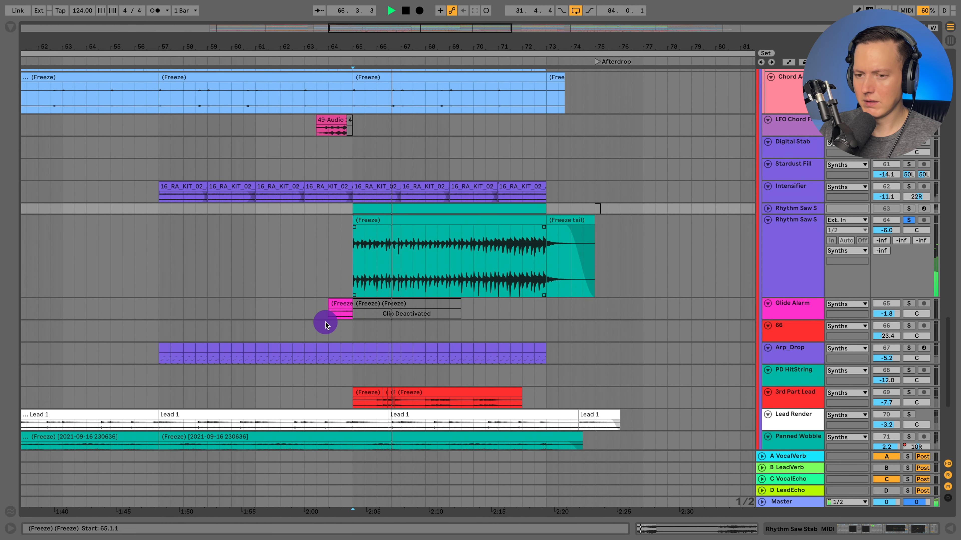
key("space")
Solo the Glide Alarm track and audition its clip from bar 64
left_click(326, 314)
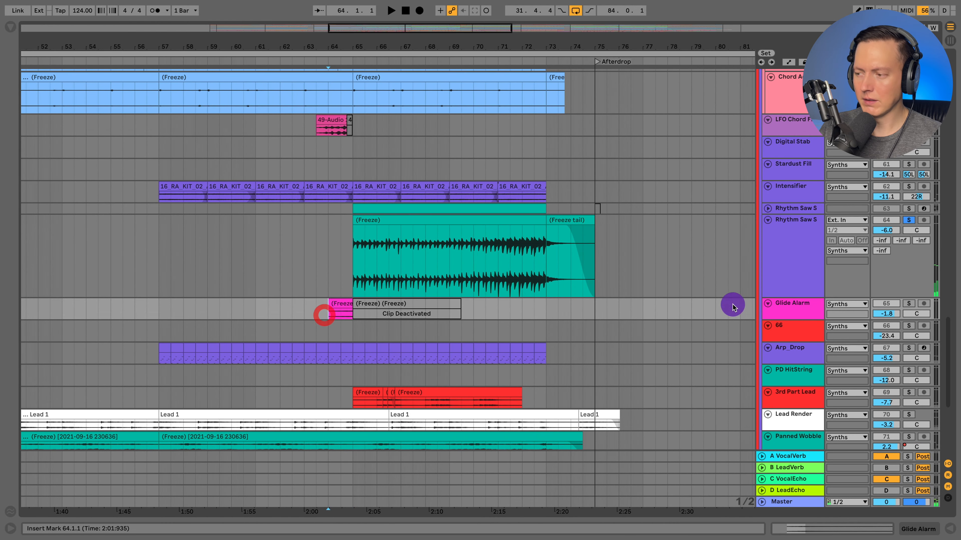
left_click(908, 303)
key("space")
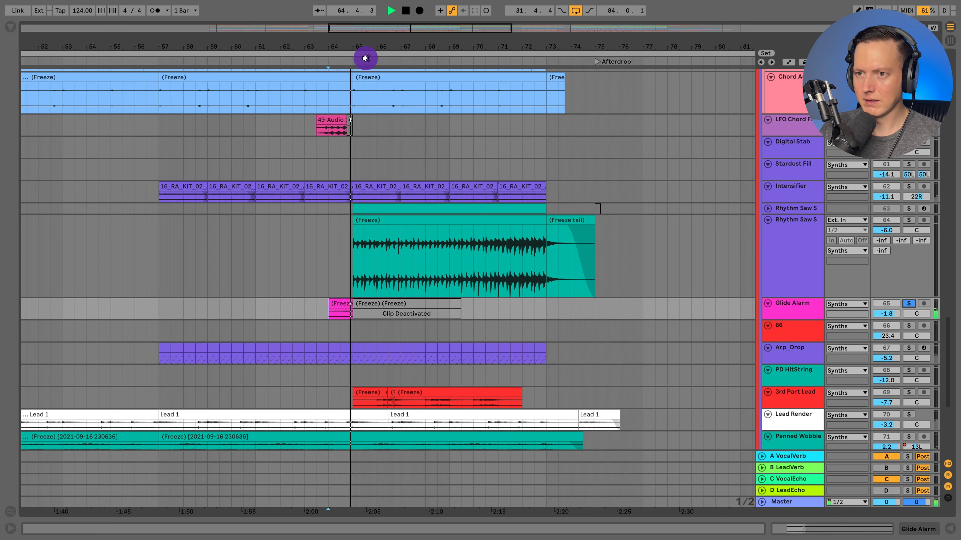
key("space")
left_click_drag(351, 49, 352, 30)
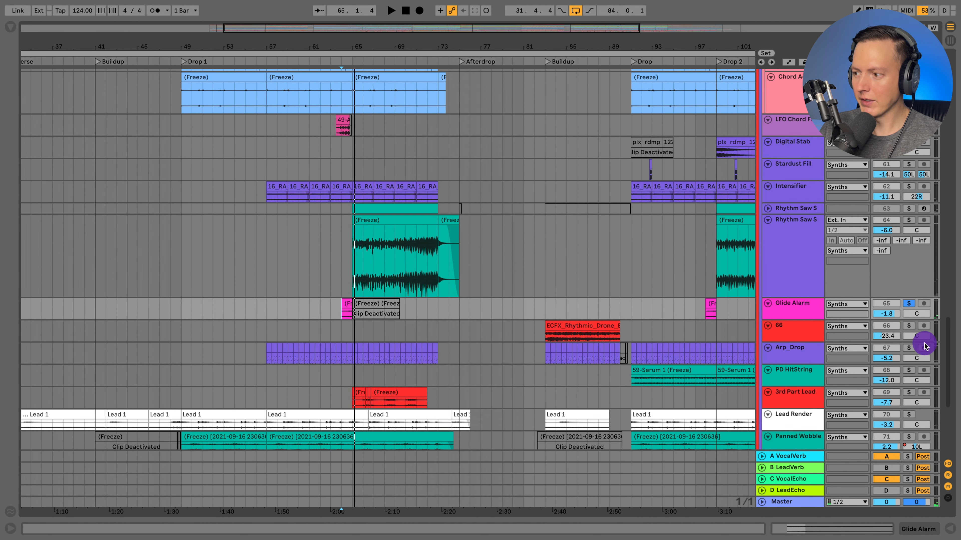
Solo the Arp_Drop track, enlarge it, and audition it from bar 57
left_click(908, 348)
scroll(601, 308, "down", 5)
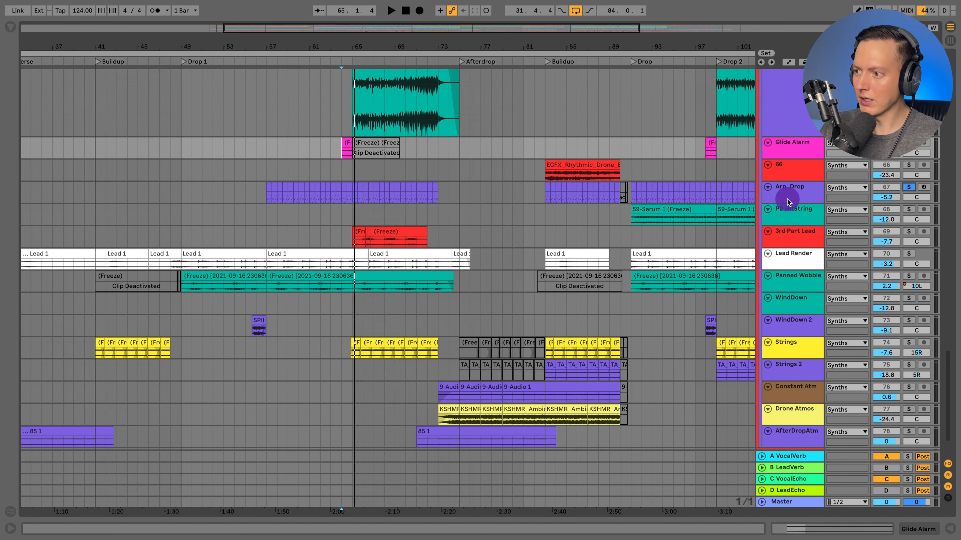
left_click_drag(790, 205, 792, 241)
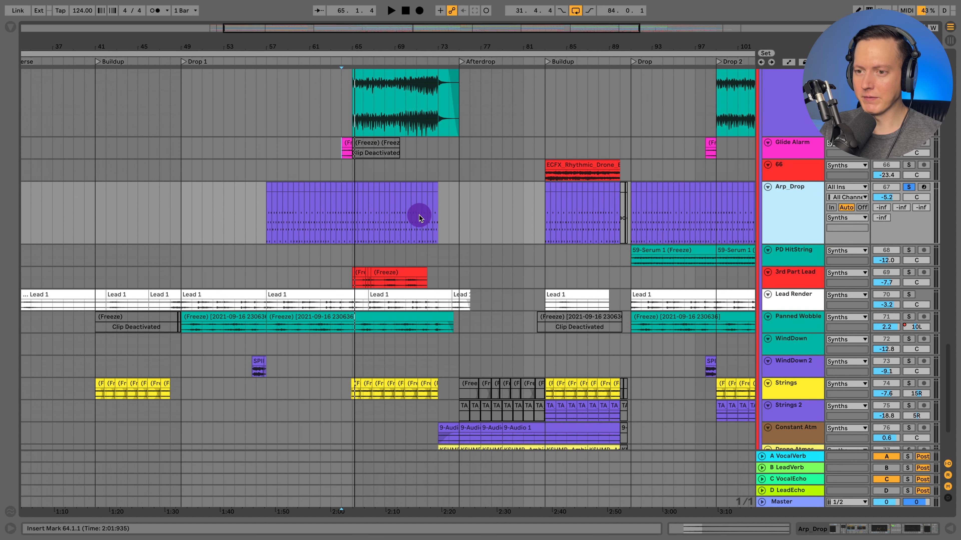
left_click(267, 222)
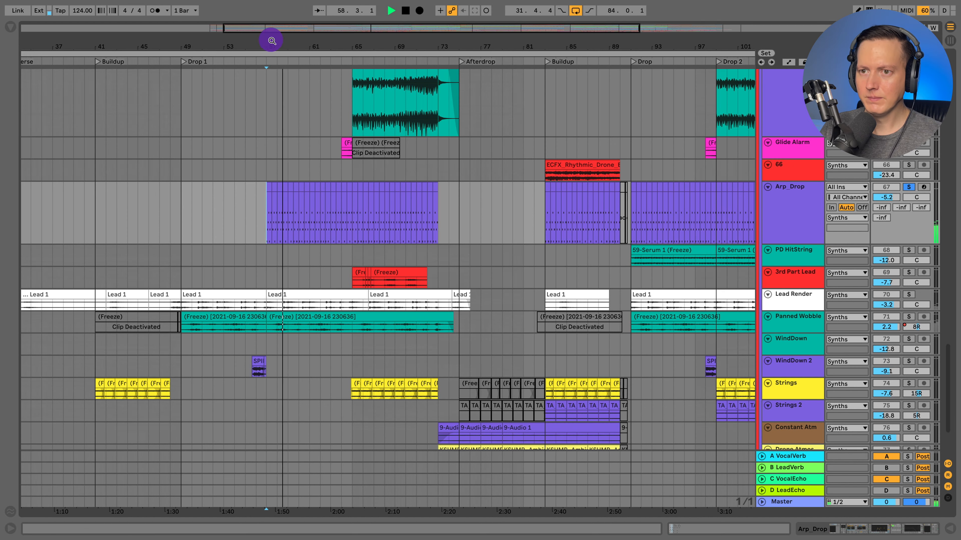
Examine the repeating note pattern of the Arp_Drop clips up close and across the drop while they play
left_click_drag(274, 41, 275, 87)
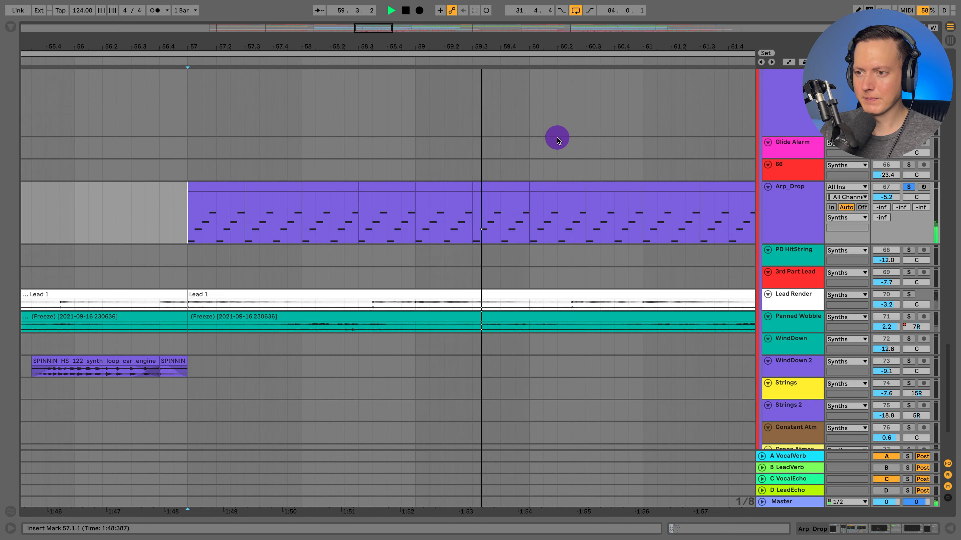
scroll(558, 138, "right", 3)
left_click_drag(552, 42, 552, 7)
scroll(604, 154, "right", 3)
scroll(604, 154, "right", 6)
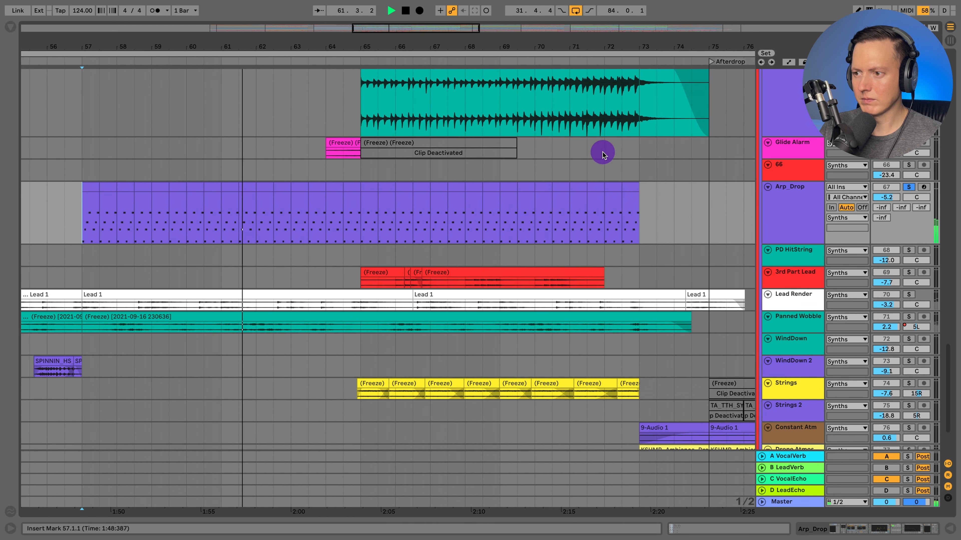
left_click_drag(270, 47, 280, 51)
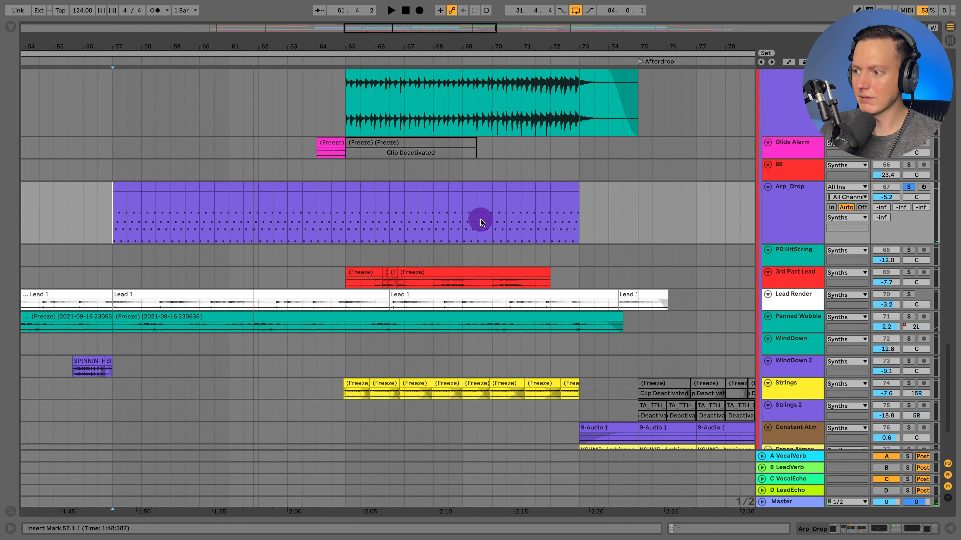
Enlarge the 3rd Part Lead track, solo it, and audition its frozen clips from bar 66
left_click(369, 284)
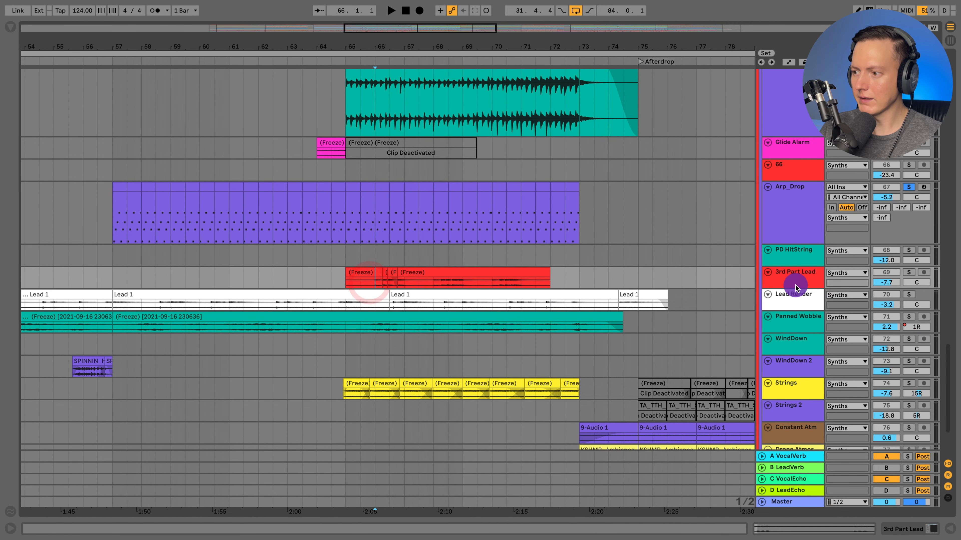
left_click_drag(795, 286, 795, 341)
left_click(909, 272)
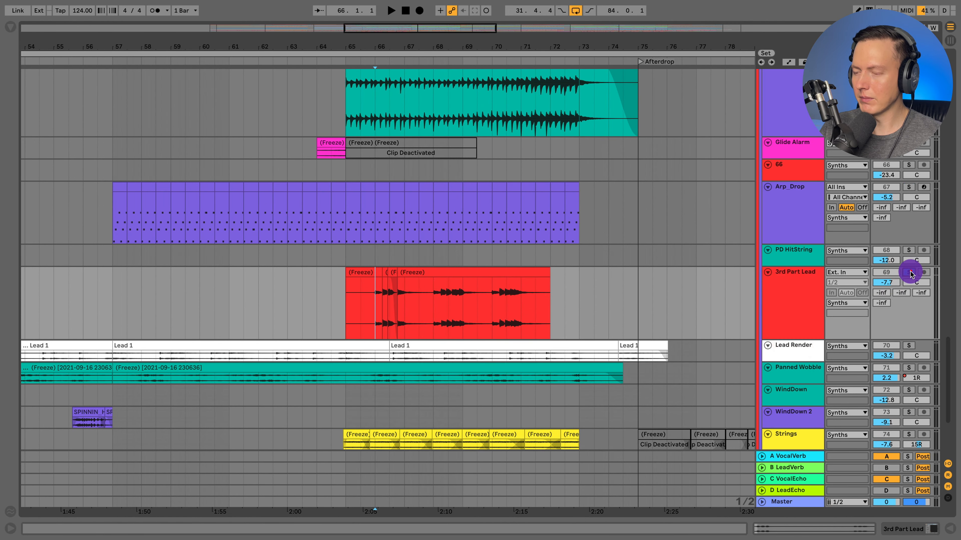
scroll(529, 286, "down", 2)
key("space")
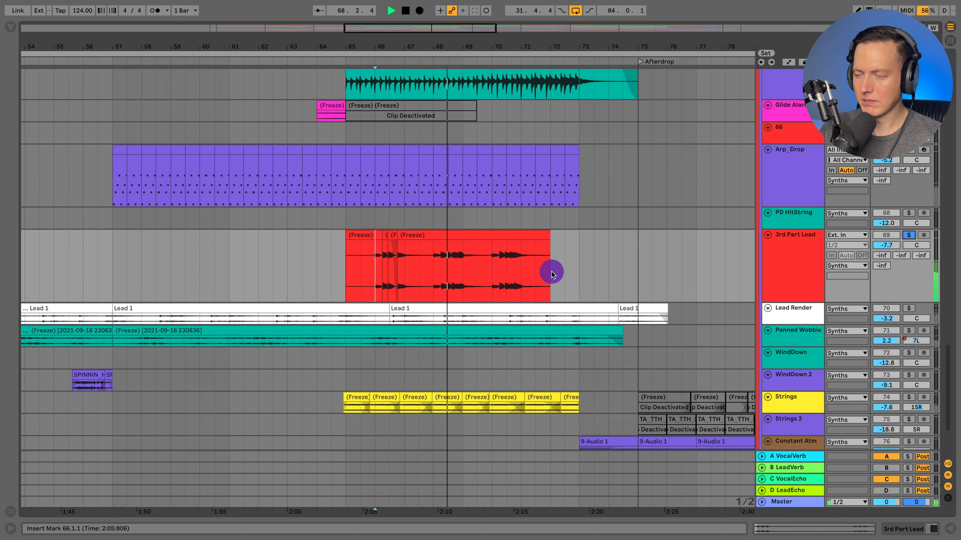
Enlarge the Lead Render and Panned Wobble tracks together and turn off the solo on 3rd Part Lead
scroll(548, 273, "down", 2)
left_click(797, 273)
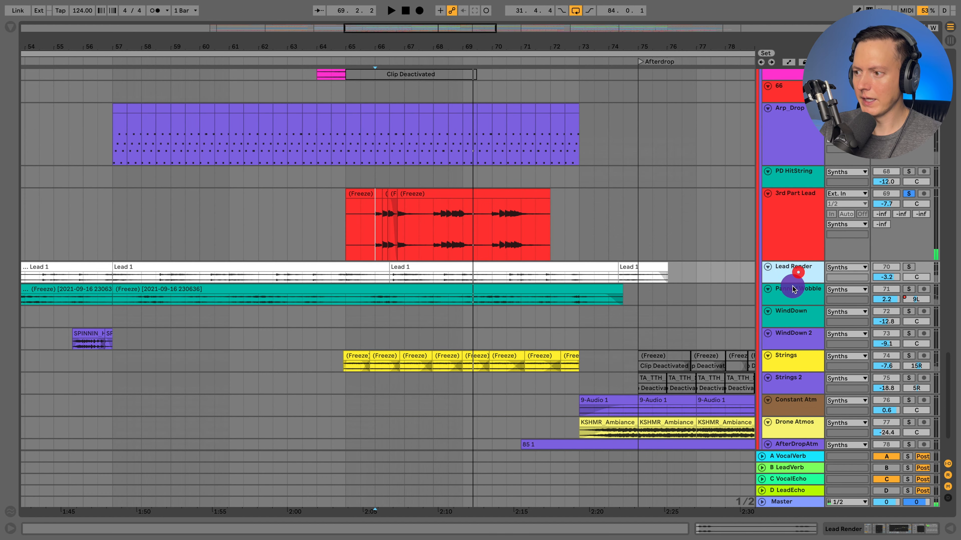
left_click(797, 298)
left_click_drag(800, 315, 800, 337)
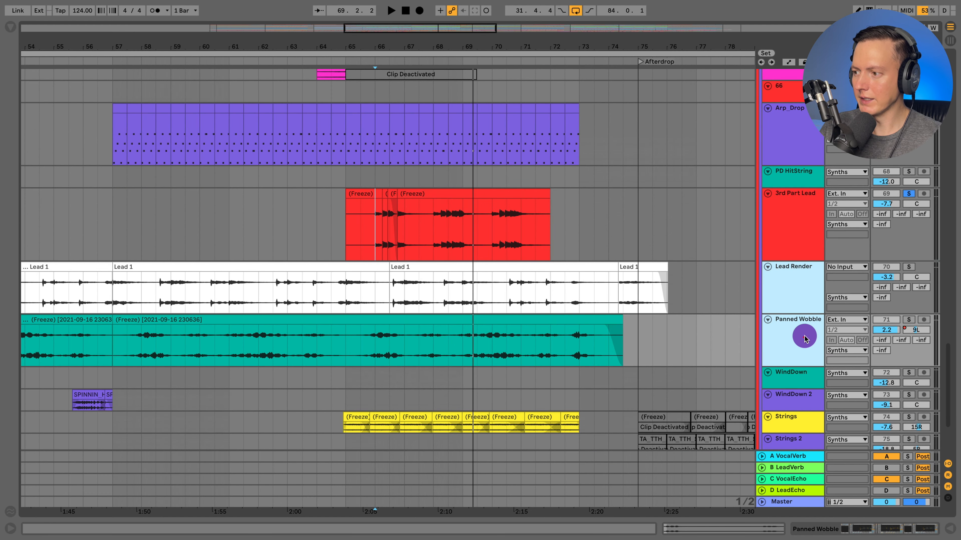
left_click(908, 193)
Solo Lead Render and Panned Wobble together, audition them from bar 64, and turn their solo off
left_click(336, 292)
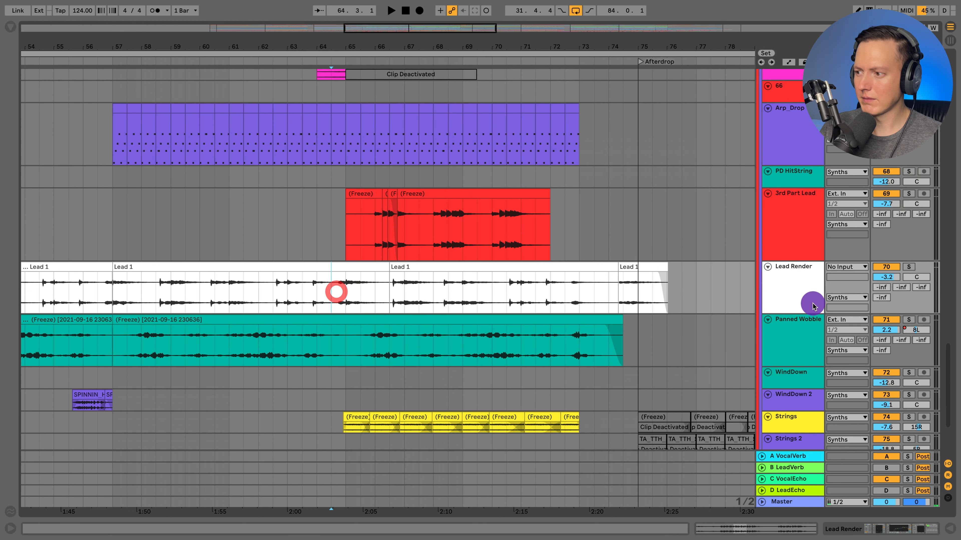
left_click(789, 301)
left_click(793, 337, "shift")
left_click(909, 267)
key("space")
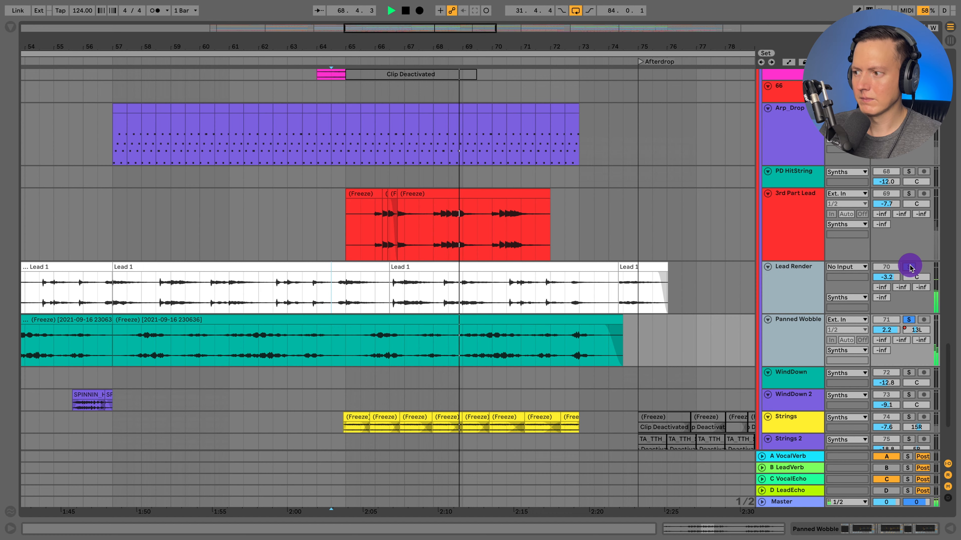
left_click(910, 267)
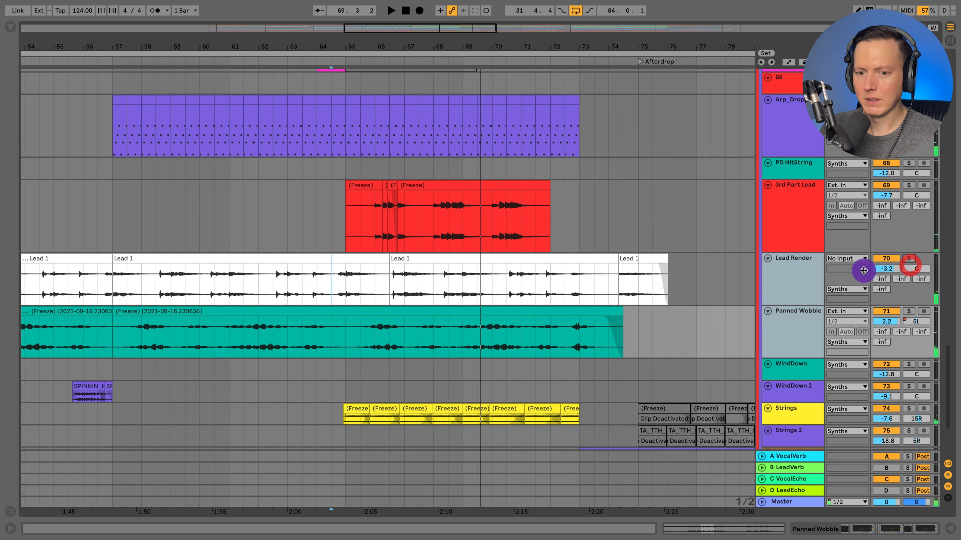
Solo the Strings track and audition its frozen clips from bar 65
scroll(581, 289, "down", 5)
left_click(341, 295)
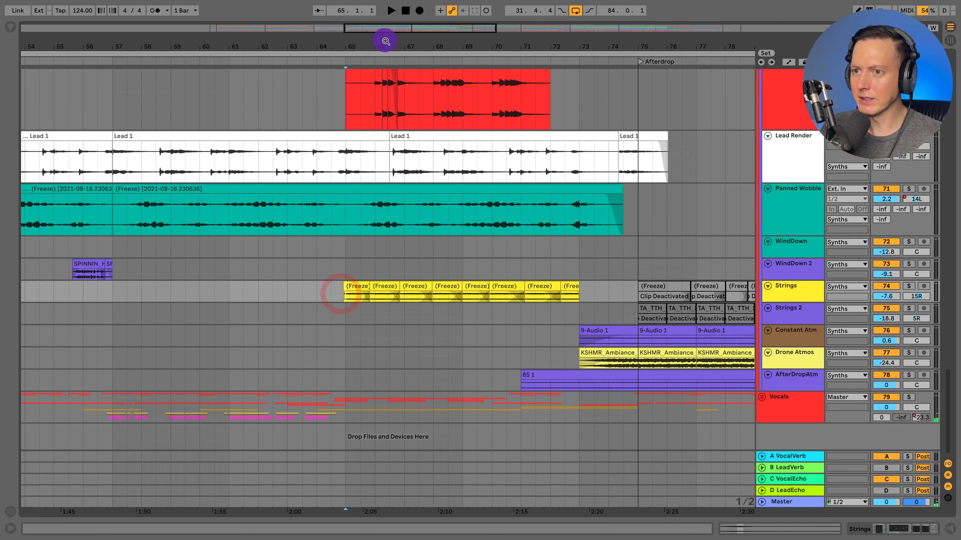
left_click_drag(388, 42, 388, 22)
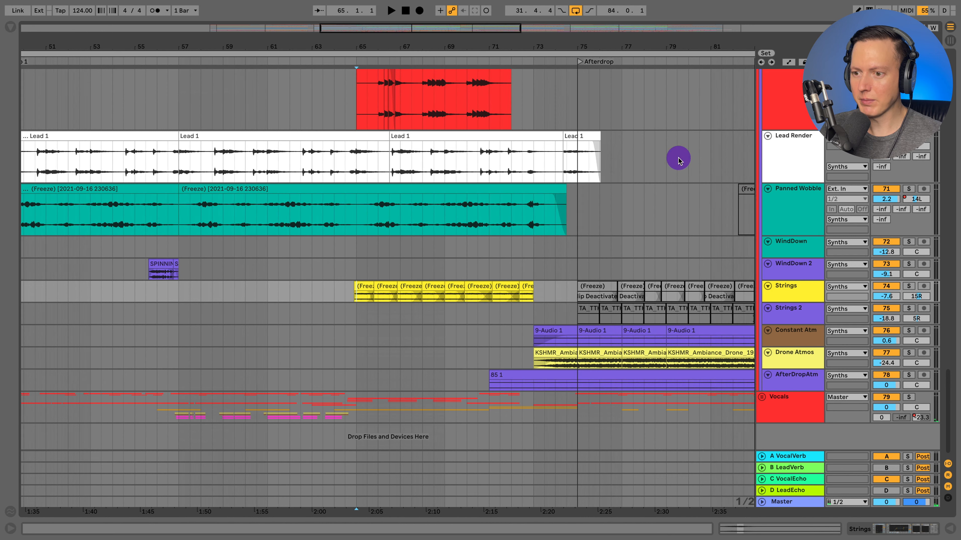
left_click(908, 285)
key("space")
scroll(363, 328, "left", 3)
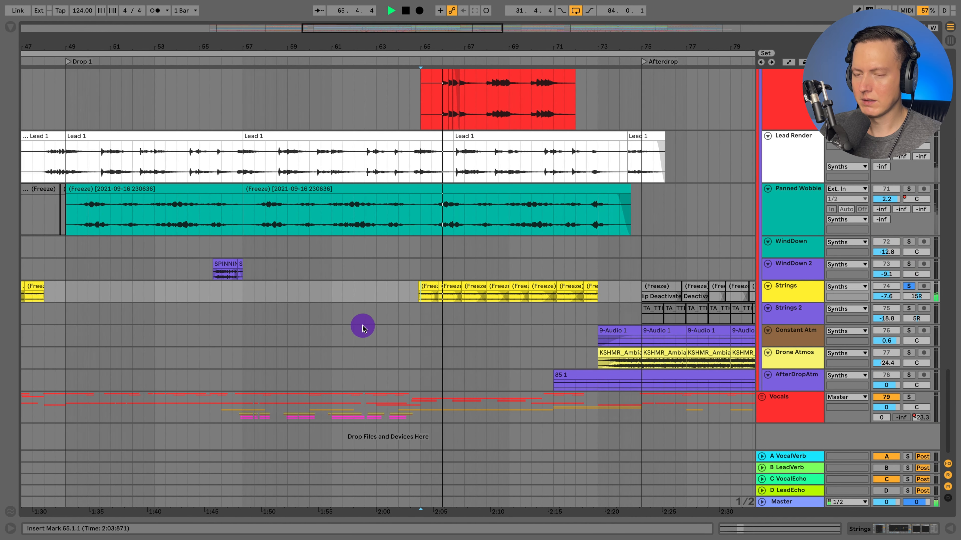
key("space")
Solo the WindDown 2 track and audition its synth loop from just before its clip at bar 55
left_click(208, 273)
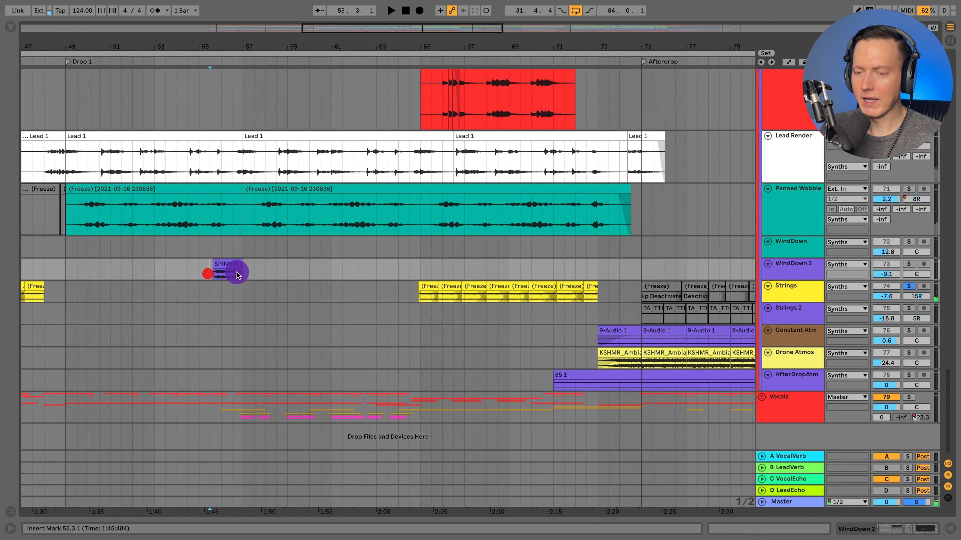
left_click(908, 264)
key("space")
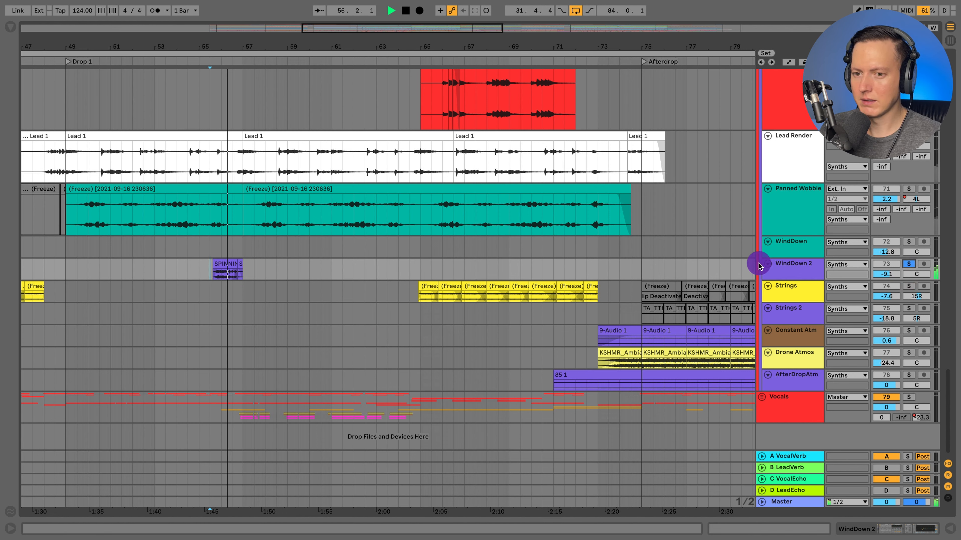
Turn off the solo on the Synths group to restore the full mix
left_click_drag(397, 48, 396, 19)
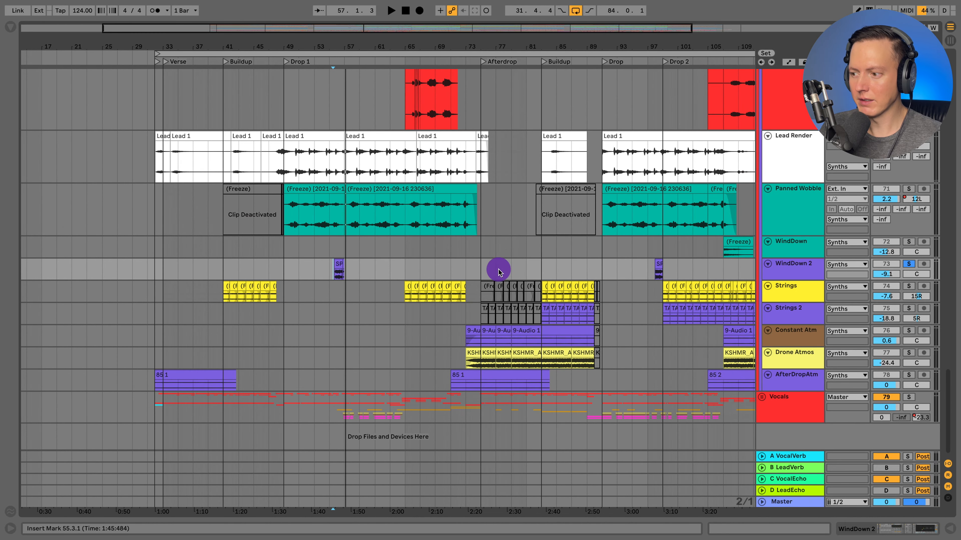
scroll(498, 272, "up", 15)
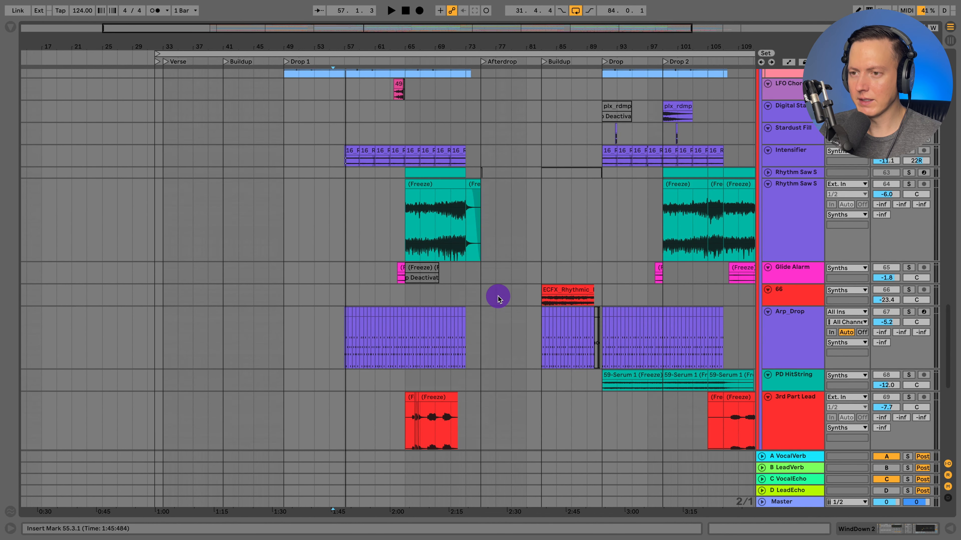
scroll(498, 297, "up", 12)
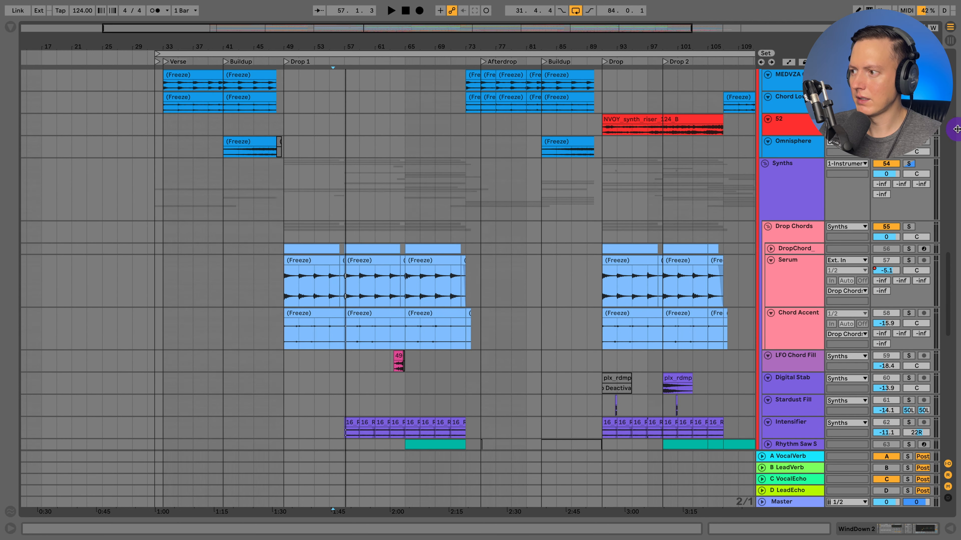
left_click(909, 164)
scroll(906, 167, "up", 10)
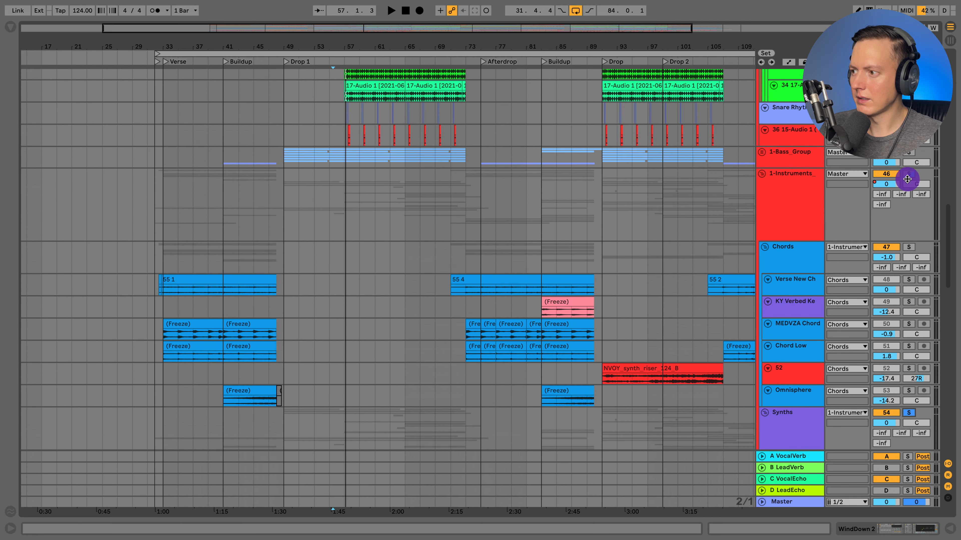
scroll(909, 176, "down", 10)
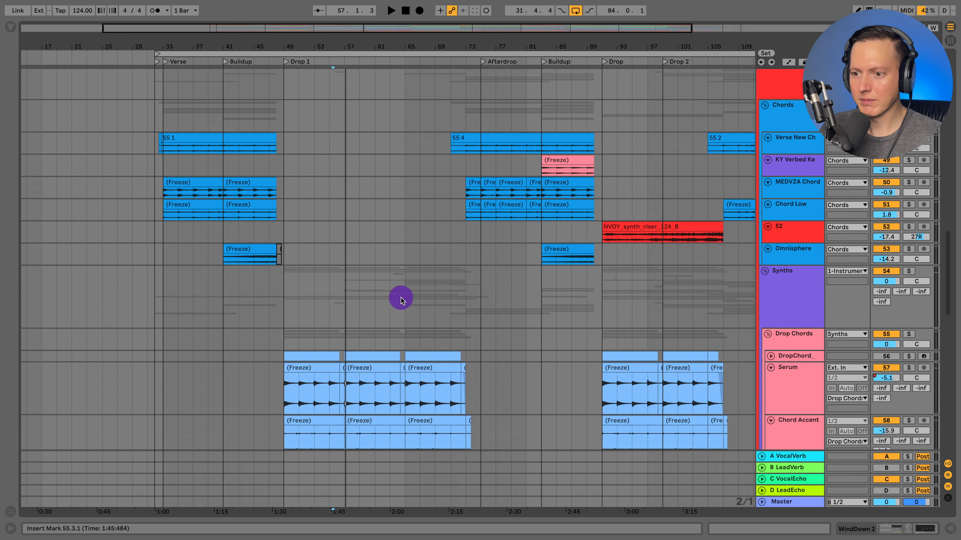
Play the full mix from bar 65 and look over all the synth layers during playback
left_click(401, 299)
scroll(412, 289, "down", 5)
key("space")
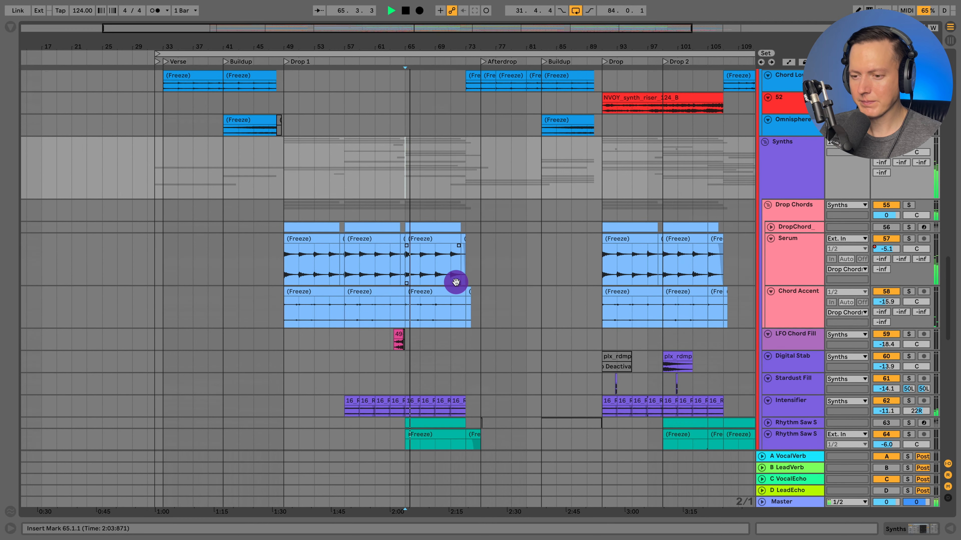
scroll(456, 281, "down", 8)
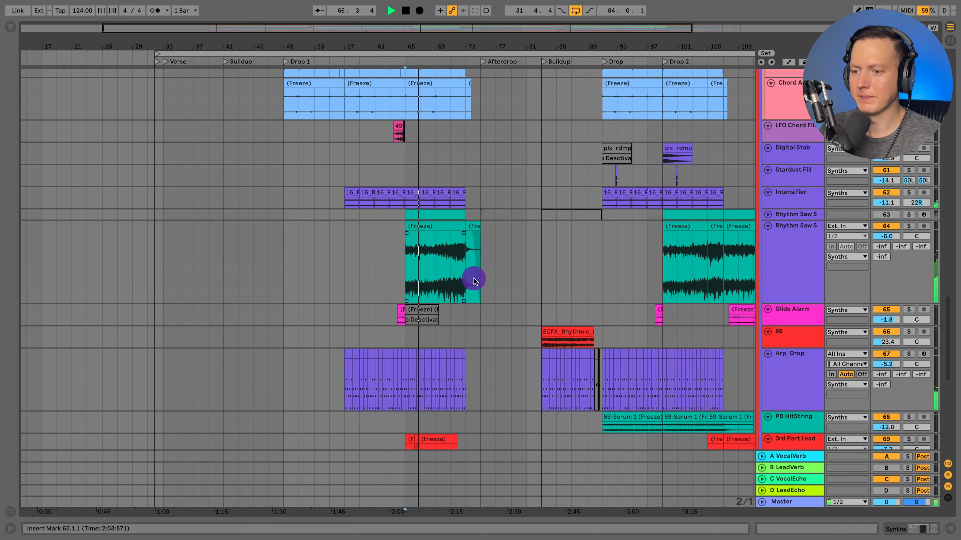
scroll(547, 280, "down", 6)
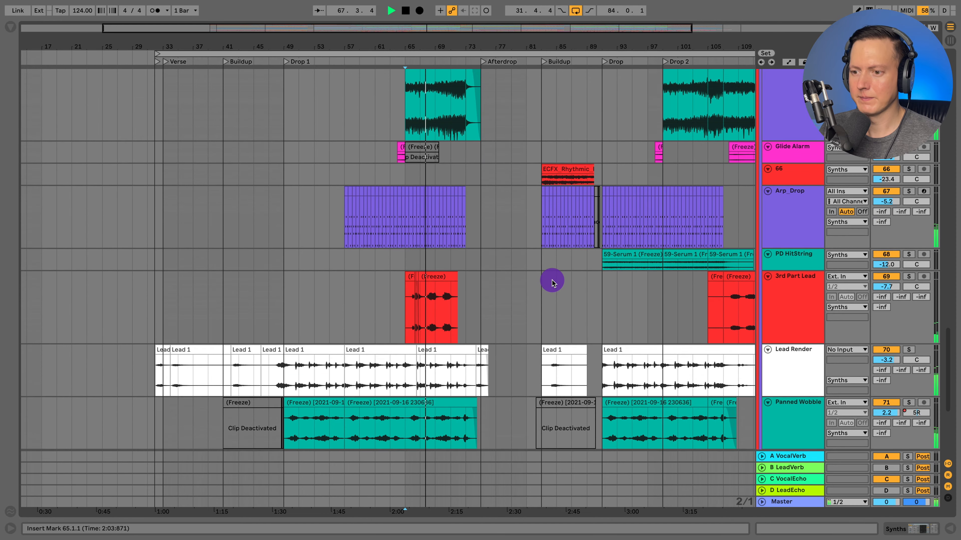
scroll(552, 282, "down", 4)
scroll(552, 282, "down", 5)
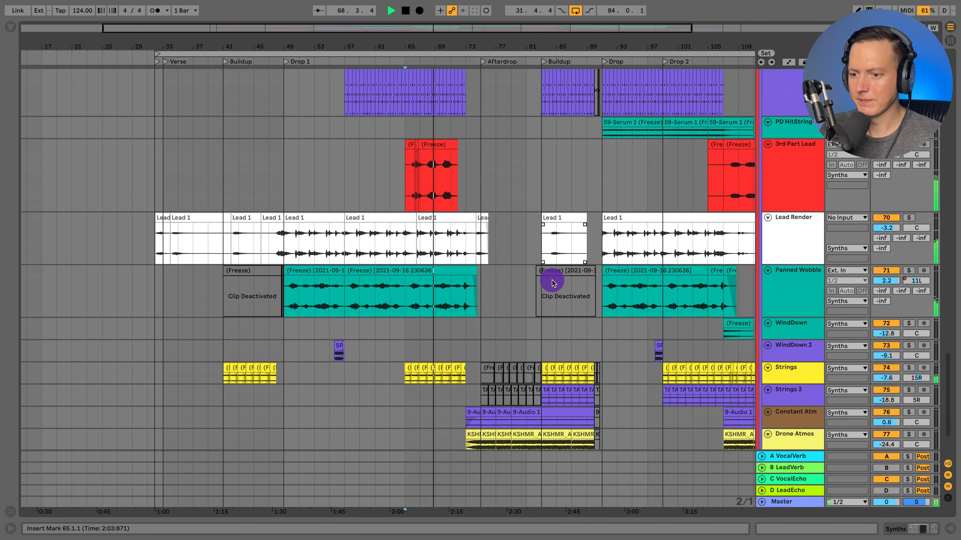
scroll(552, 282, "up", 15)
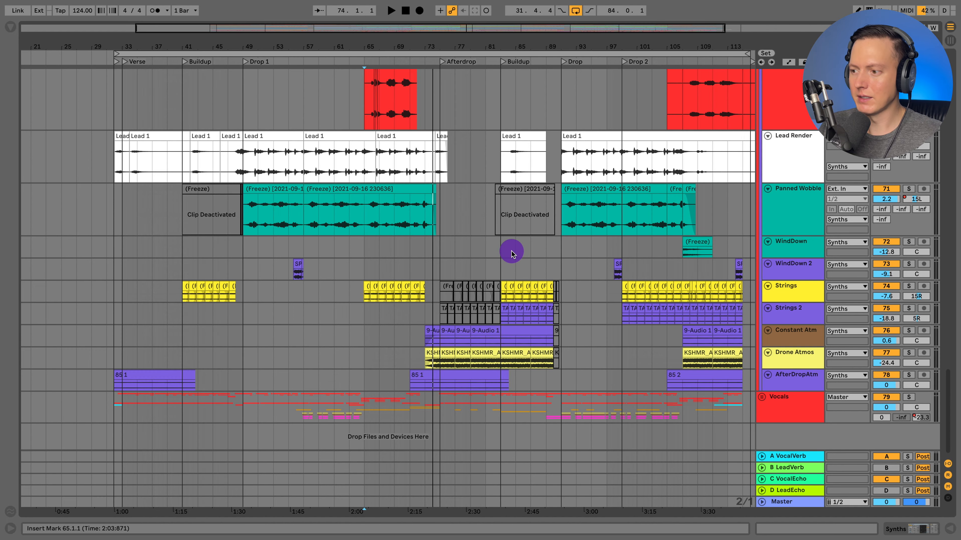
Enlarge the Strings 2, Constant Atmos, Drone Atmos and AfterDropAtmosphere tracks together
scroll(514, 254, "right", 2)
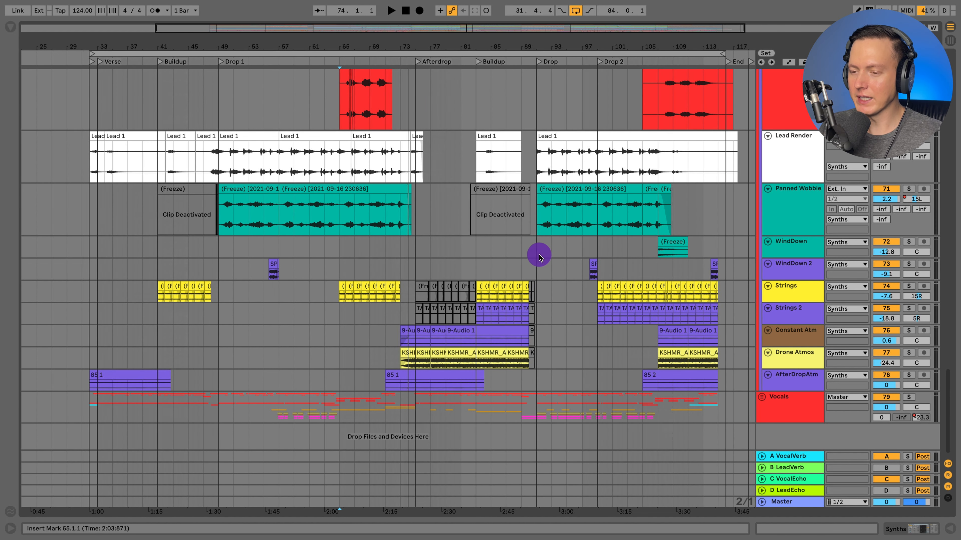
left_click(807, 371)
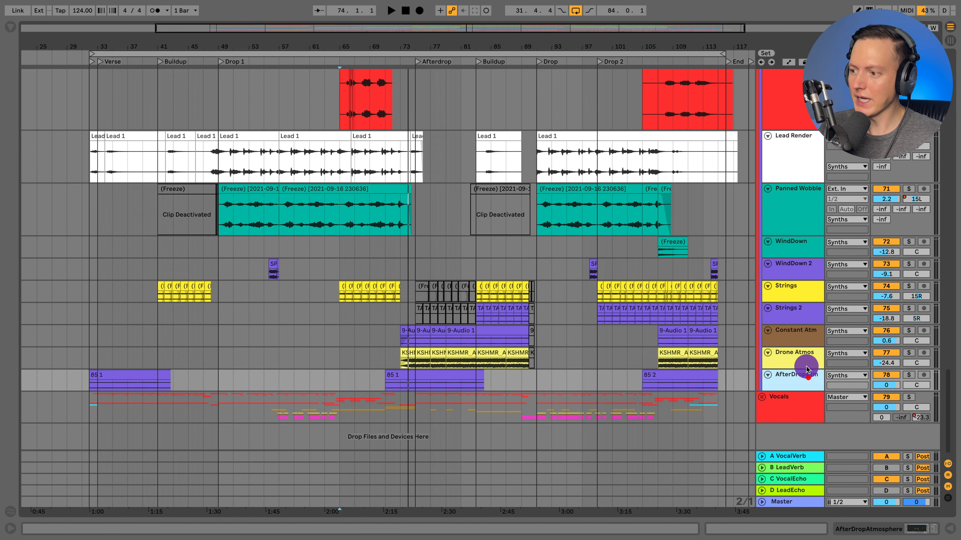
left_click(798, 321, "shift")
left_click_drag(801, 324, 804, 356)
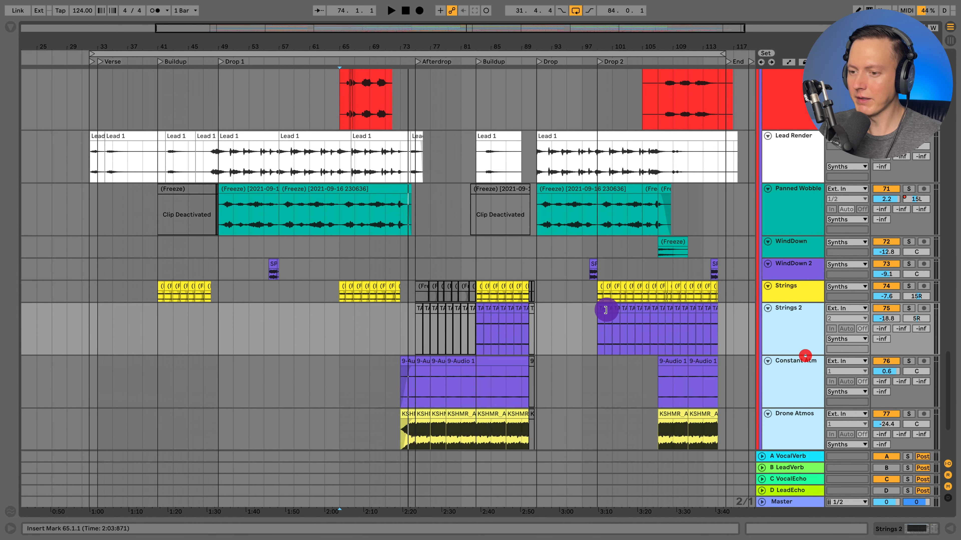
scroll(601, 310, "down", 5)
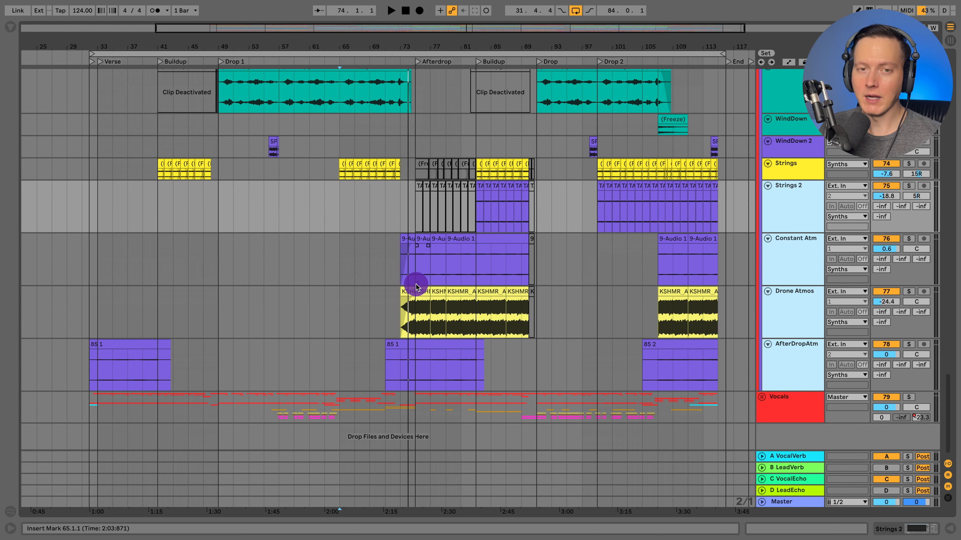
Solo the Strings 2, Constant Atmos and Drone Atmos tracks together and audition them from bar 75
left_click(410, 272)
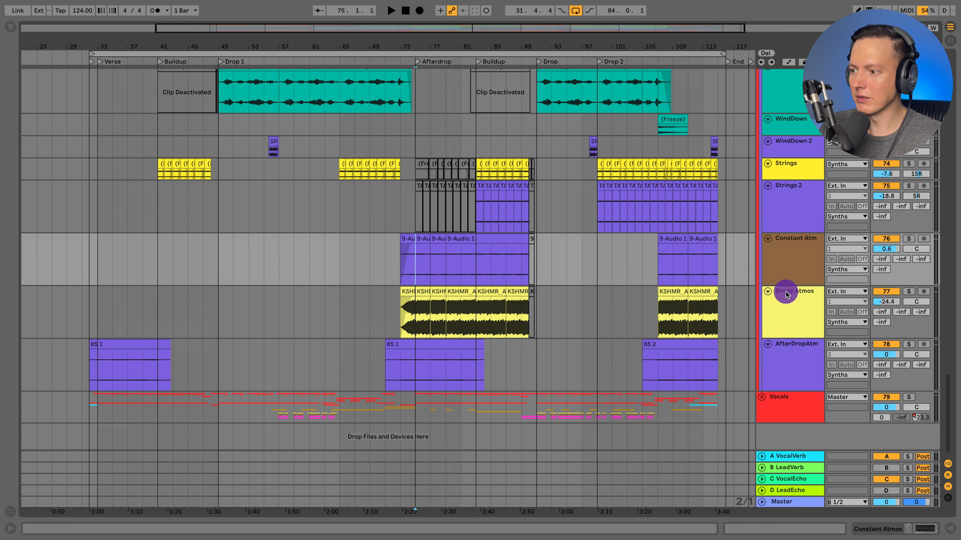
left_click(789, 299)
left_click(789, 214, "shift")
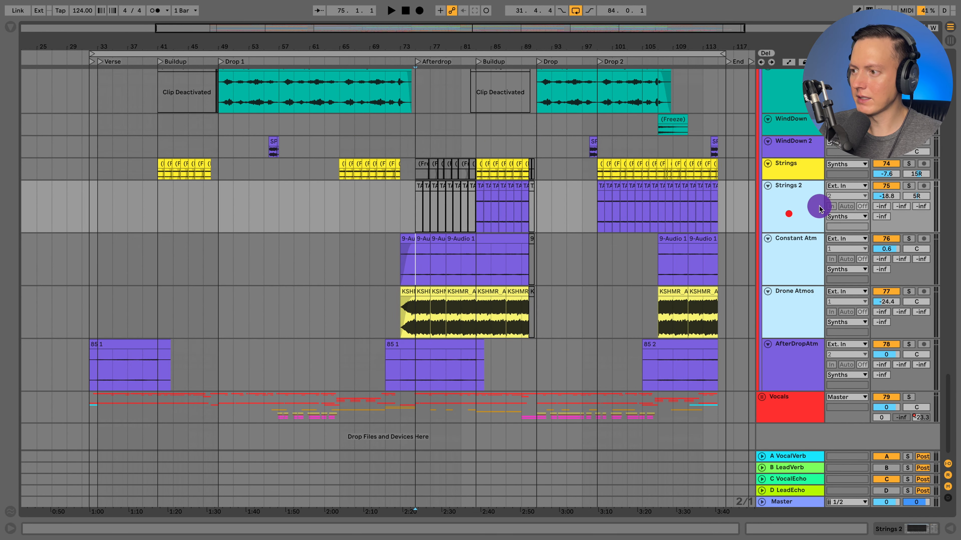
left_click(909, 185)
key("space")
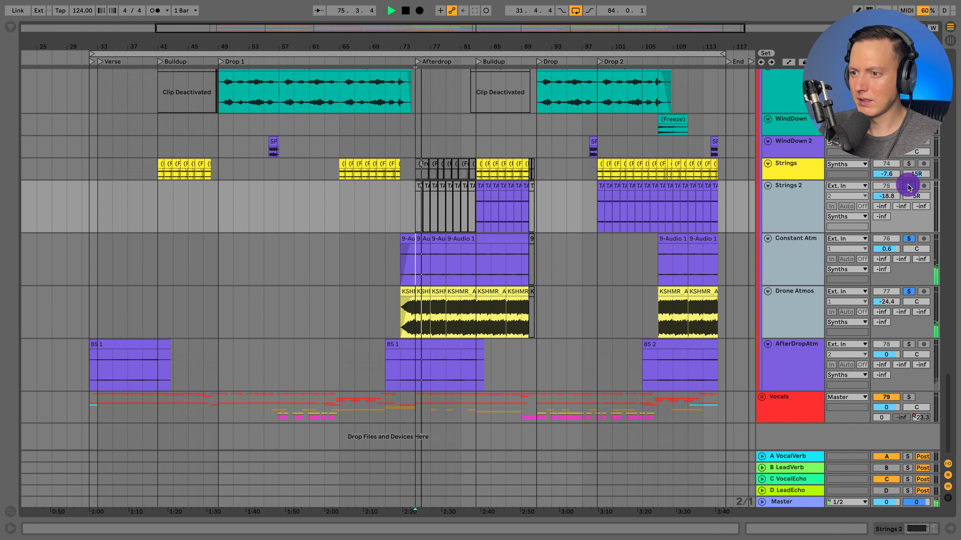
Audition the soloed strings and atmosphere layers from the buildup at bar 83, and release their solo
left_click(475, 221)
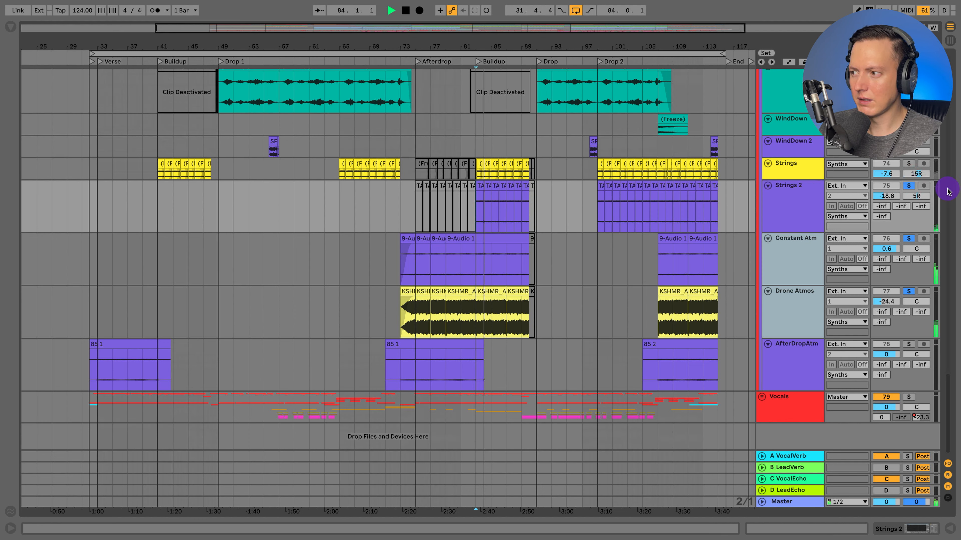
left_click(909, 186)
key("space")
key("space")
Review the synth tracks back up to the Drop Chords layers and collapse the instrument groups
left_click(600, 180)
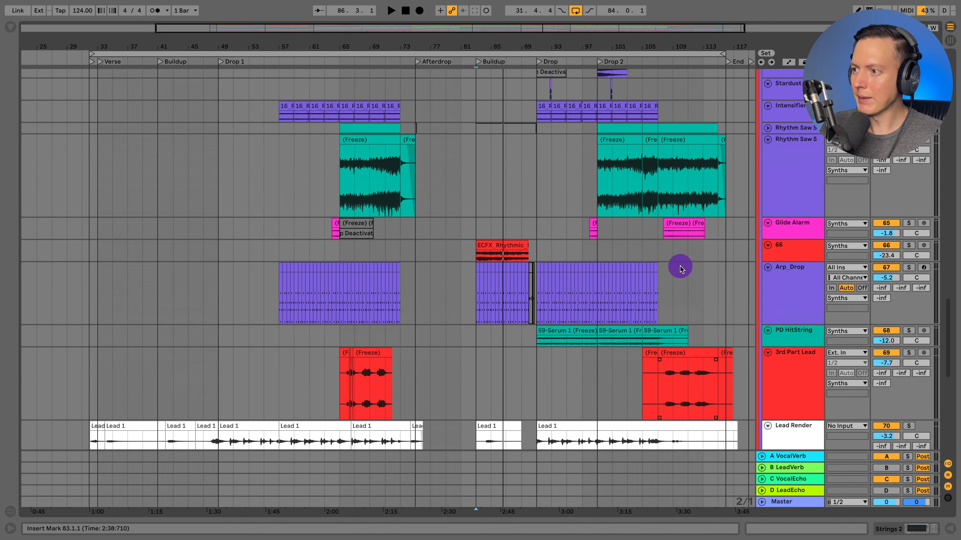
scroll(679, 269, "up", 10)
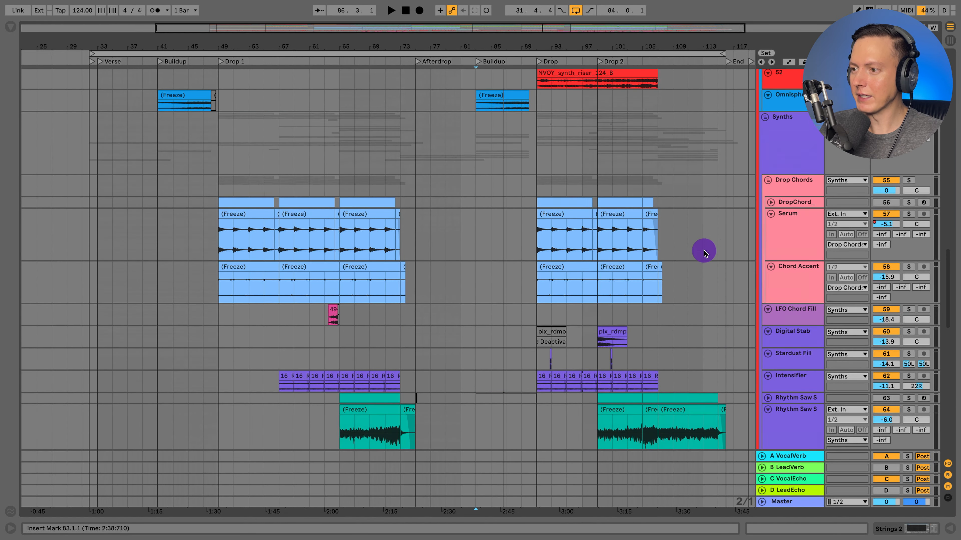
scroll(704, 253, "up", 2)
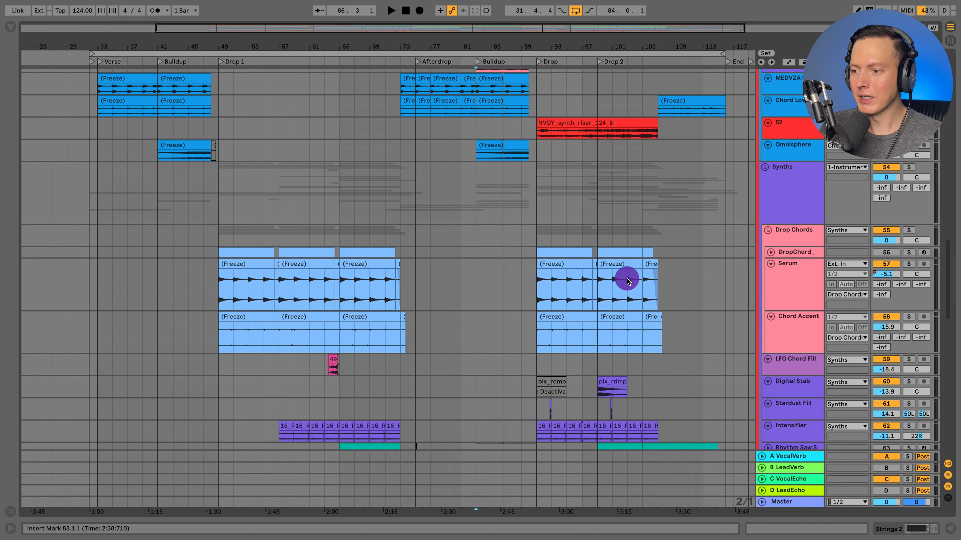
scroll(464, 335, "down", 1)
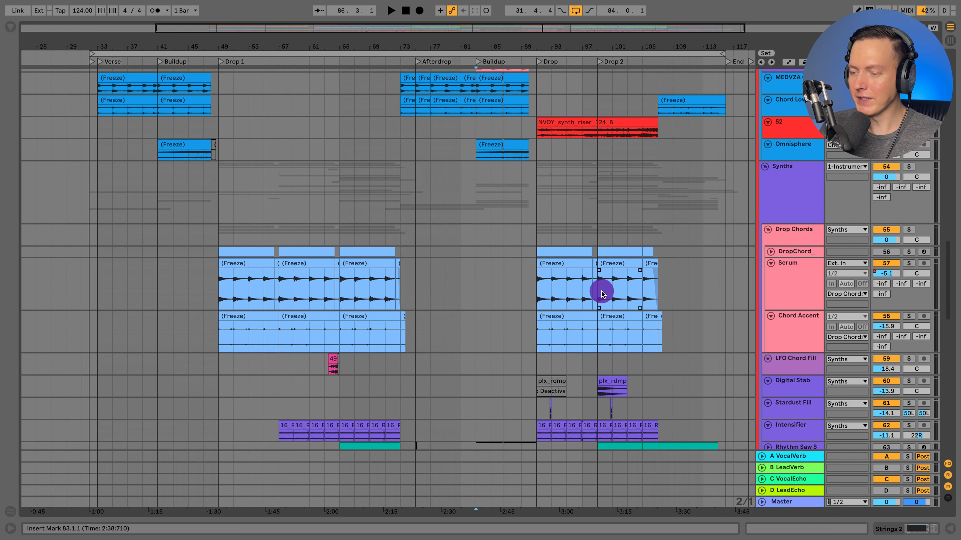
scroll(602, 294, "down", 2)
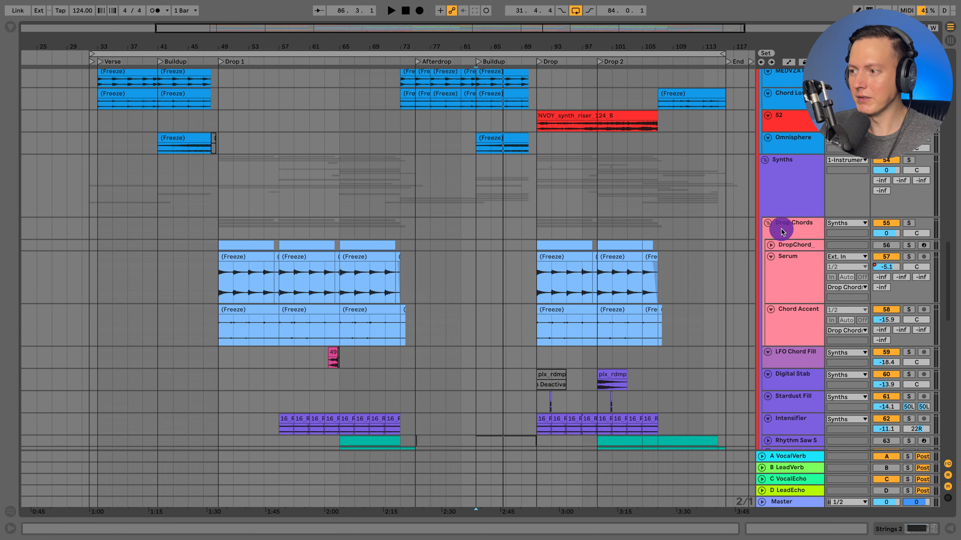
left_click(767, 162)
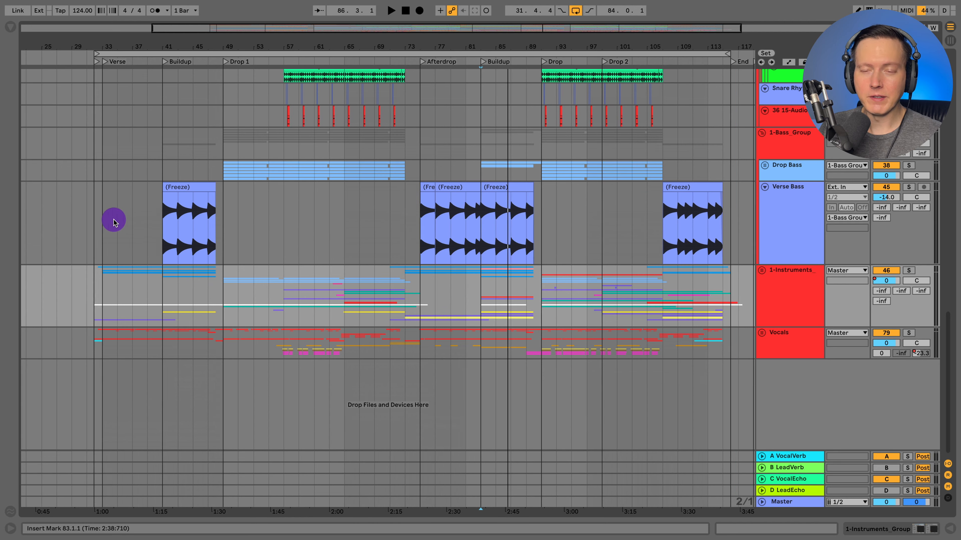
Play the full mix from the start of the verse at bar 33
right_click(109, 215)
left_click(104, 205)
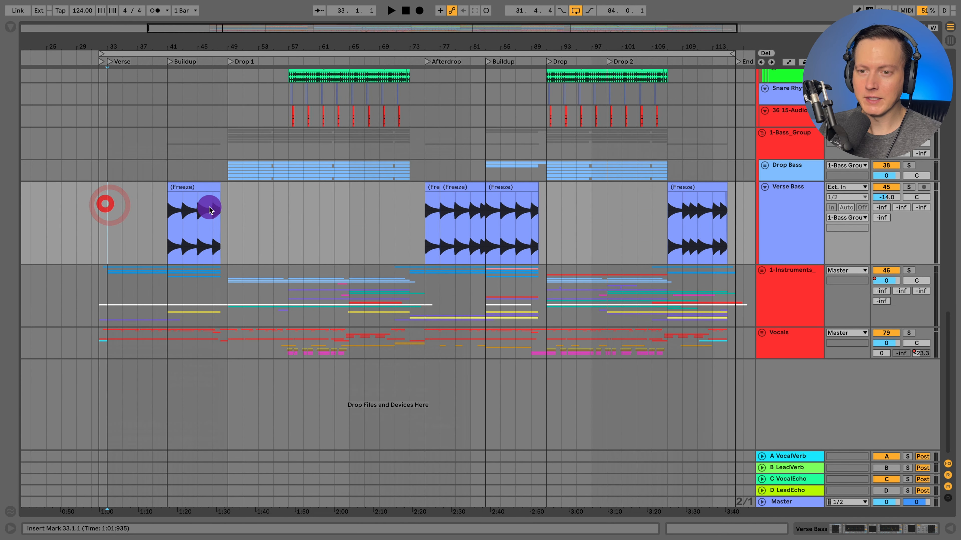
key("space")
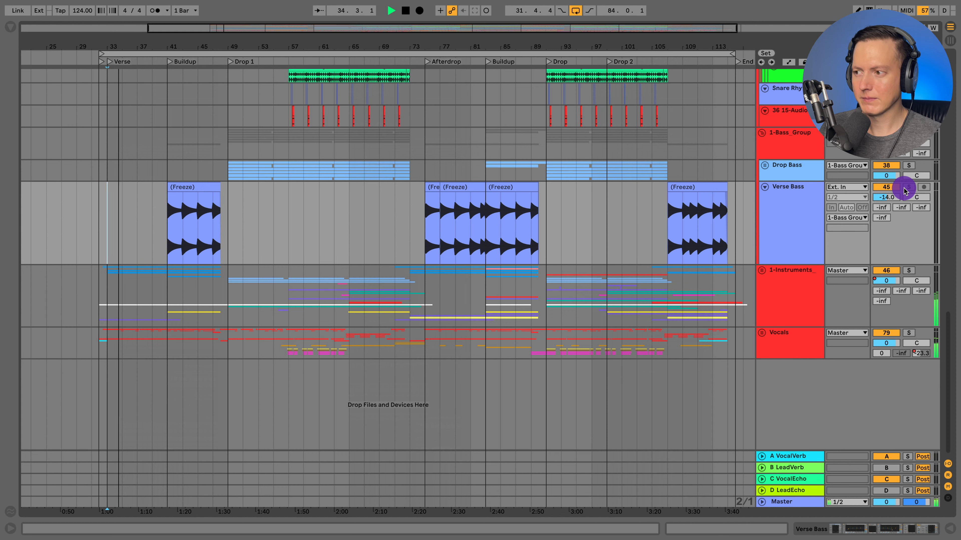
left_click(194, 223)
key("space")
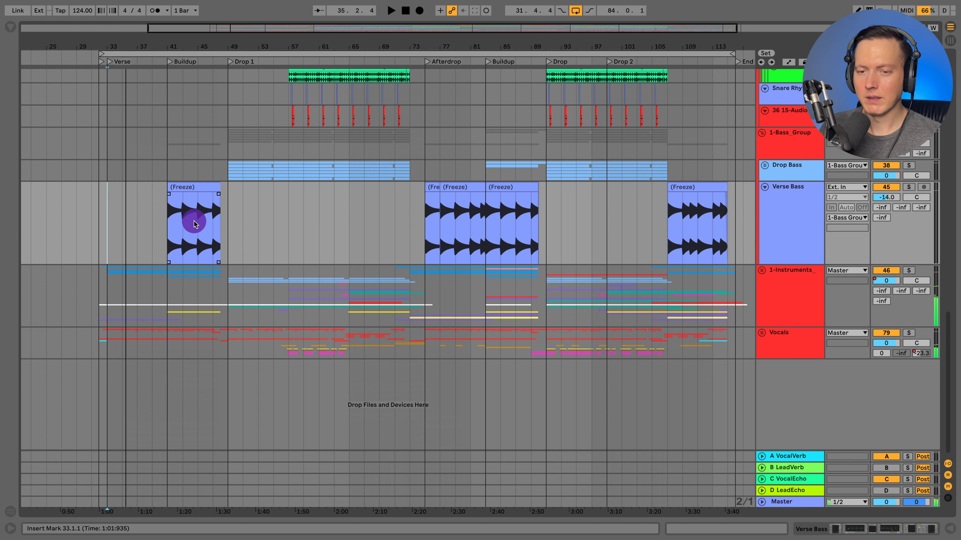
Solo the Verse Bass track and audition it from bar 41 and again from bar 75
left_click(167, 229)
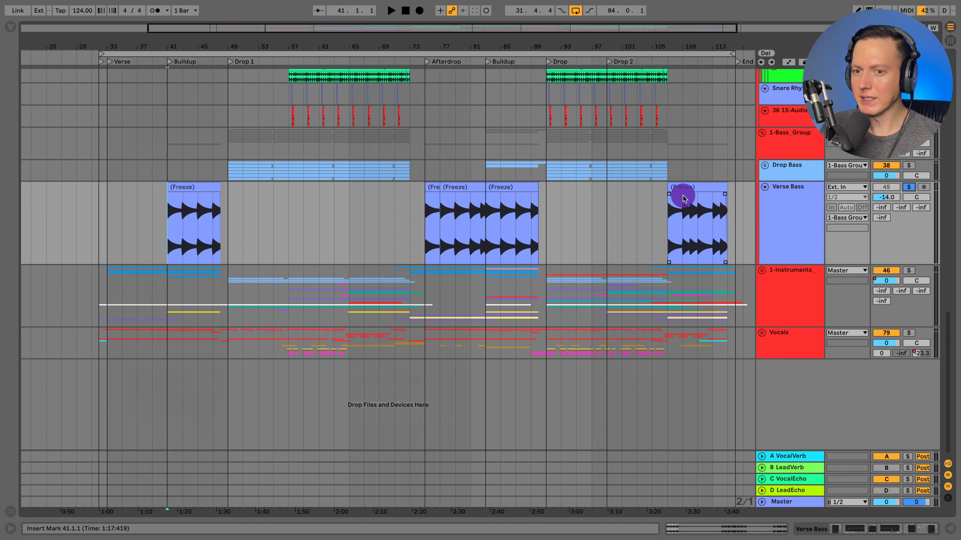
key("space")
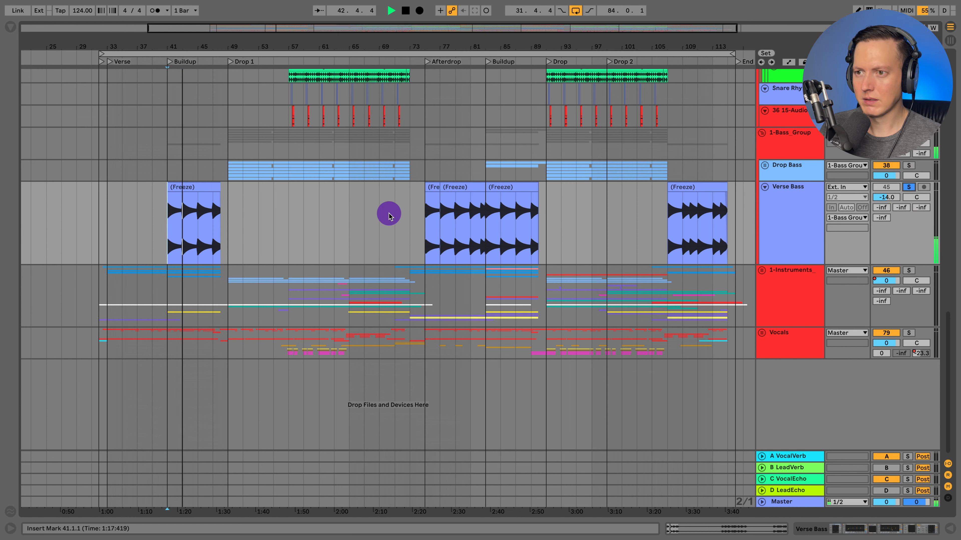
left_click(425, 227)
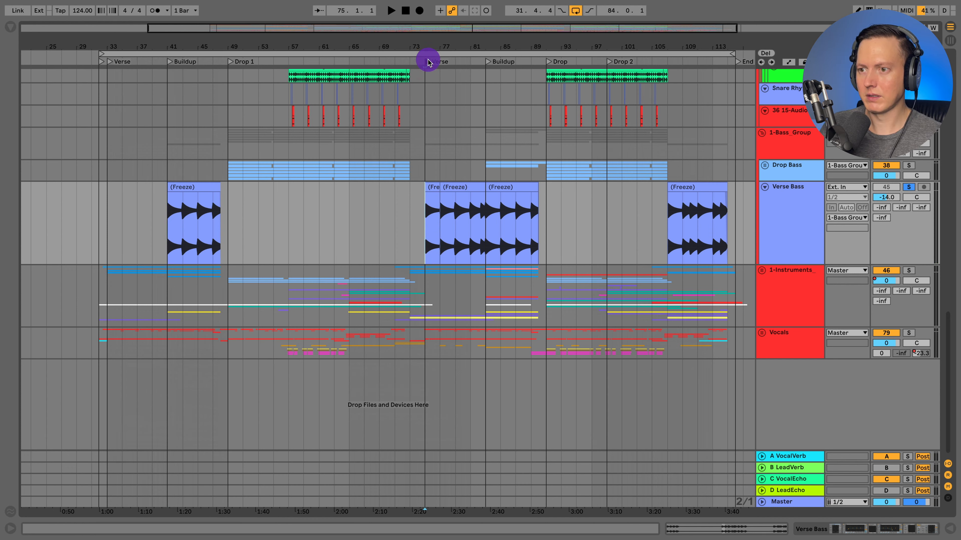
key("space")
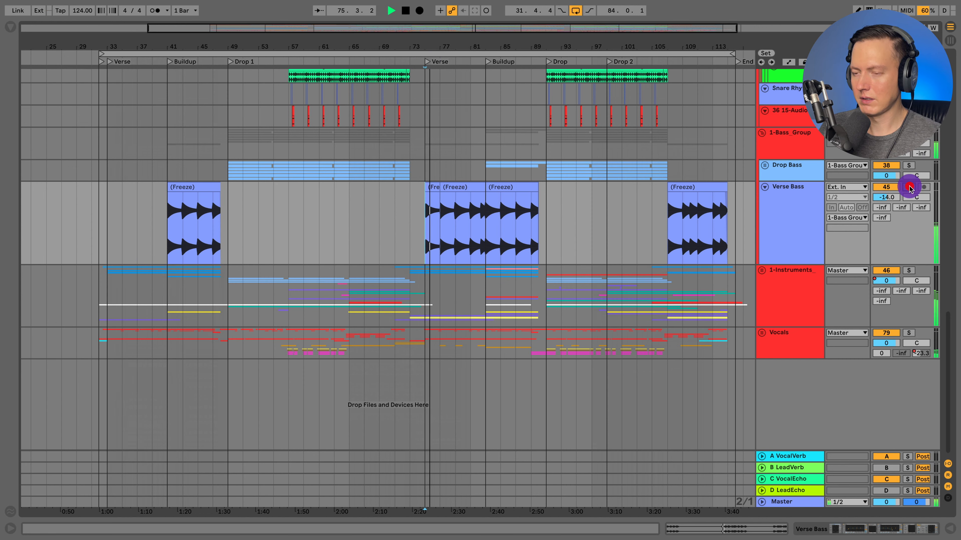
Release the Verse Bass solo during playback, and deactivate and reactivate the track to compare the mix without it
left_click(910, 187)
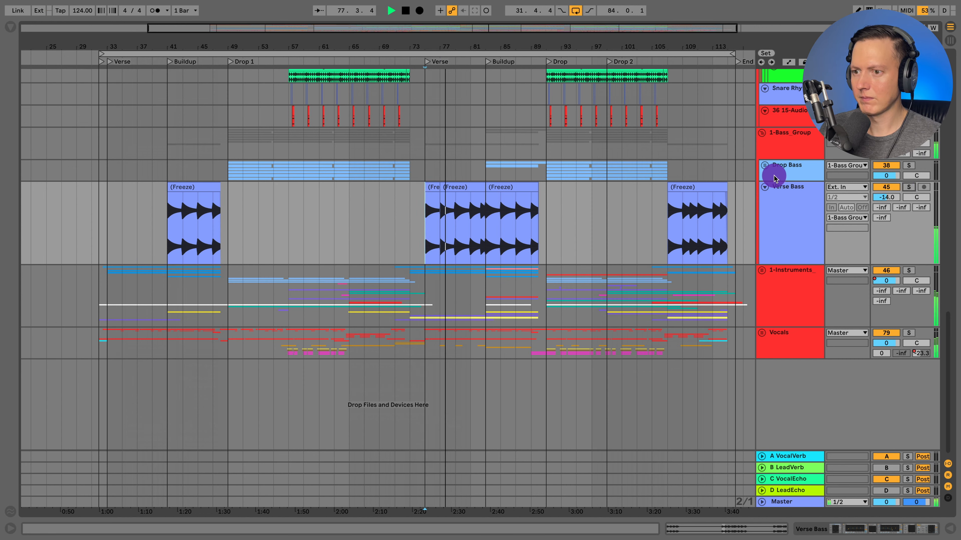
left_click(896, 188)
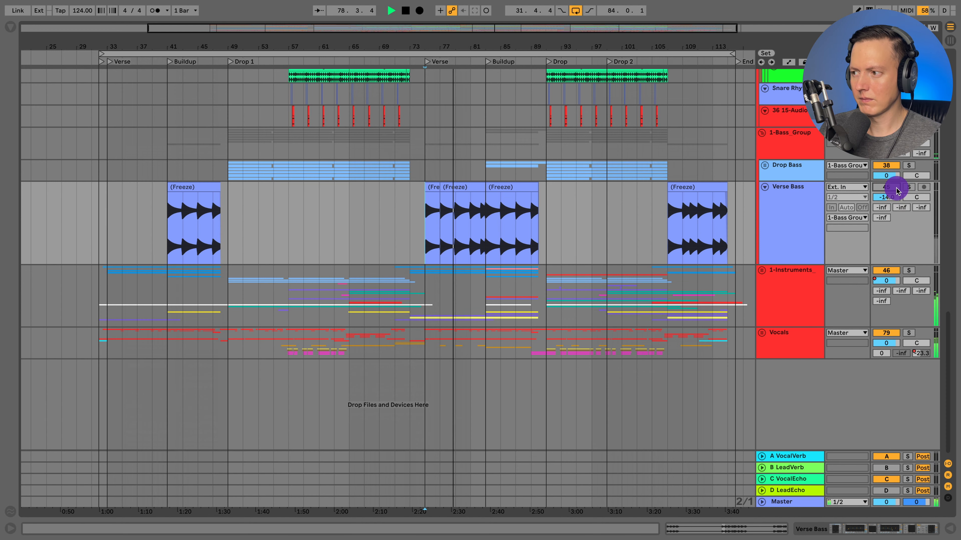
left_click(897, 188)
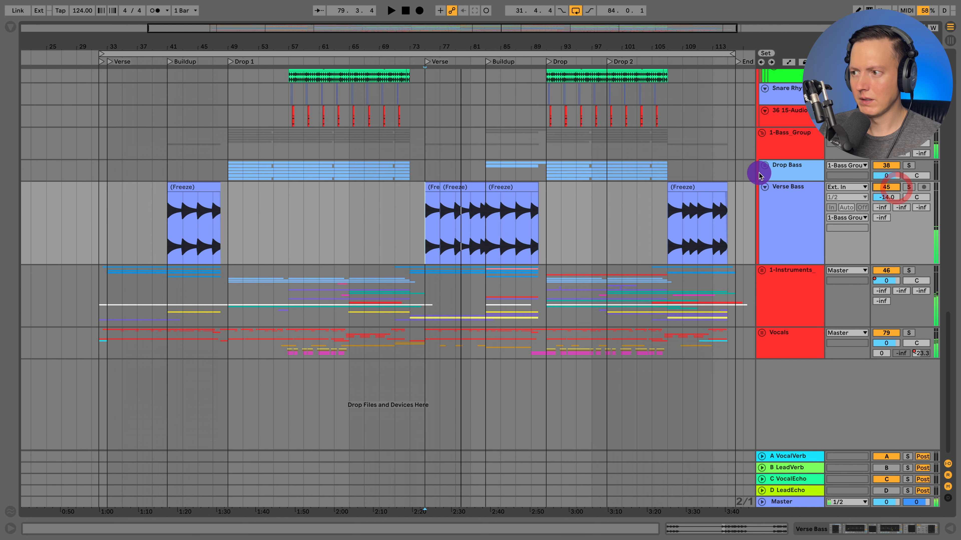
Expand the Drop Bass group and play its layers from the start of Drop 1 at bar 49
left_click(764, 167)
scroll(265, 193, "down", 2)
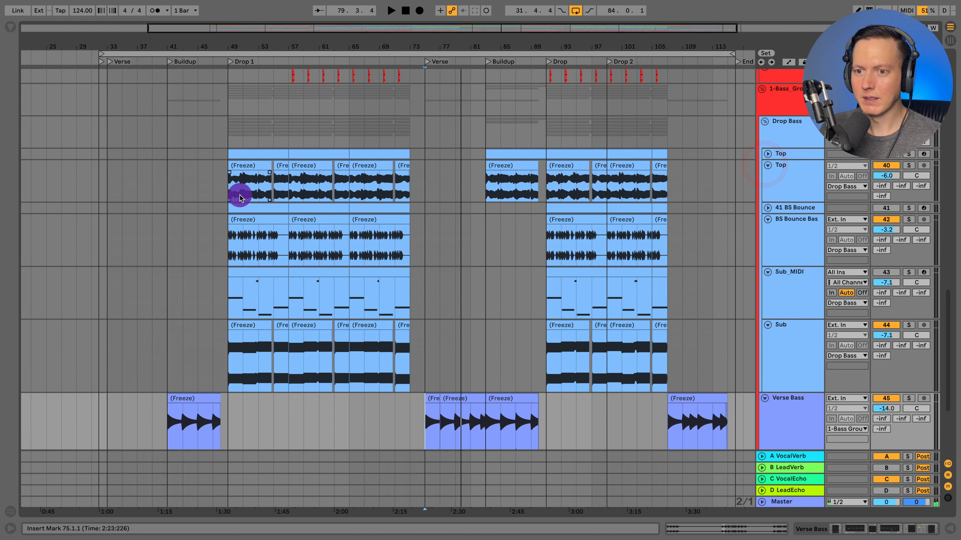
left_click(226, 188)
scroll(567, 209, "down", 1)
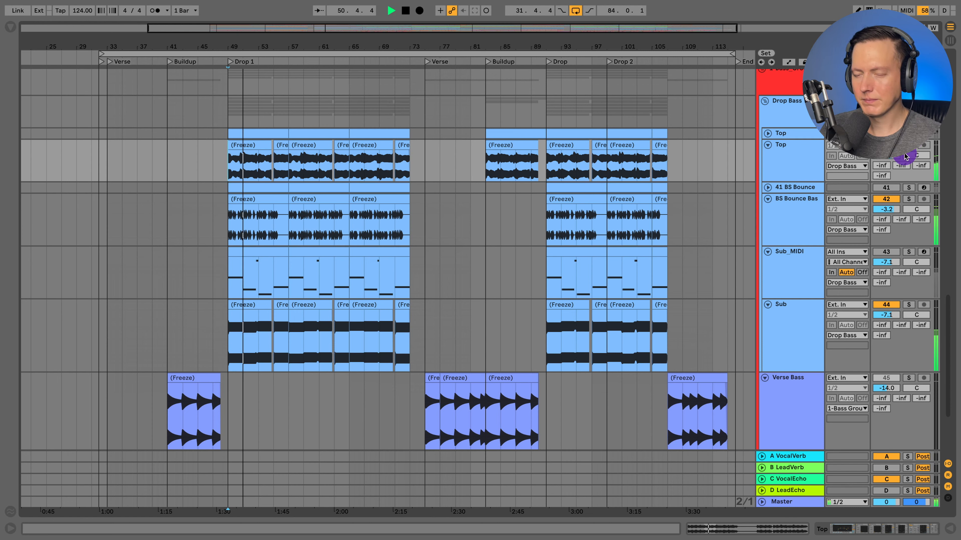
Listen to the Top bass layer alone and examine its device chain, including the sidechain Compressor
double_click(794, 160)
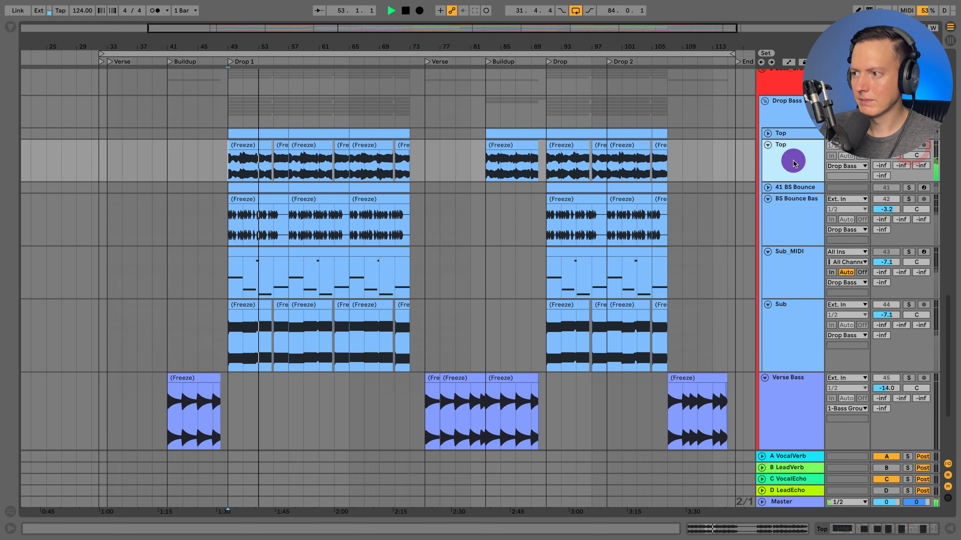
key("space")
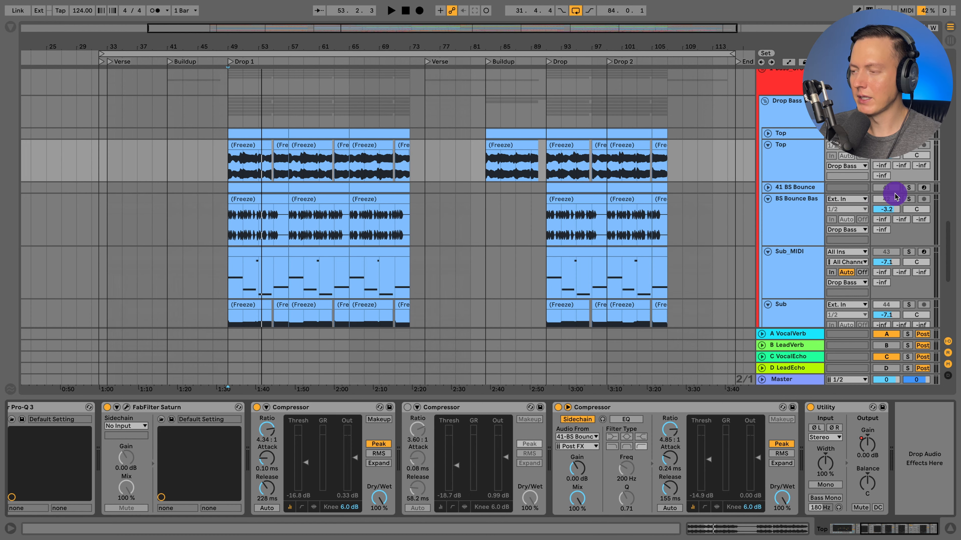
scroll(594, 186, "down", 2)
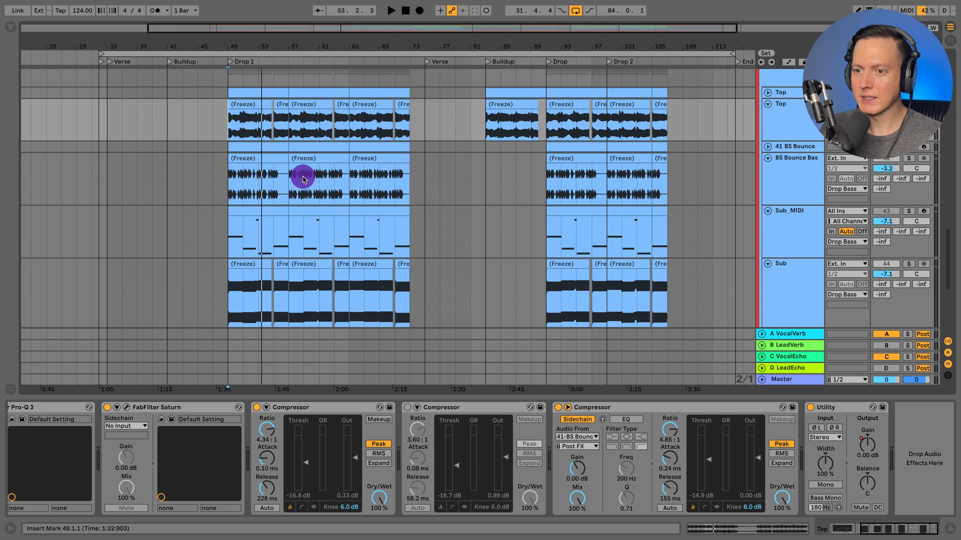
scroll(300, 178, "down", 3)
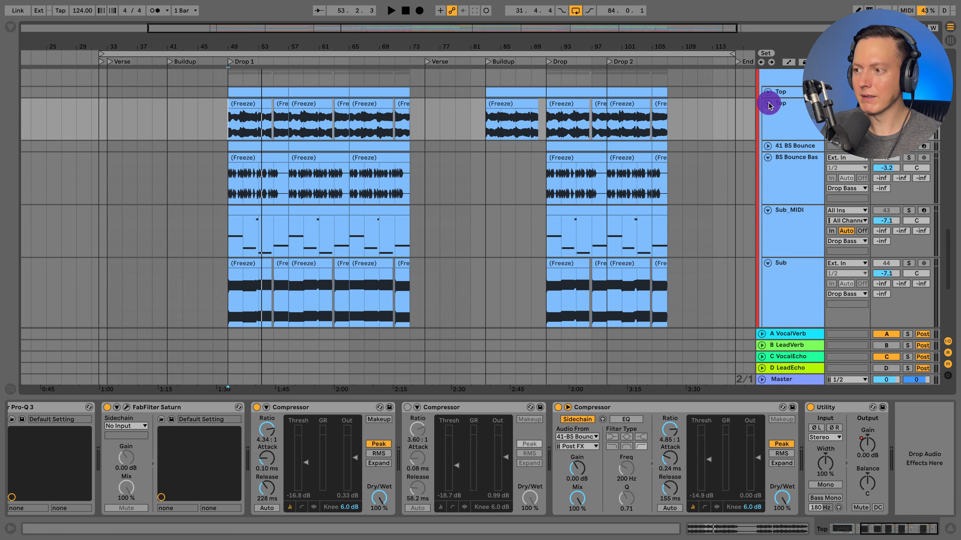
Release the solo on the Top bass layer, play the combined bass layers from bar 49 and hide the device chain
left_click(908, 103)
scroll(798, 84, "up", 3)
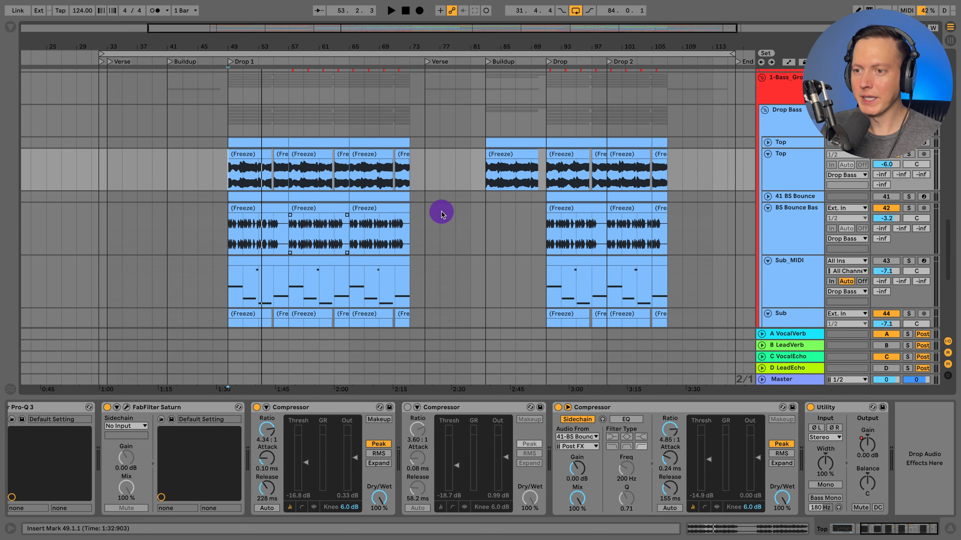
key("space")
scroll(520, 169, "down", 1)
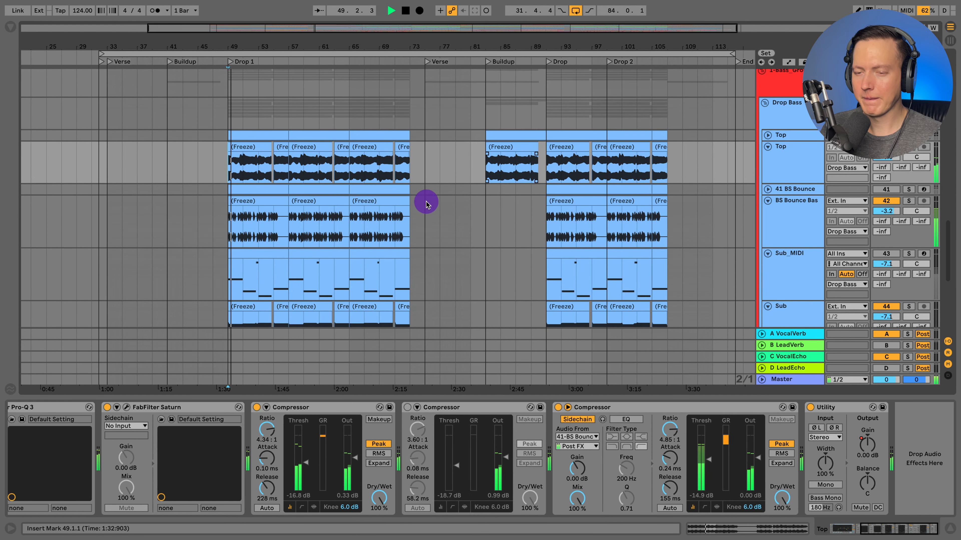
scroll(437, 217, "down", 2)
left_click(619, 201)
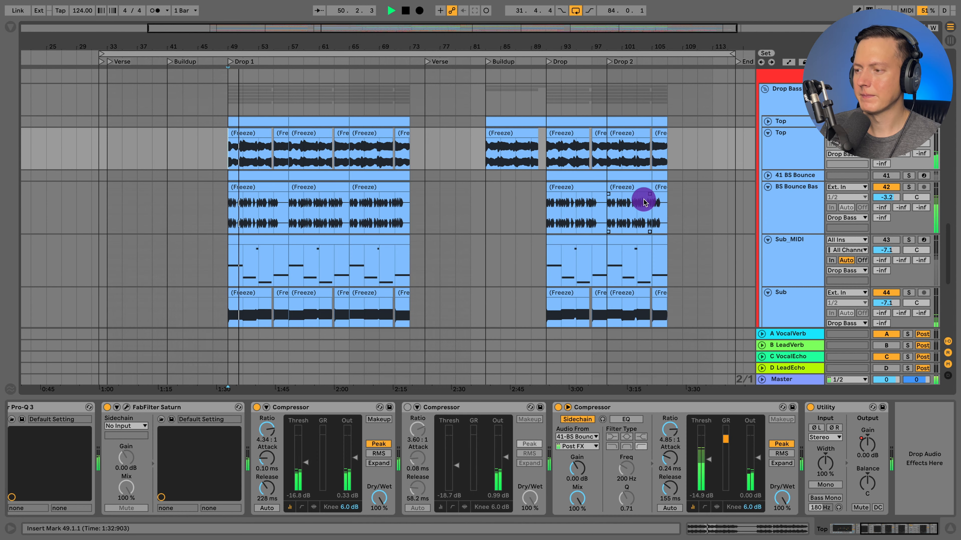
left_click(943, 522)
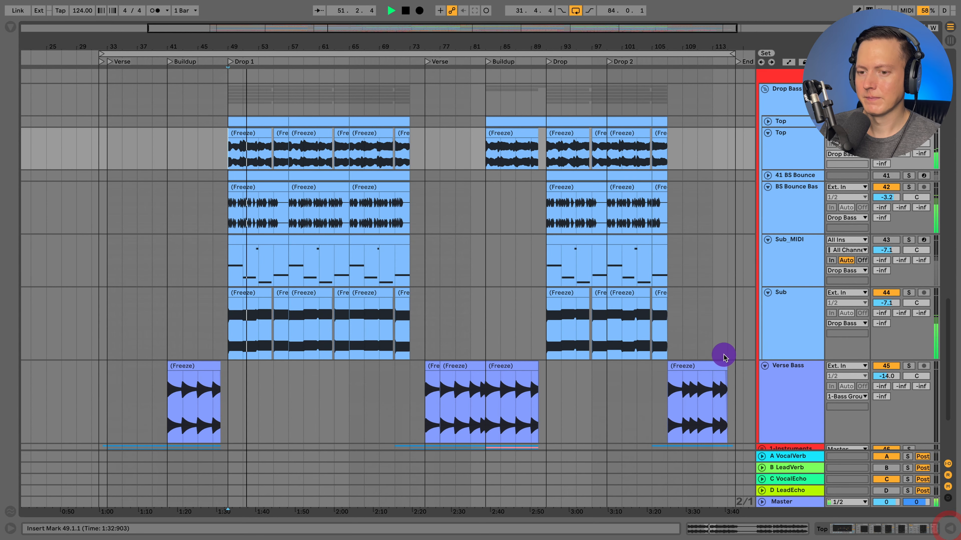
scroll(726, 352, "up", 5)
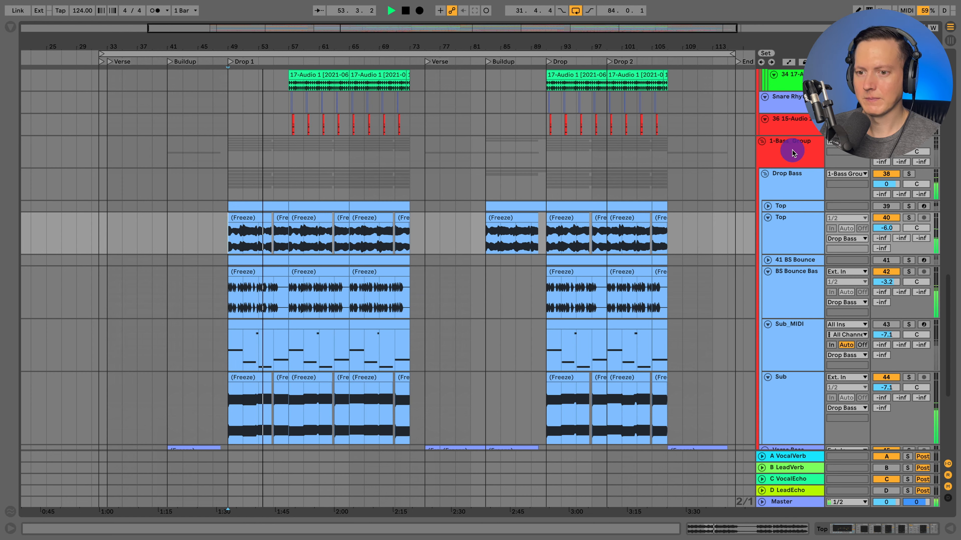
key("space")
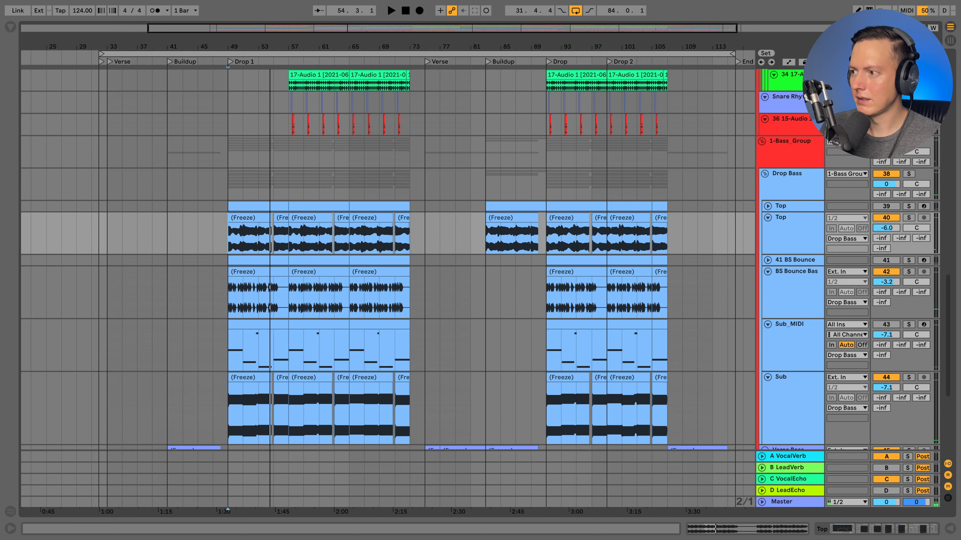
Go to the 1-FX_Group, select its tracks from Deep Impact to the sweep transitions, and audition the effects from bar 47
left_click(782, 148)
left_click(893, 529)
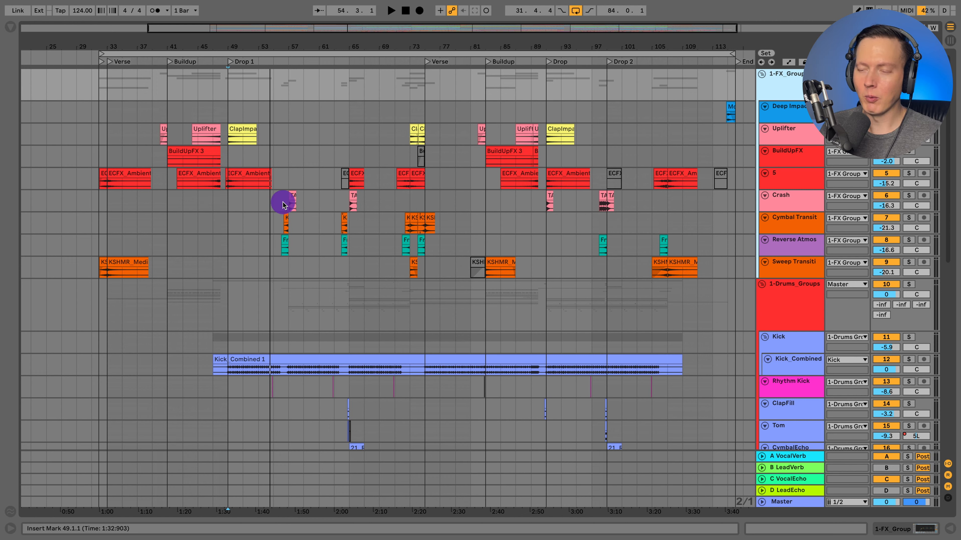
left_click(790, 263)
left_click(784, 114)
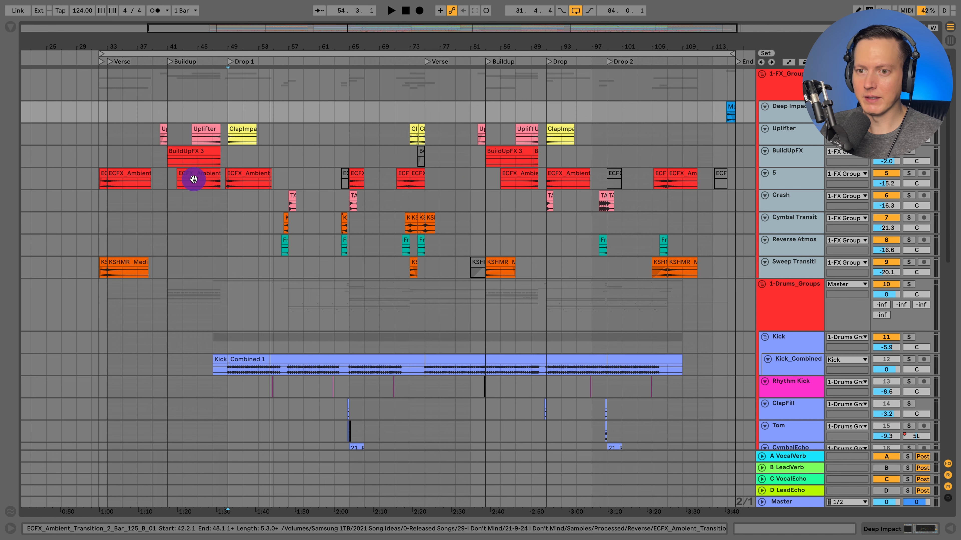
left_click(209, 207)
key("space")
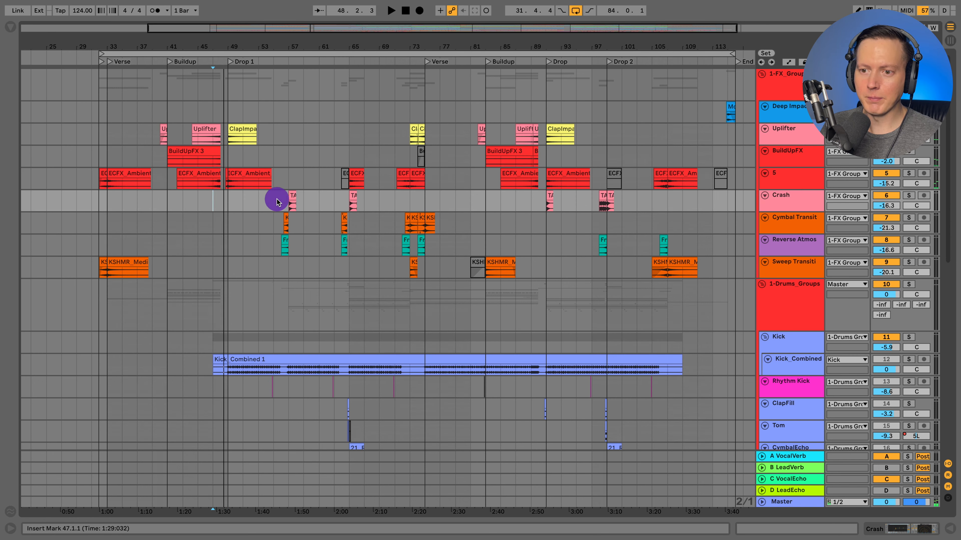
Audition the crash and transition effects from just before bar 57 and again from bar 98
key("space")
left_click(283, 203)
key("space")
left_click_drag(255, 49, 253, 47)
left_click(527, 206)
key("space")
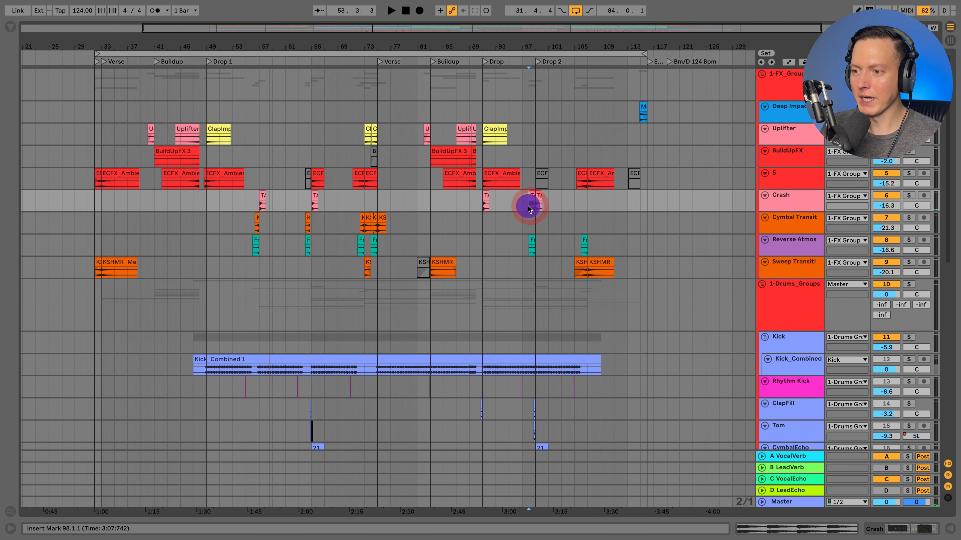
key("space")
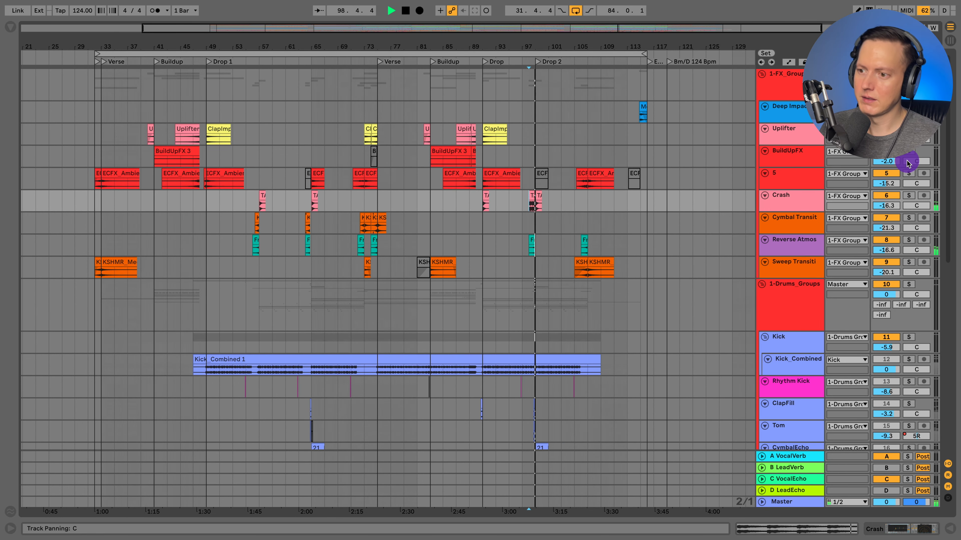
key("space")
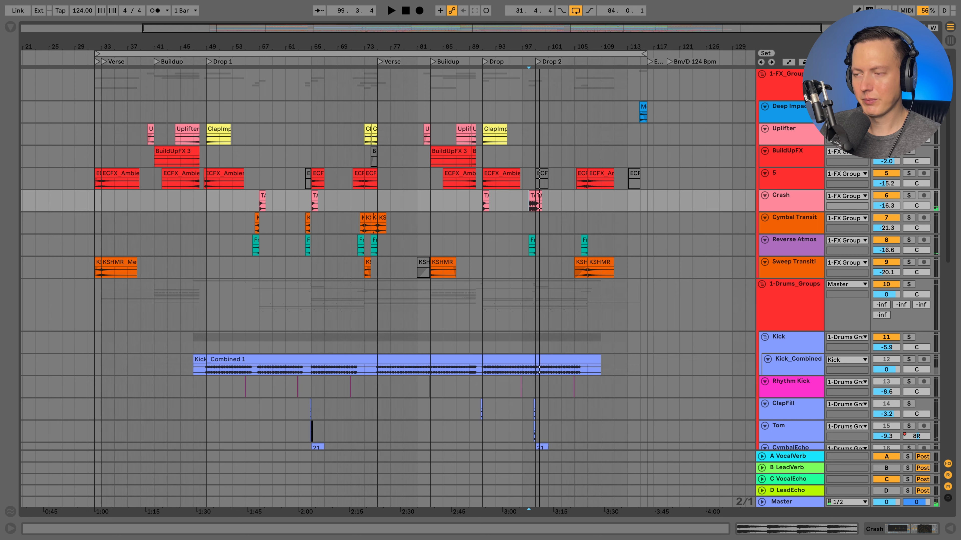
key("space")
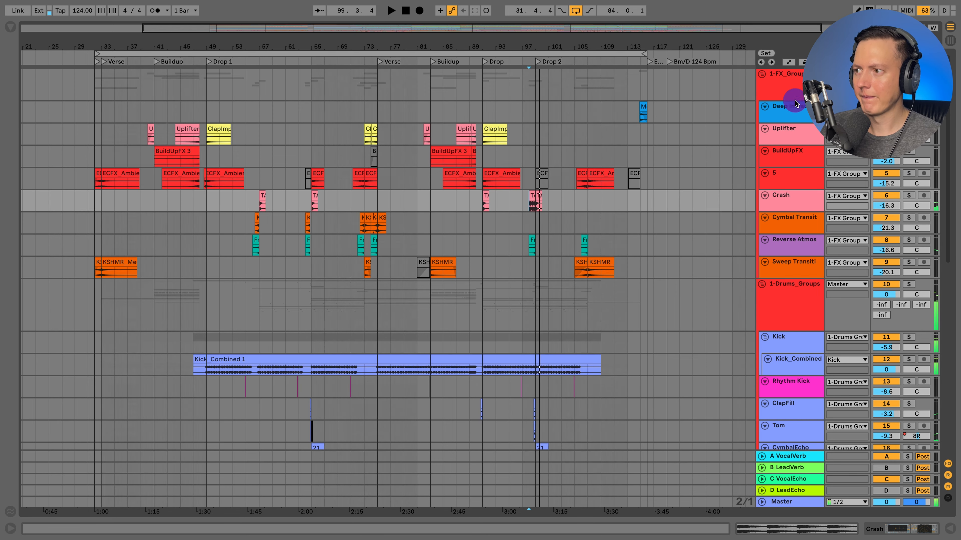
key("space")
Fold the 1-FX_Group, examine the device chain on 1-Drums_Groups, including Solid Bus Comp, and hide the chain
left_click(761, 80)
left_click(789, 103)
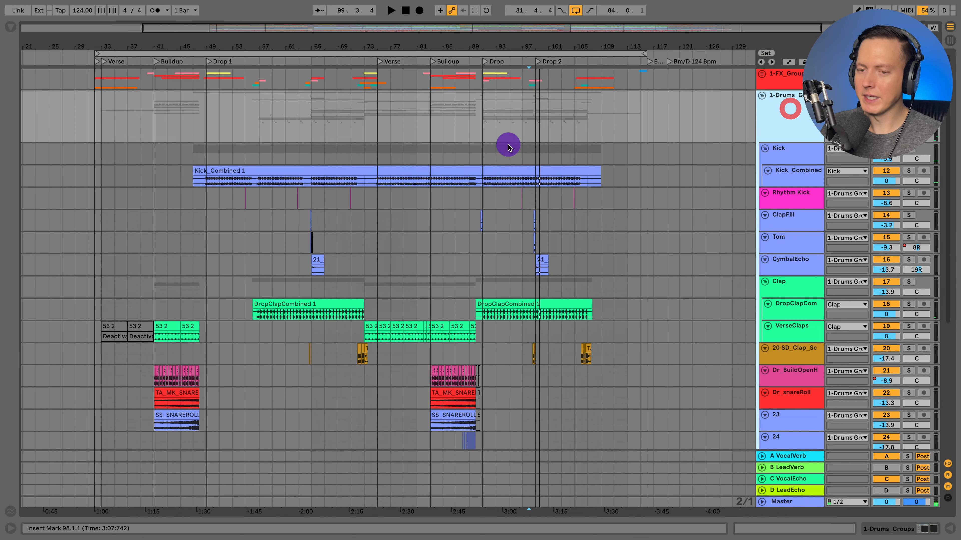
left_click(902, 527)
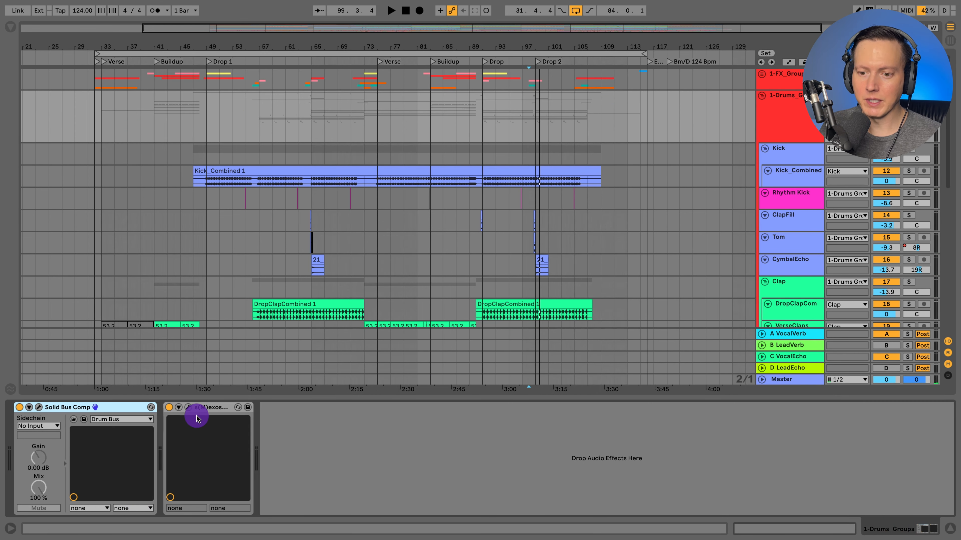
left_click(950, 528)
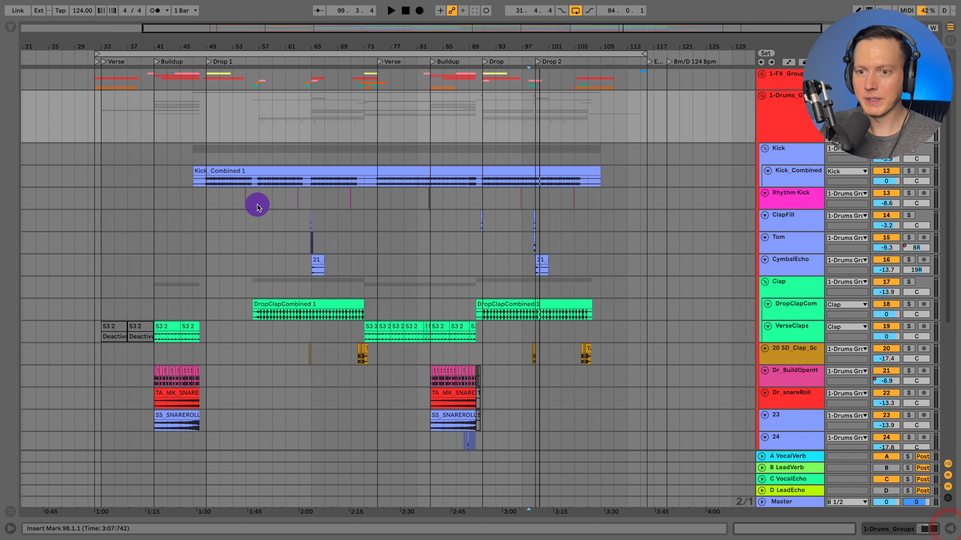
Enlarge the Kick_Combined track and examine its kick waveforms closely at the start of Drop 1, bar 49
left_click(204, 182)
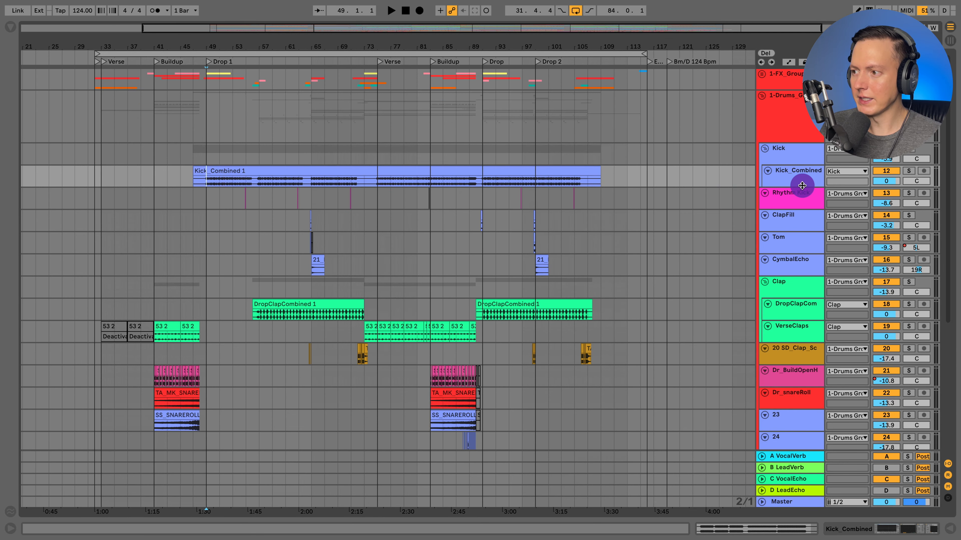
left_click_drag(800, 187, 807, 272)
scroll(207, 228, "up", 15)
Try splitting the Kick_Combined clip at 49.1.3 and undo the split
left_click(228, 222)
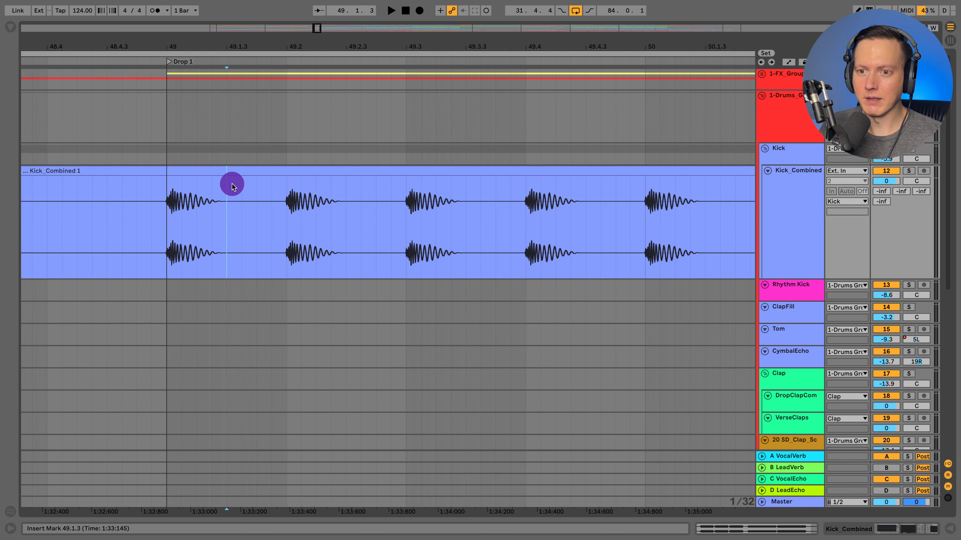
key("ctrl+e")
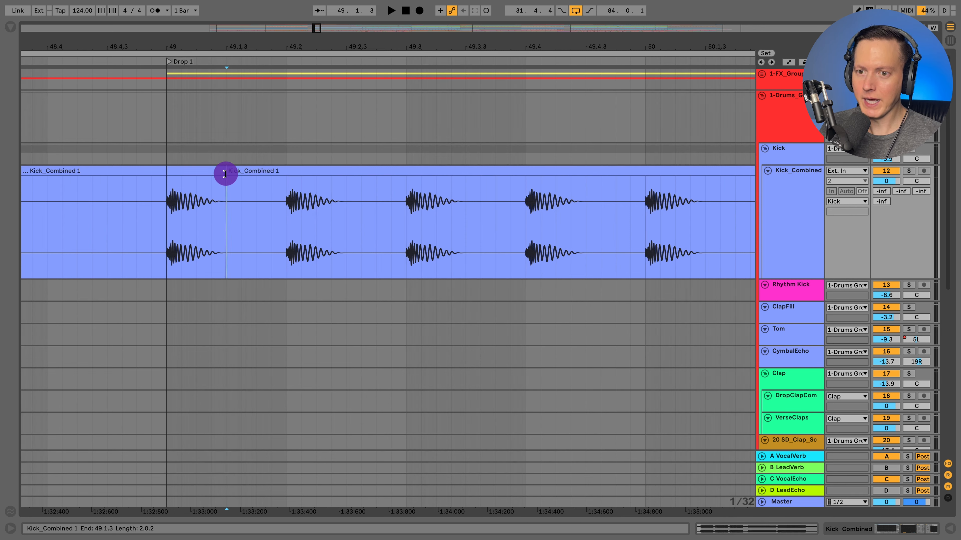
key("ctrl+z")
Audition the Rhythm Kick hit shortly before bar 55, playing from 54.4.1 and again from 54.1.1
left_click_drag(249, 44, 249, 5)
left_click_drag(333, 43, 332, 99)
scroll(392, 246, "up", 3)
left_click(404, 291)
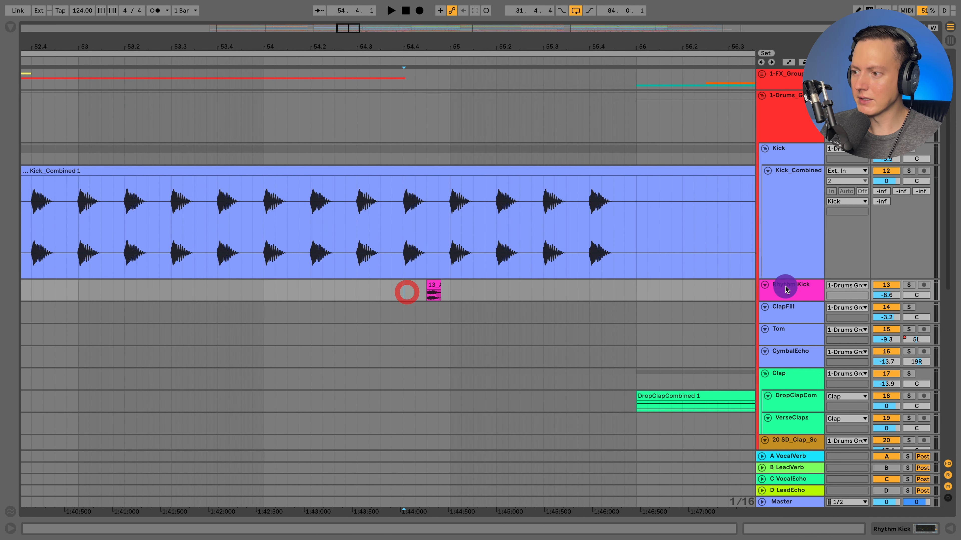
left_click(787, 292)
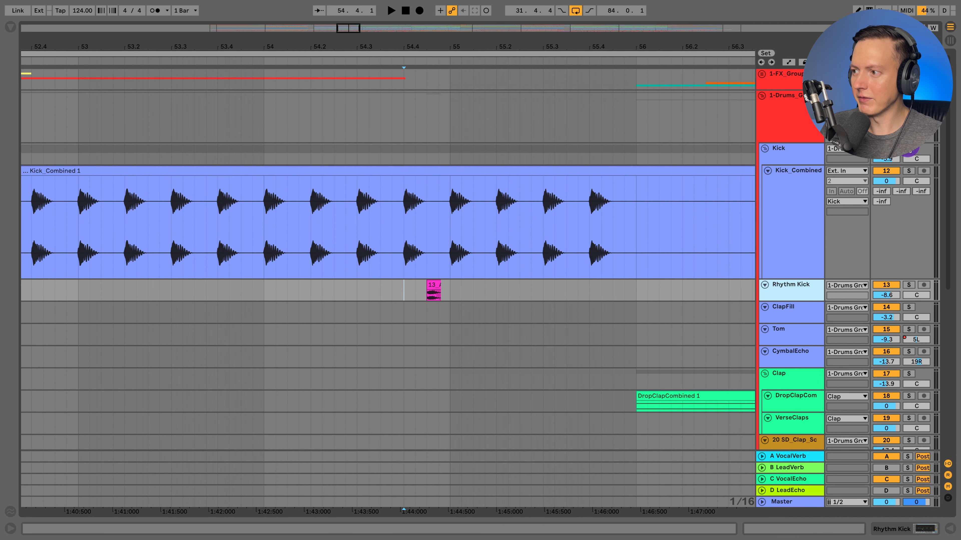
key("space")
left_click(301, 306)
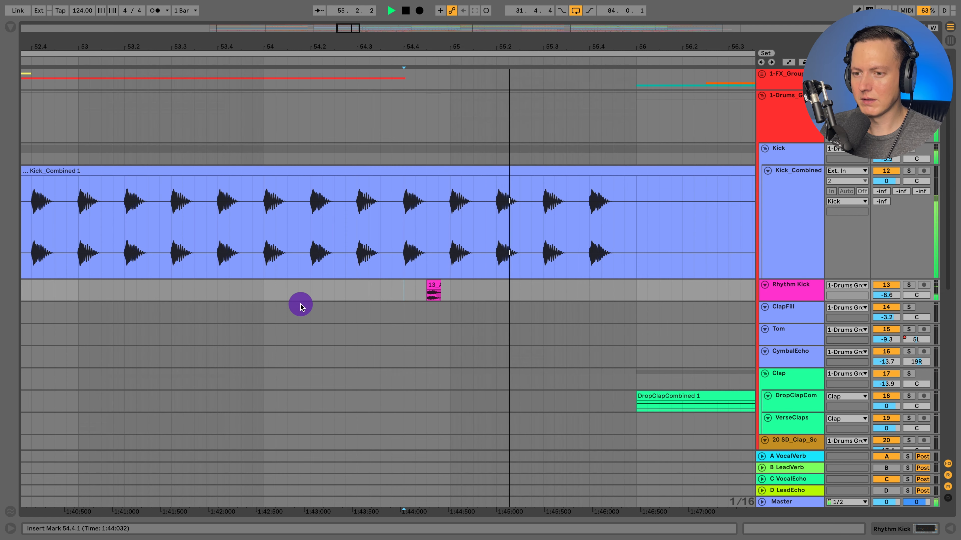
key("space")
left_click(264, 284)
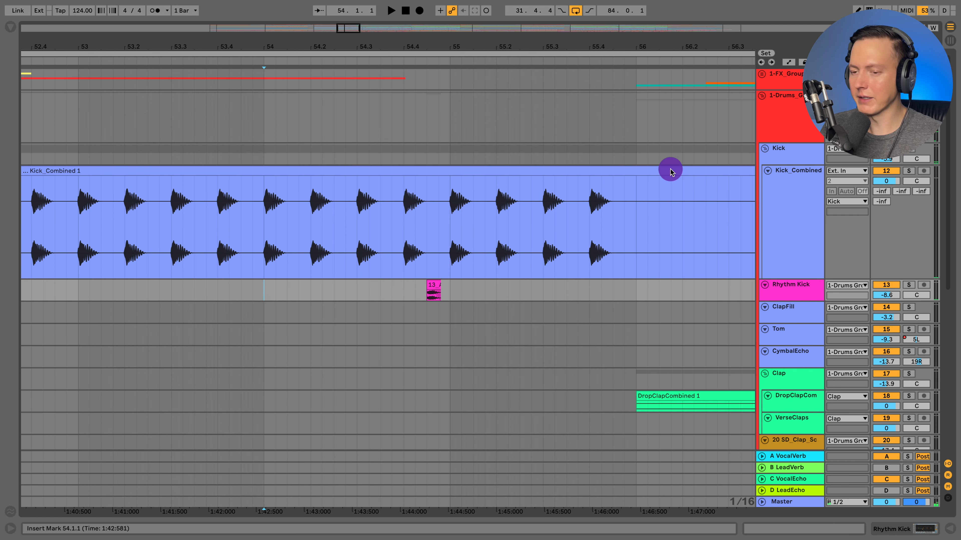
key("space")
key("space")
Solo the ClapFill, Tom and CymbalEcho tracks together and play their fill from 64.3.3 into bar 65
left_click_drag(446, 47, 446, 47)
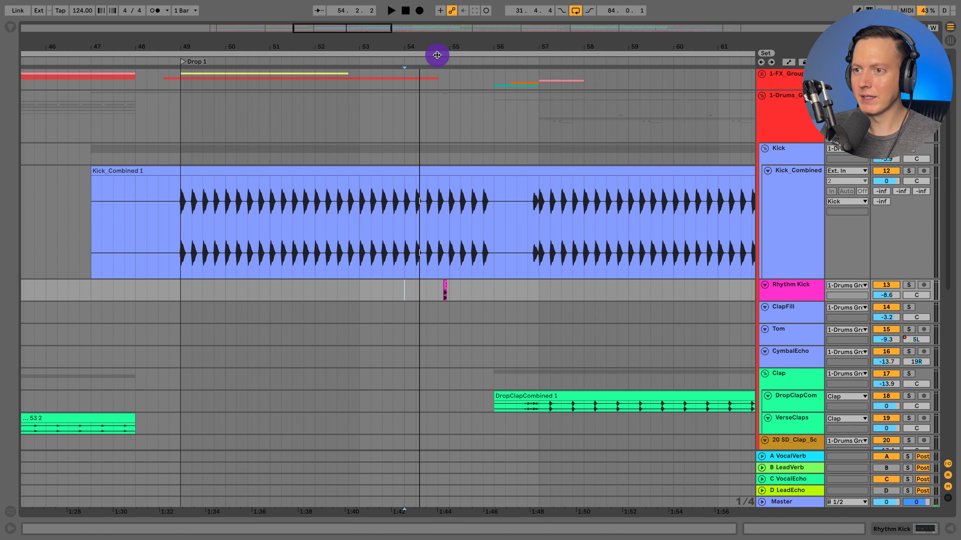
scroll(435, 54, "down", 2)
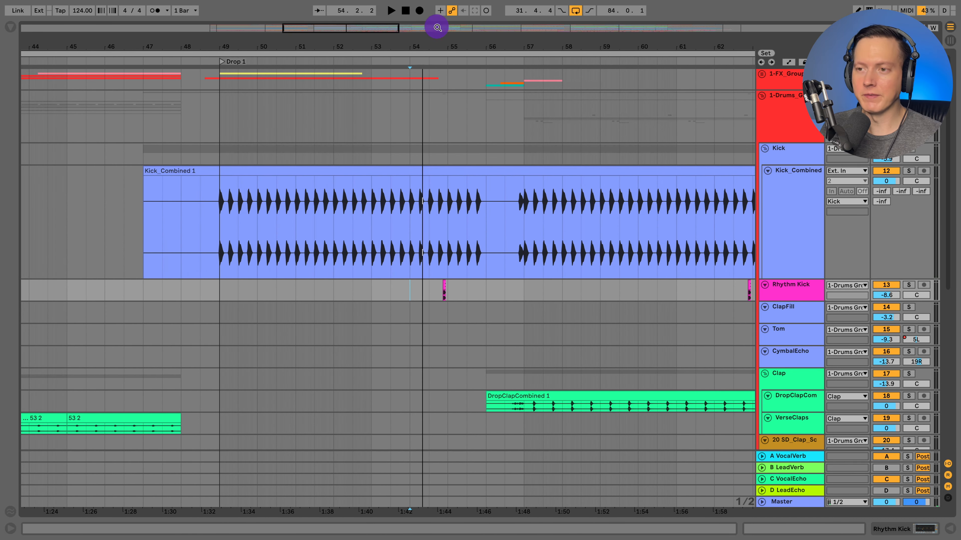
mouse_move(435, 27)
left_mouse_down()
mouse_move(442, 46)
mouse_move(423, 121)
mouse_move(307, 284)
mouse_move(315, 311)
left_mouse_up()
scroll(680, 390, "right", 10)
left_click(793, 319)
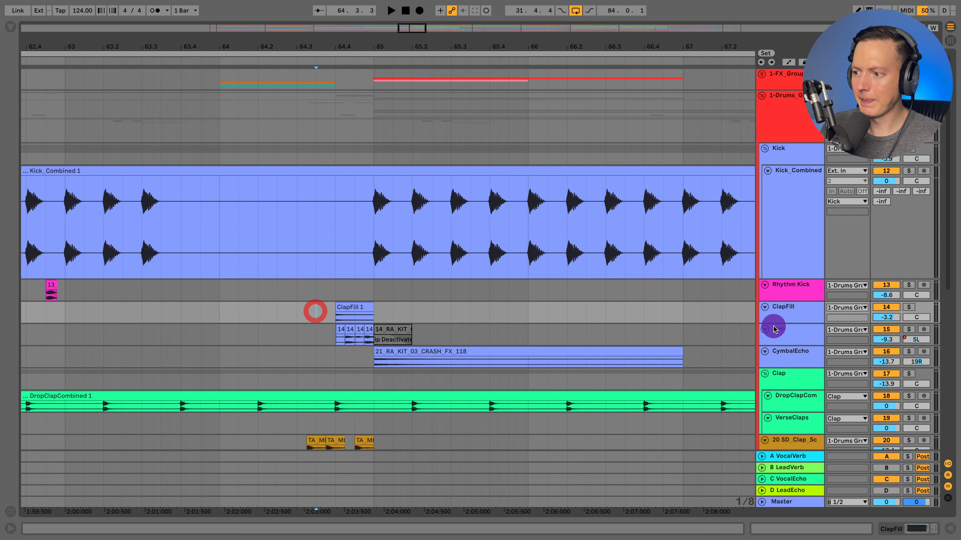
left_click(794, 361, "shift")
left_click(909, 308)
key("space")
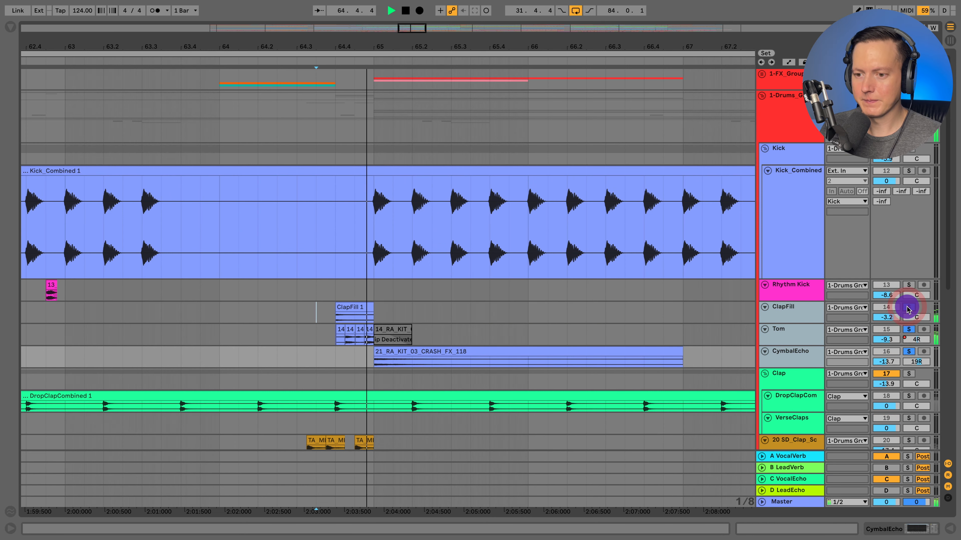
Release the solo on the three fill tracks and play the passage from 64.3.3 in the full mix
left_click(909, 308)
left_click(301, 61)
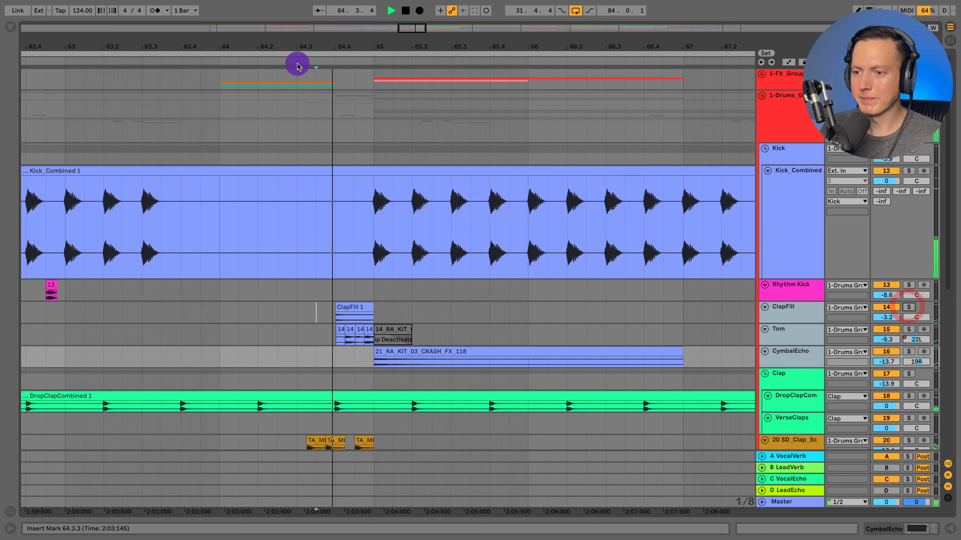
left_click_drag(318, 46, 318, 8)
key("space")
Play the DropClapCombined claps from bar 57 and solo the Clap group to hear them alone
scroll(439, 272, "down", 5)
left_click(254, 290)
scroll(530, 288, "down", 2)
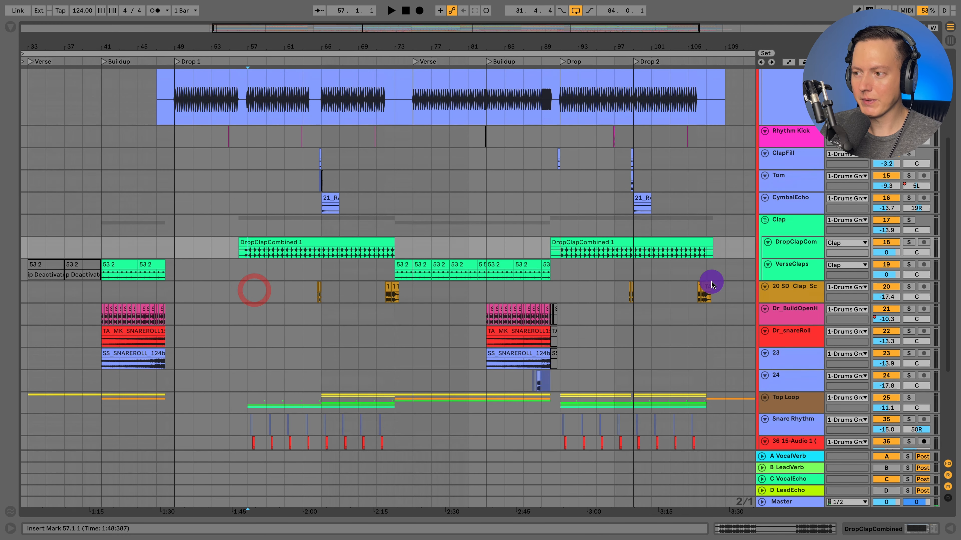
key("space")
left_click(908, 220)
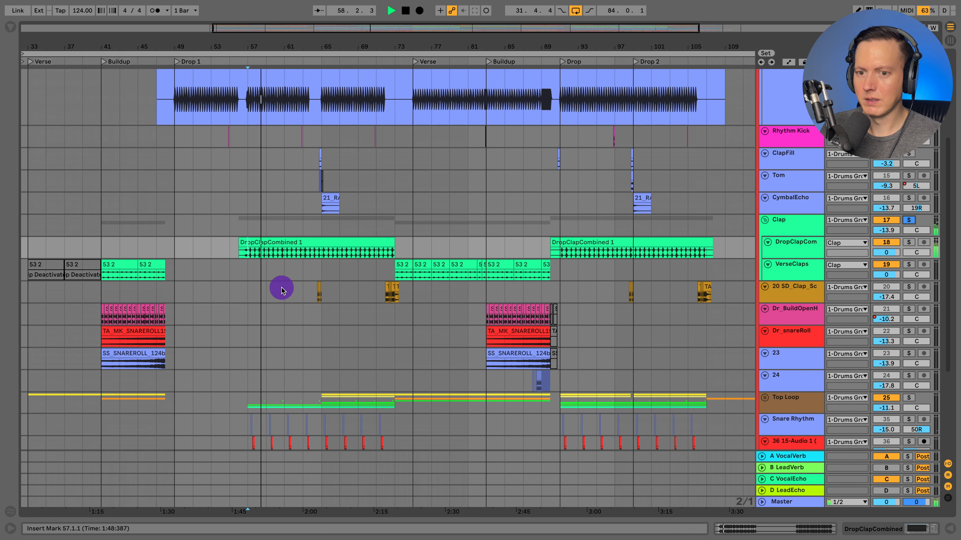
key("space")
Play the VerseClaps layer from the Buildup at bar 41 with the Clap group soloed
left_click(102, 248)
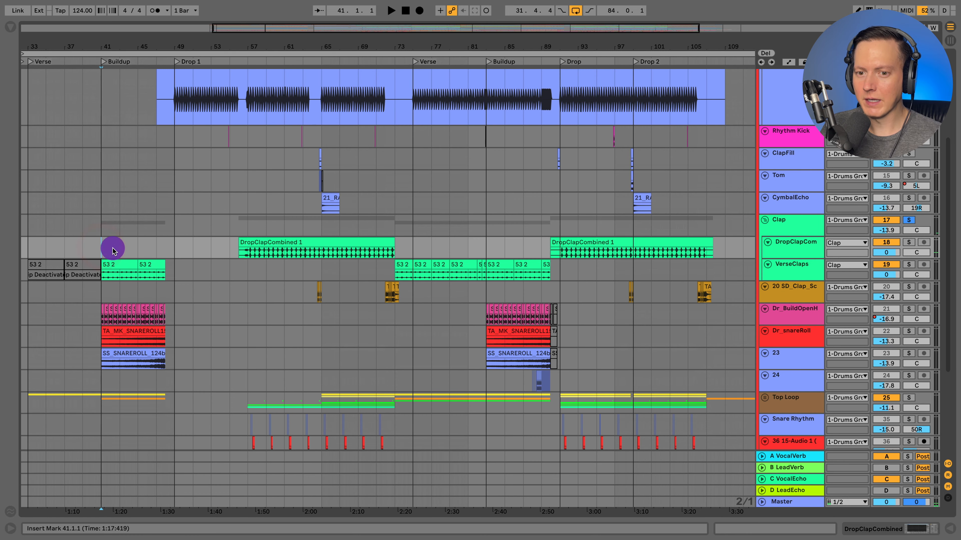
scroll(164, 252, "down", 1)
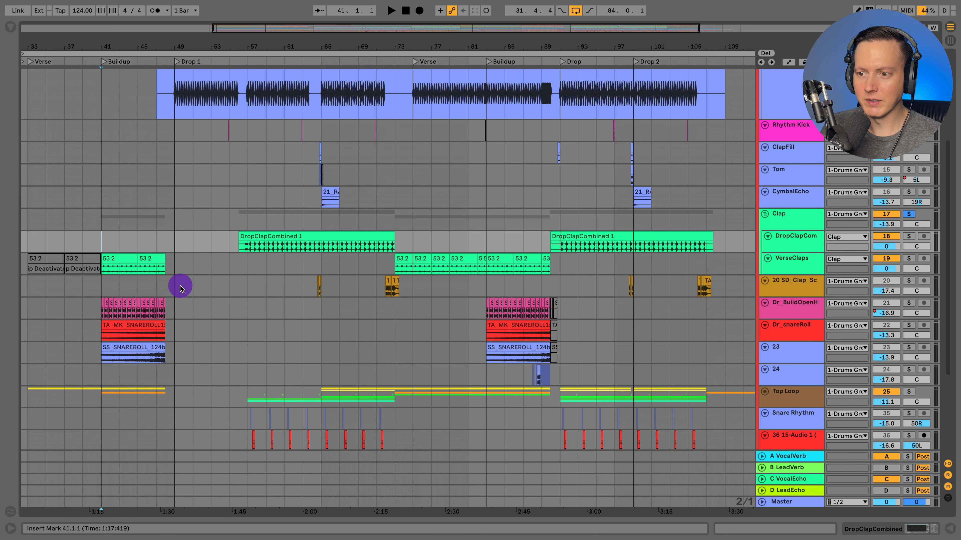
scroll(195, 283, "left", 1)
key("space")
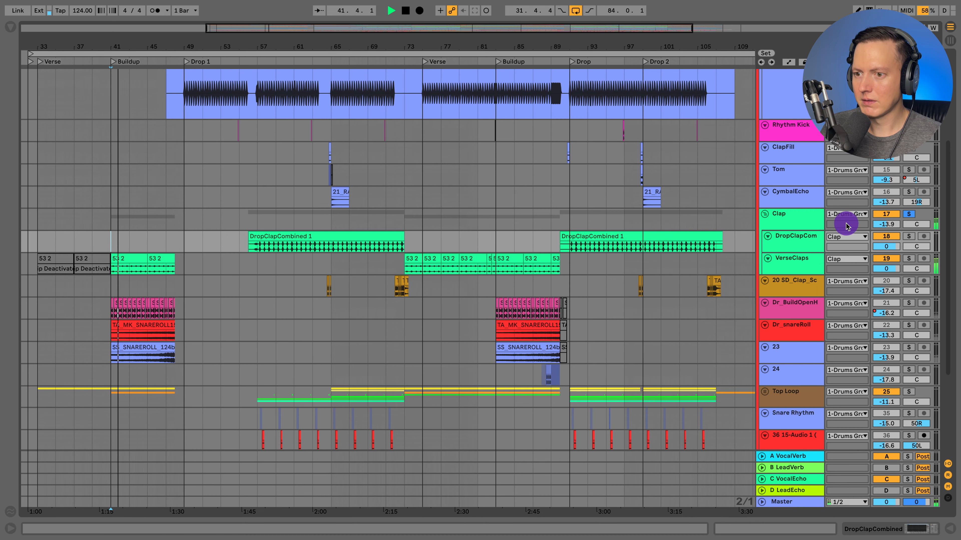
left_click(909, 213)
key("space")
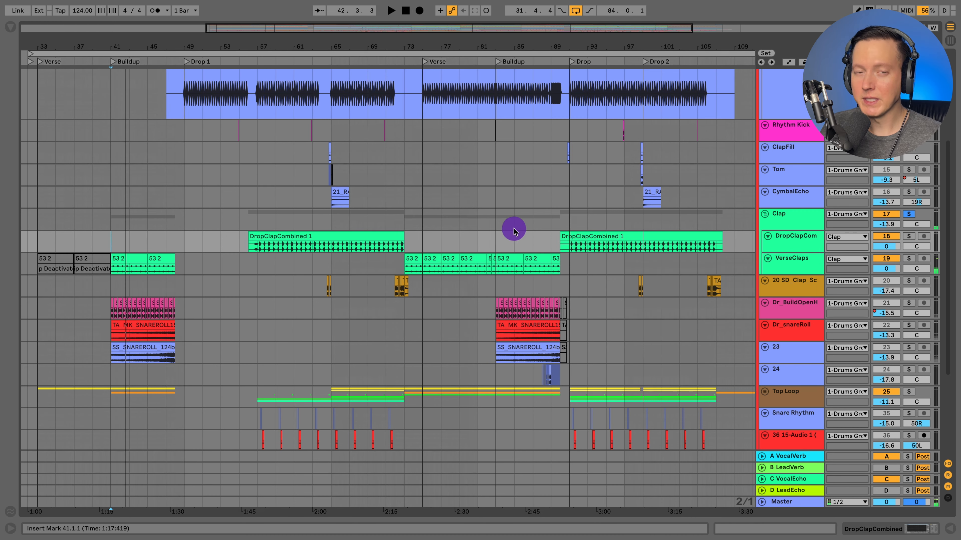
Audition Dr_BuildOpenHat, Dr_snareRoll and track 23 from bar 41 in solo, then enlarge them and hear them in the mix
scroll(310, 297, "left", 2)
scroll(314, 299, "down", 1)
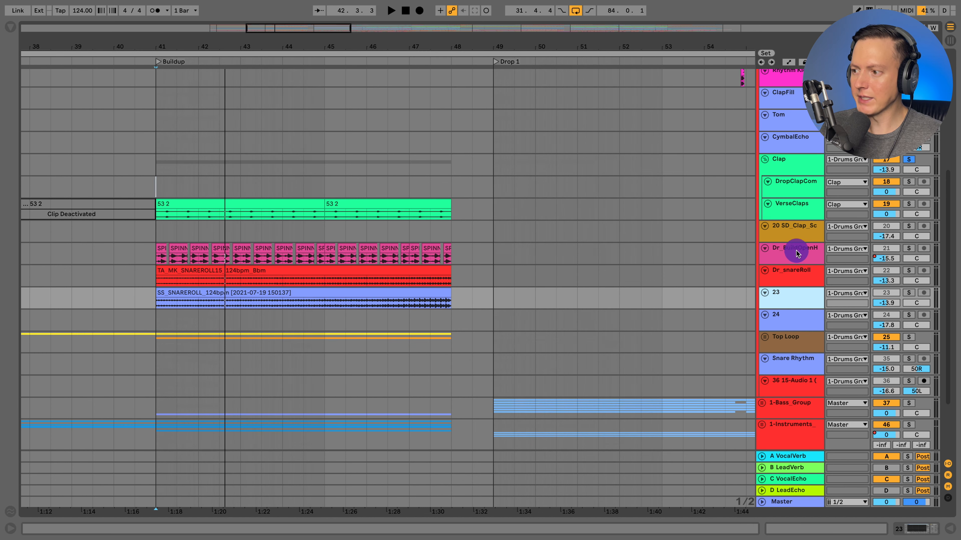
left_click(796, 251)
left_click(909, 248)
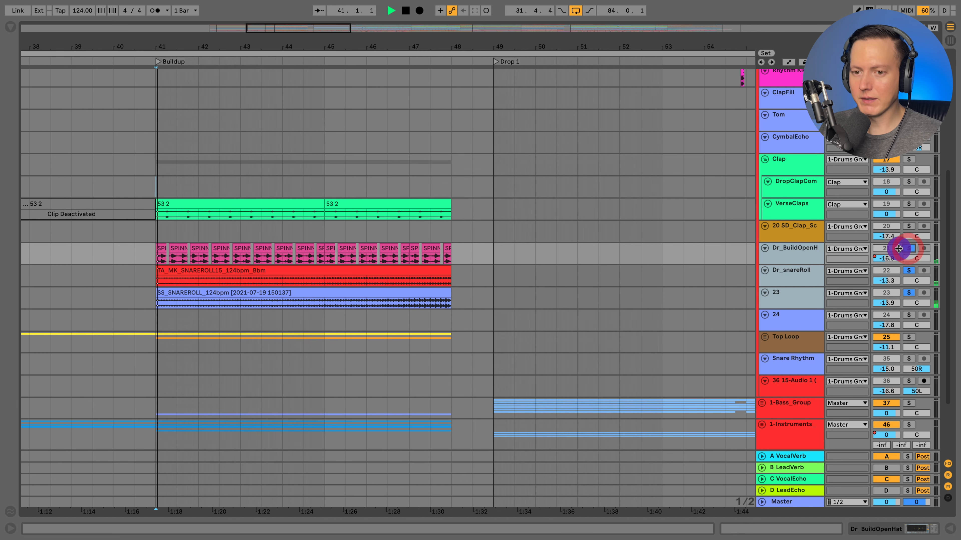
key("space")
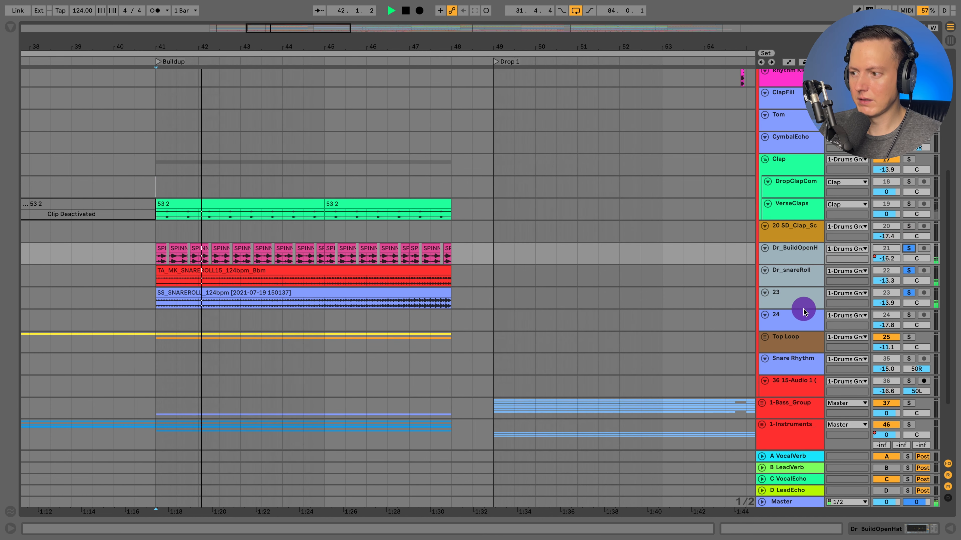
left_click_drag(804, 310, 804, 341)
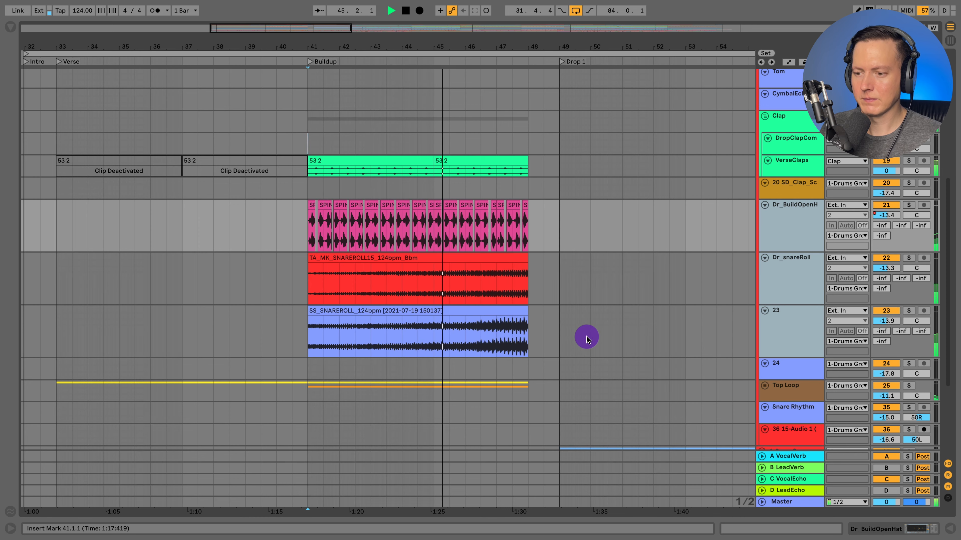
Expand the Top Loop group and audition the z-shaker loop from the Verse at bar 33
scroll(654, 342, "down", 1)
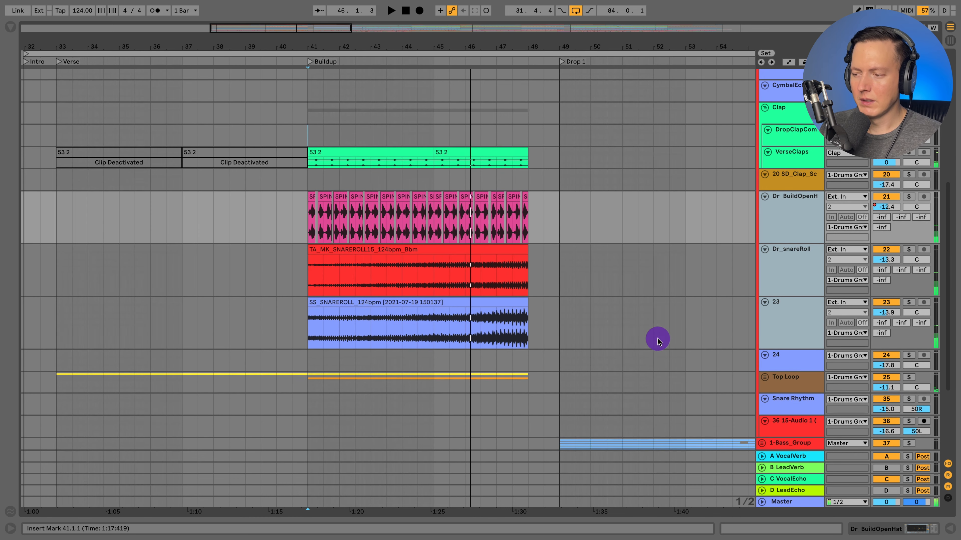
left_click(764, 378)
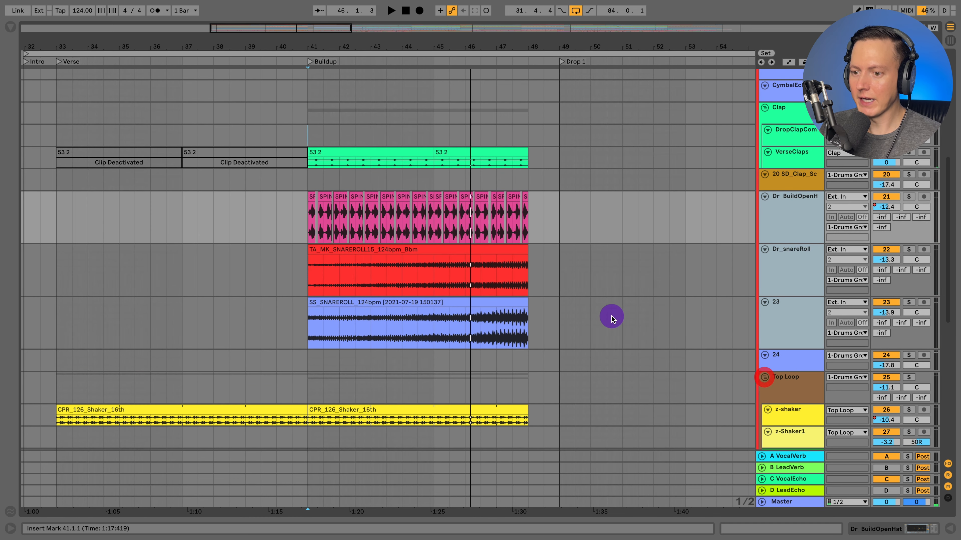
scroll(610, 316, "down", 5)
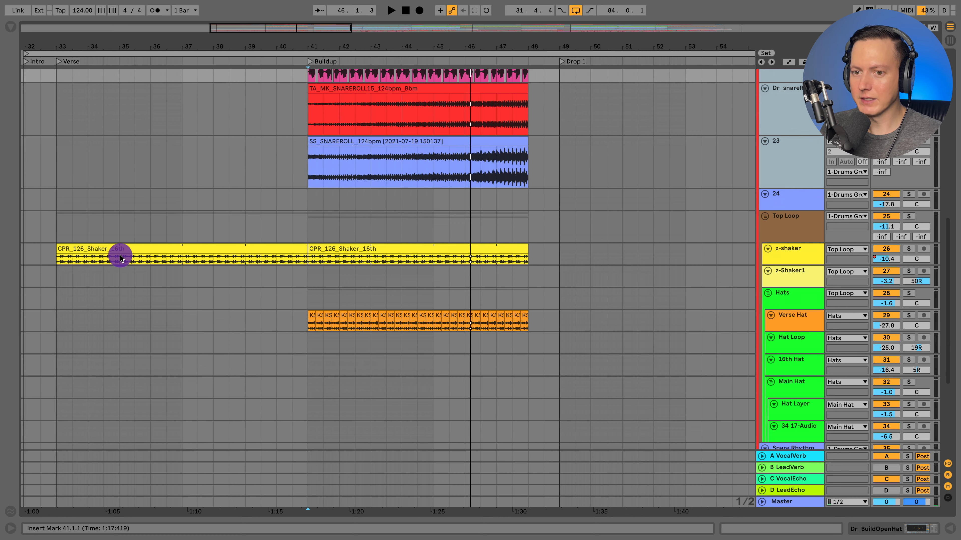
left_click(56, 258)
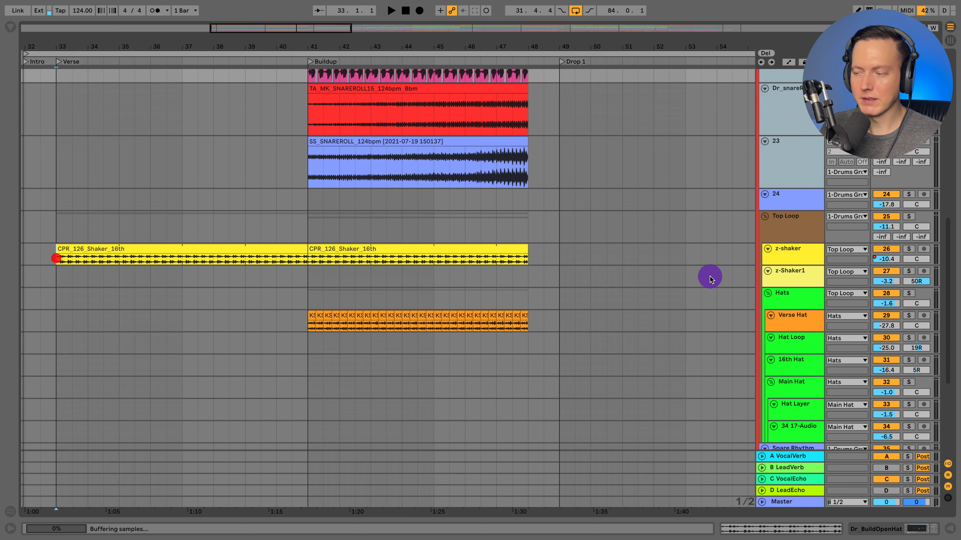
key("space")
left_click(909, 249)
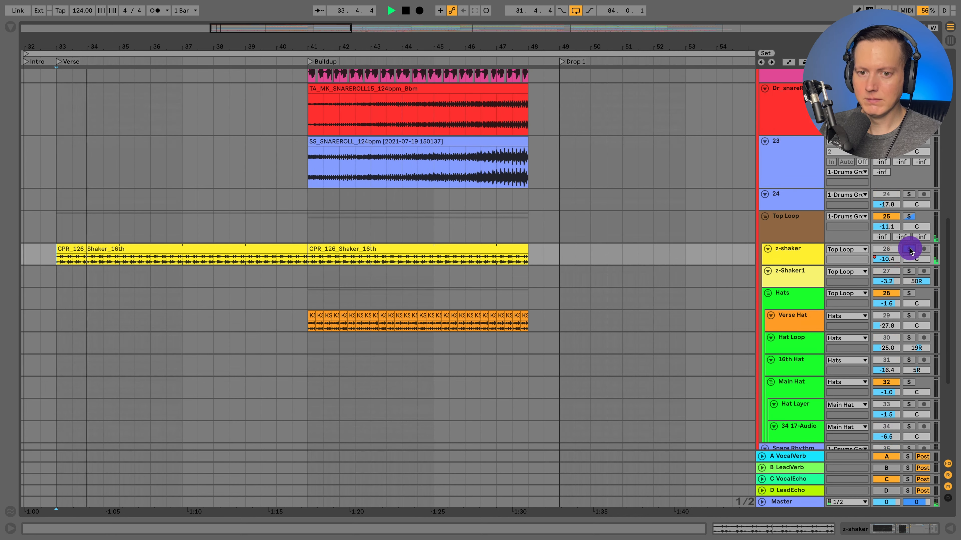
key("space")
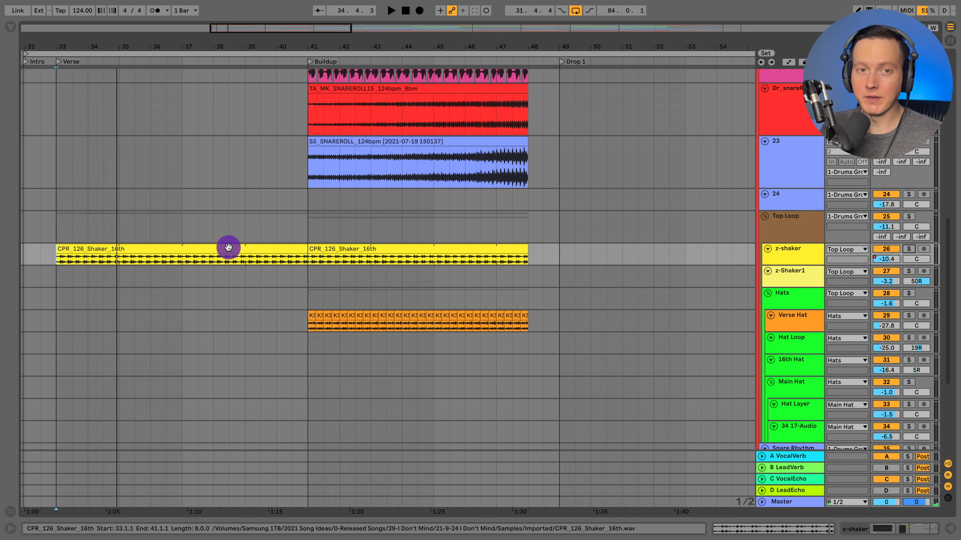
Play the z-shaker loop in the full mix from the start of the Verse at bar 33
key("space")
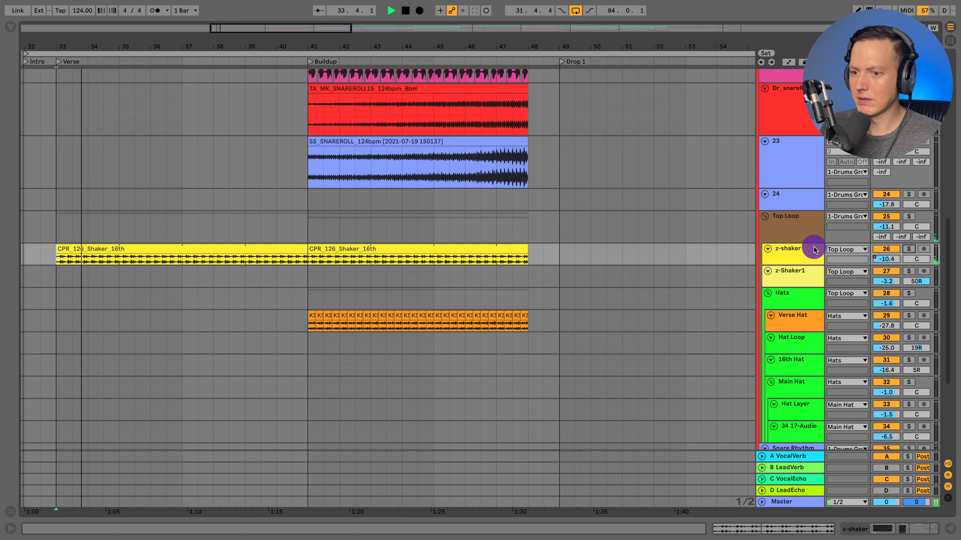
scroll(519, 273, "down", 1)
scroll(518, 275, "down", 1)
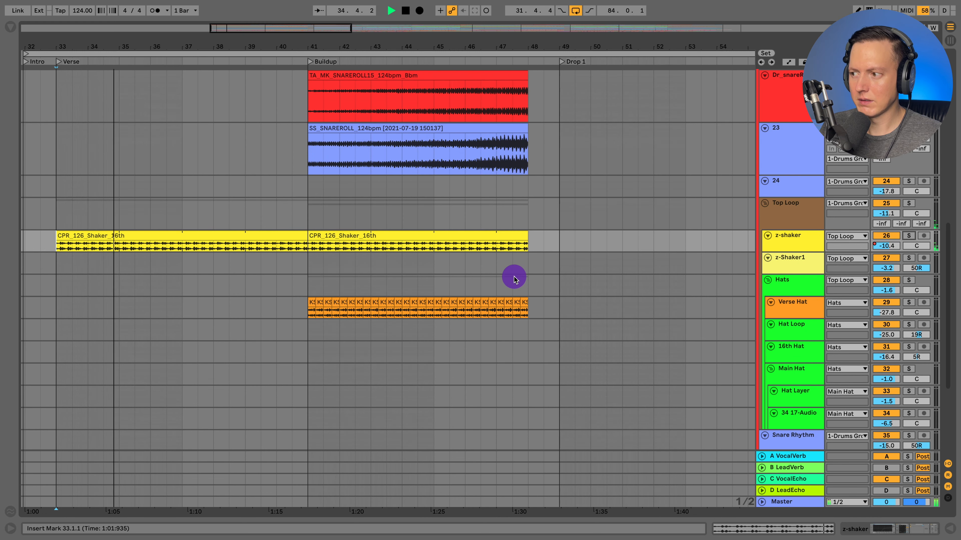
key("space")
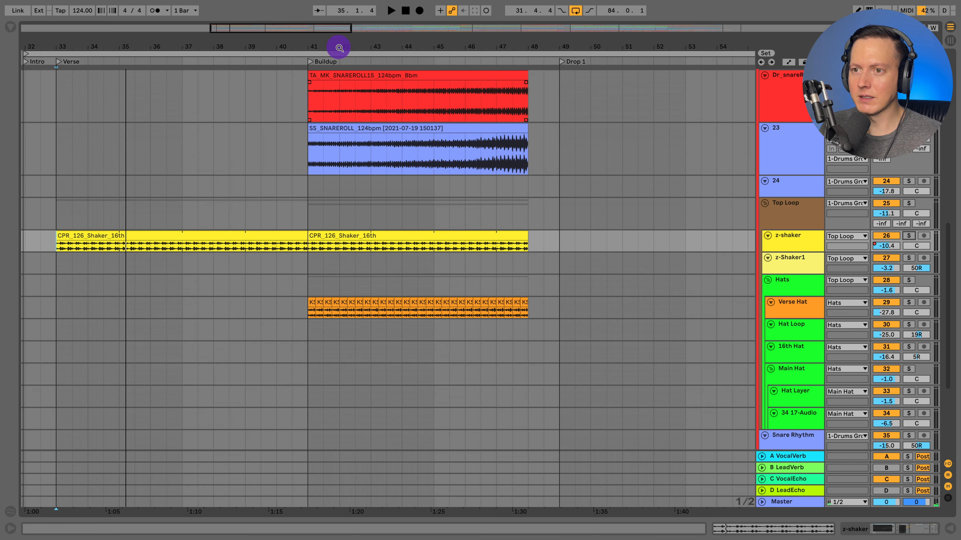
Audition the Verse Hat from the Buildup at bar 41 in solo, then unsolo it and play it in the mix
left_click_drag(340, 47, 337, 39)
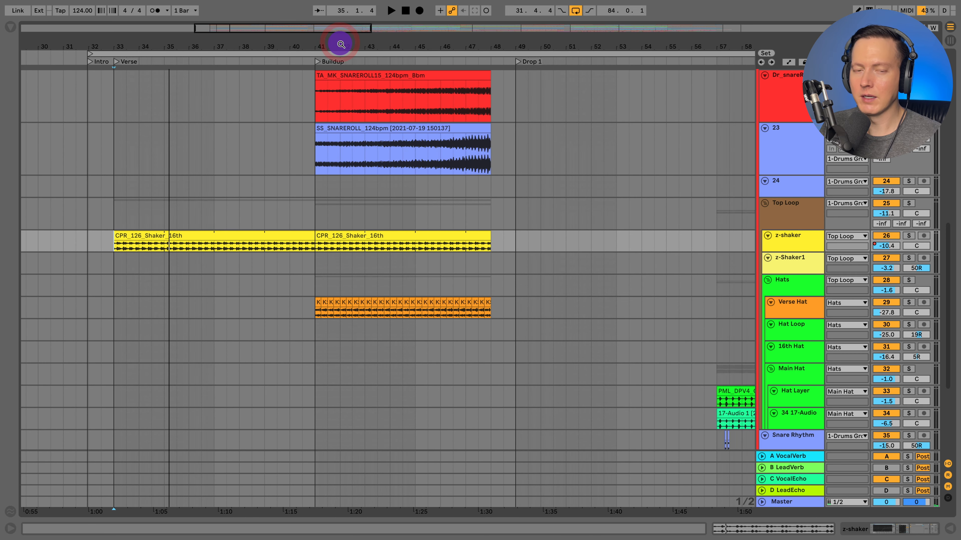
left_click(317, 265)
left_click(909, 302)
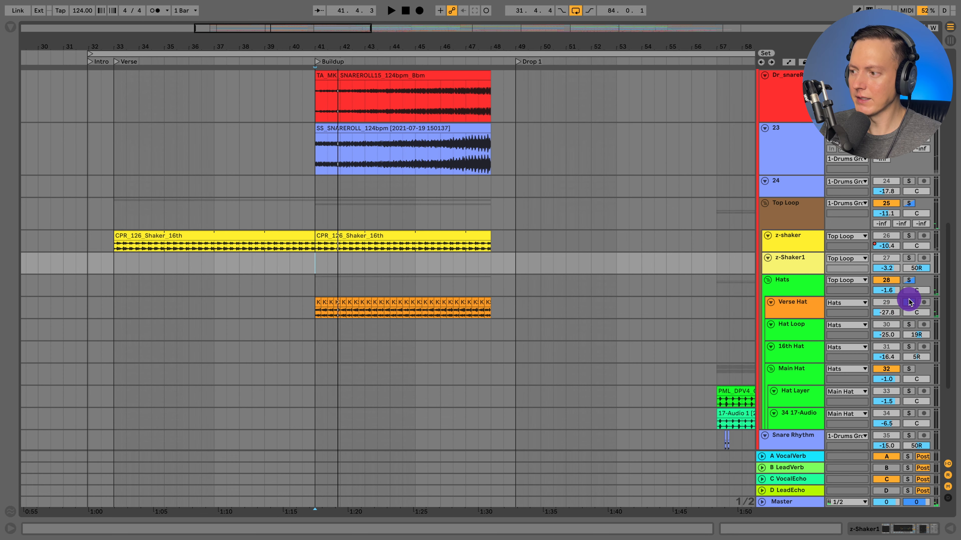
left_click(909, 302)
scroll(583, 229, "down", 6)
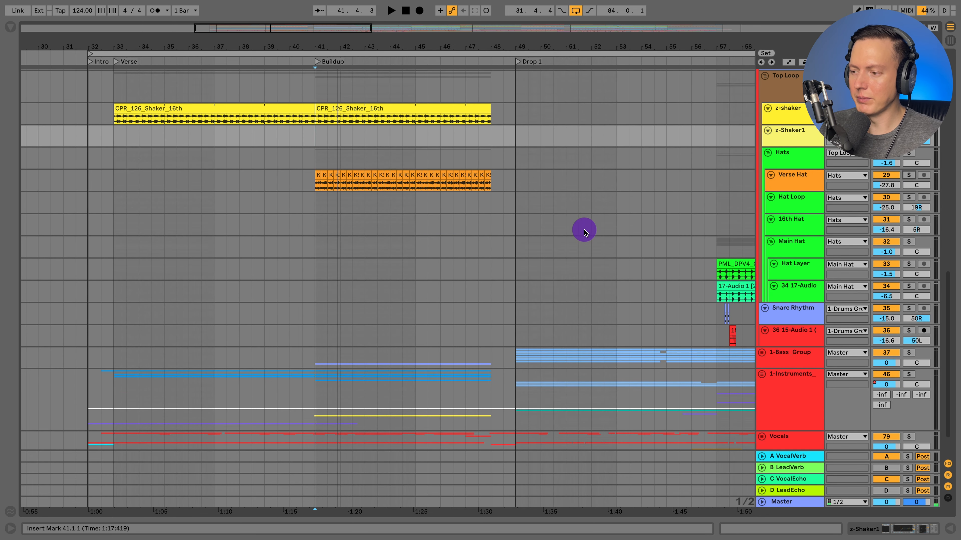
key("space")
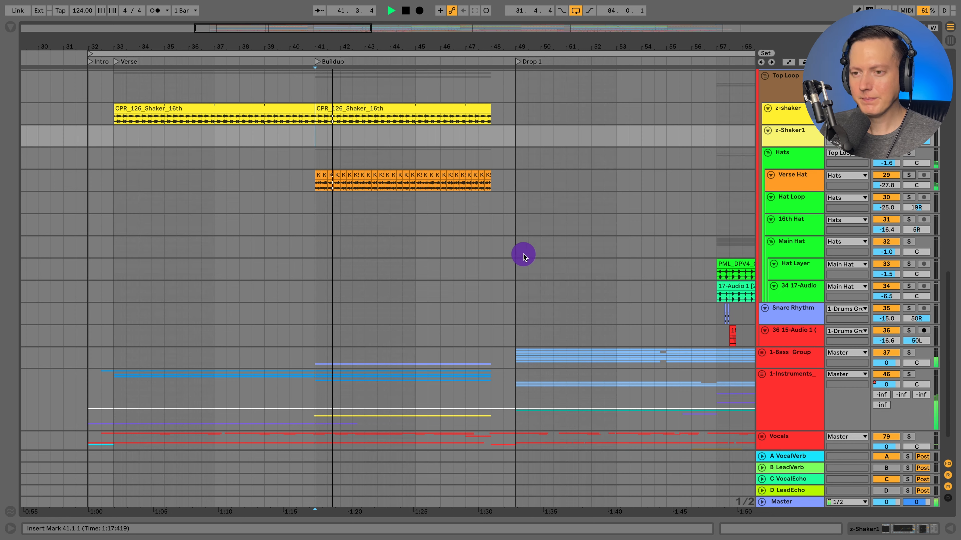
Play the start of Drop 1 from bar 49 and look over the drum tracks used there
scroll(524, 269, "right", 10)
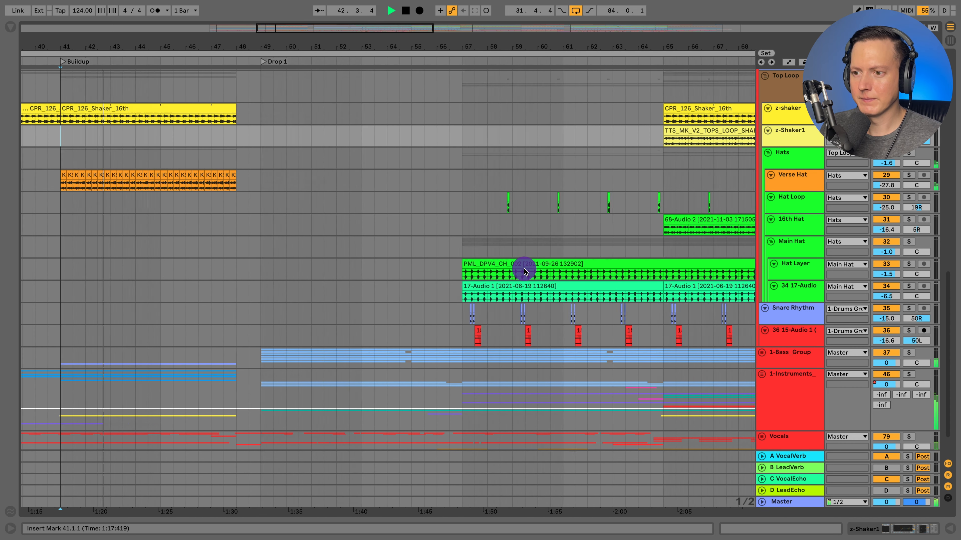
scroll(513, 266, "right", 2)
left_click_drag(450, 40, 450, 23)
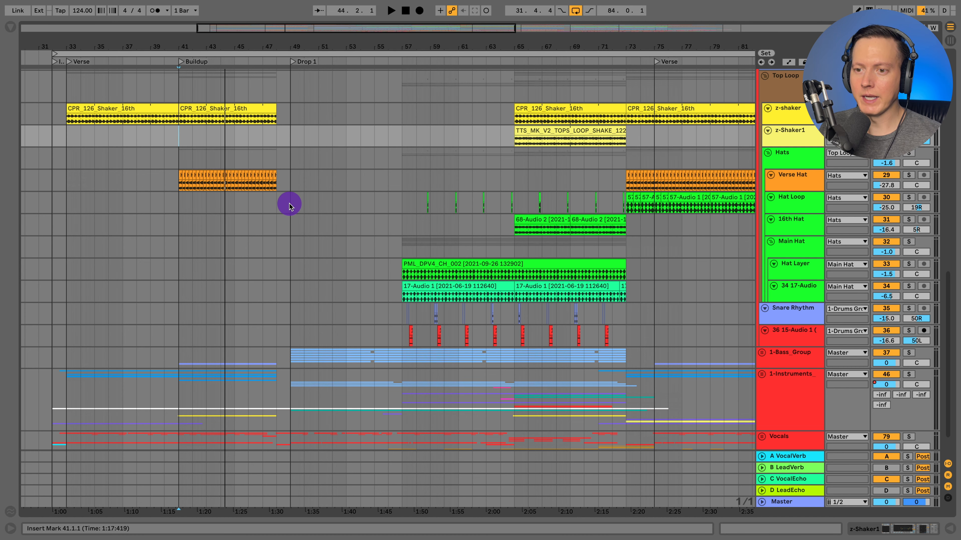
left_click(290, 204)
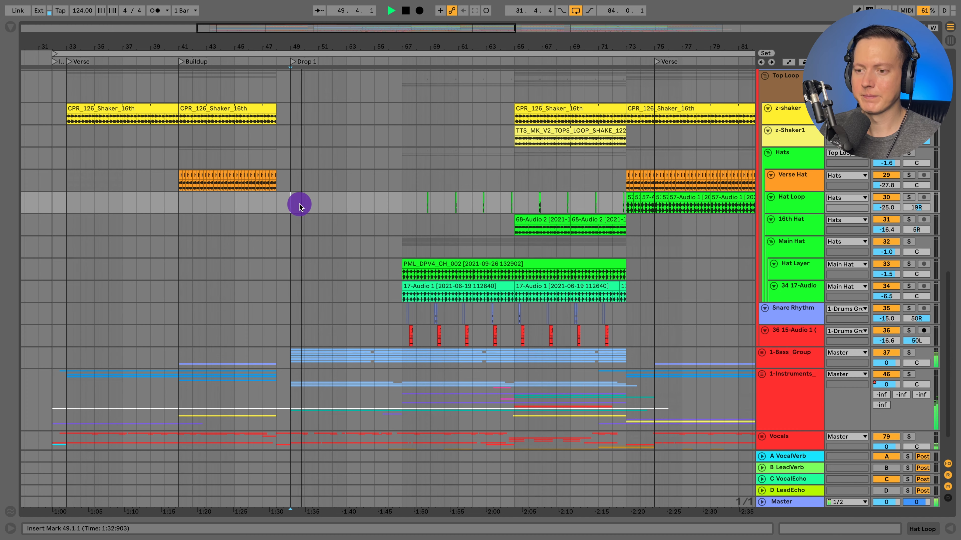
scroll(378, 220, "up", 10)
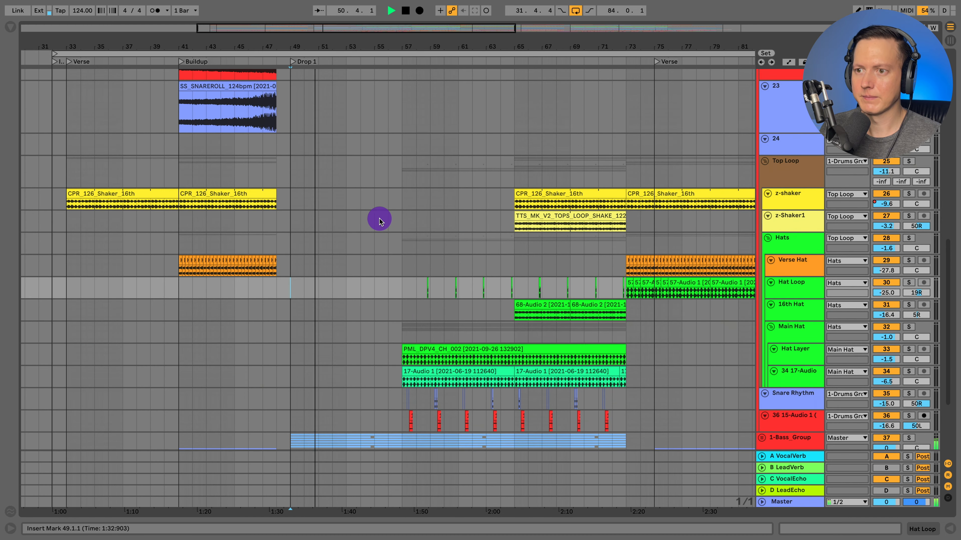
scroll(379, 222, "up", 10)
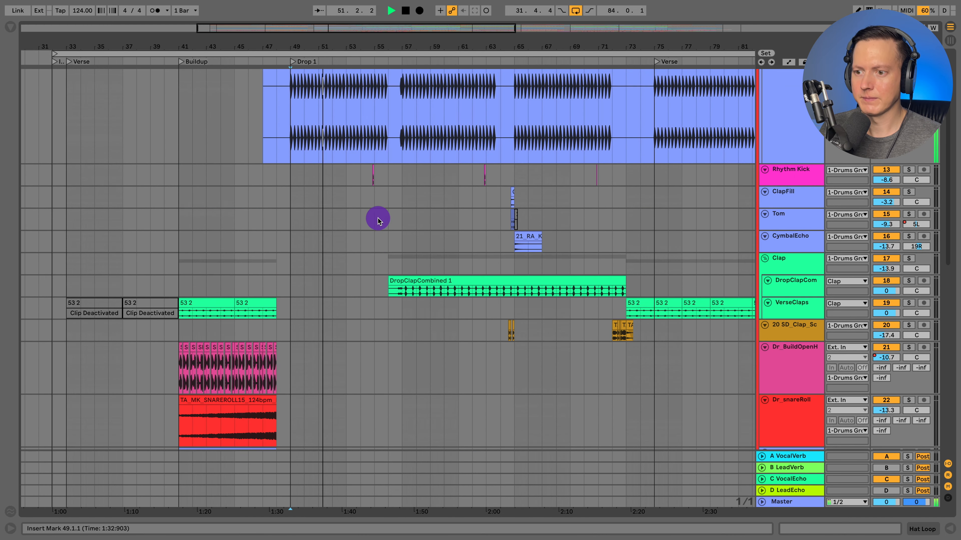
Play the DropClapCombined entry from bar 56 in the mix and follow the hat and percussion layers beneath it
key("space")
left_click(390, 295)
key("space")
scroll(395, 297, "down", 1)
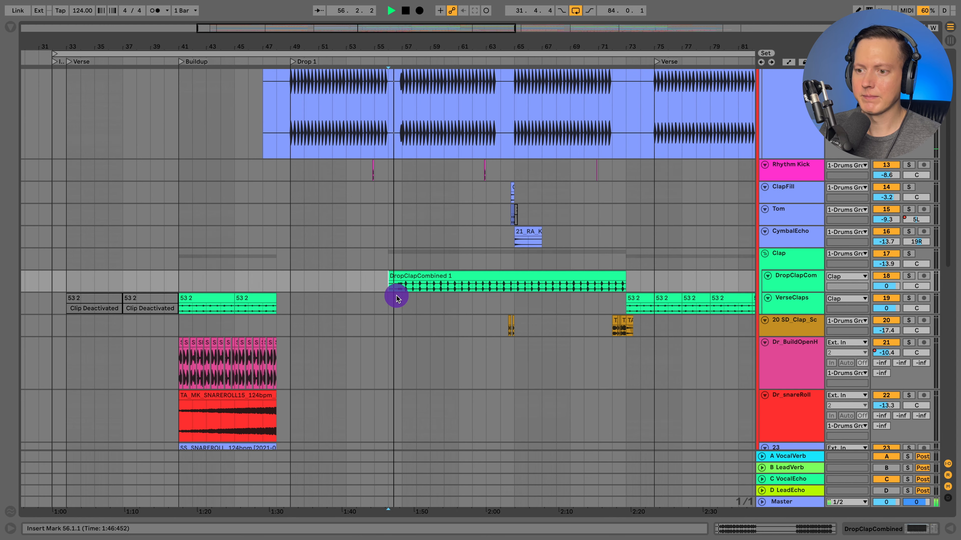
scroll(396, 297, "down", 8)
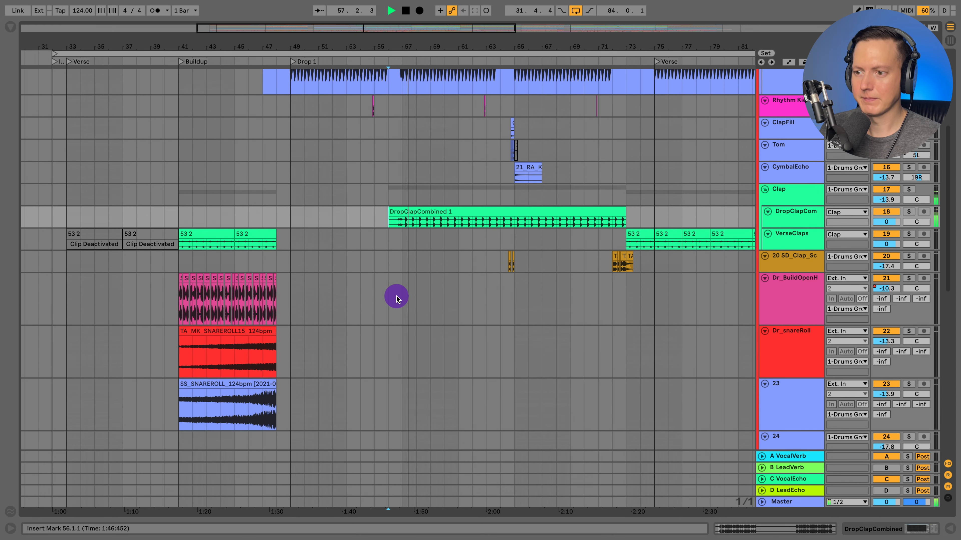
scroll(395, 297, "down", 10)
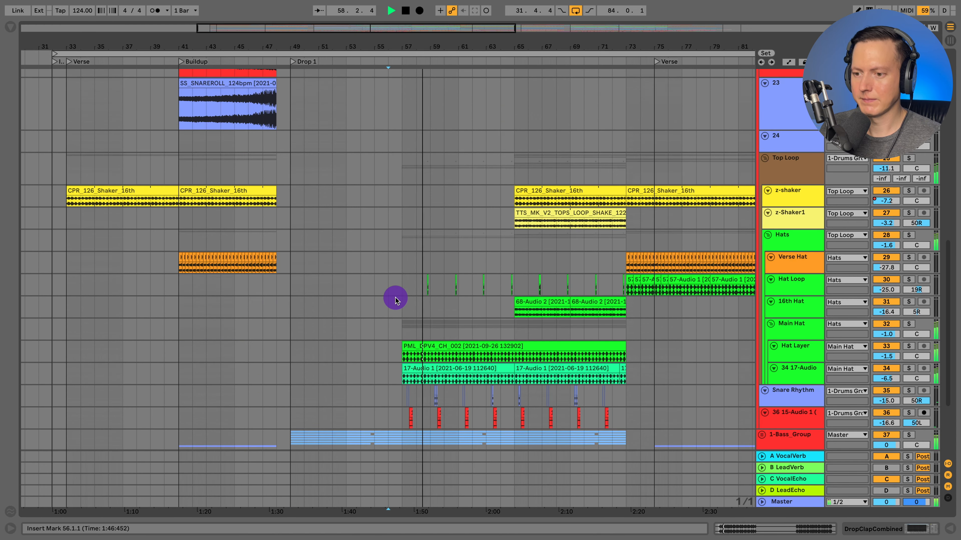
scroll(395, 297, "down", 5)
Try the solo of the Snare Rhythm track, then play its part in the mix from bar 57
left_click(908, 269)
left_click(908, 269)
left_click(402, 276)
key("space")
key("space")
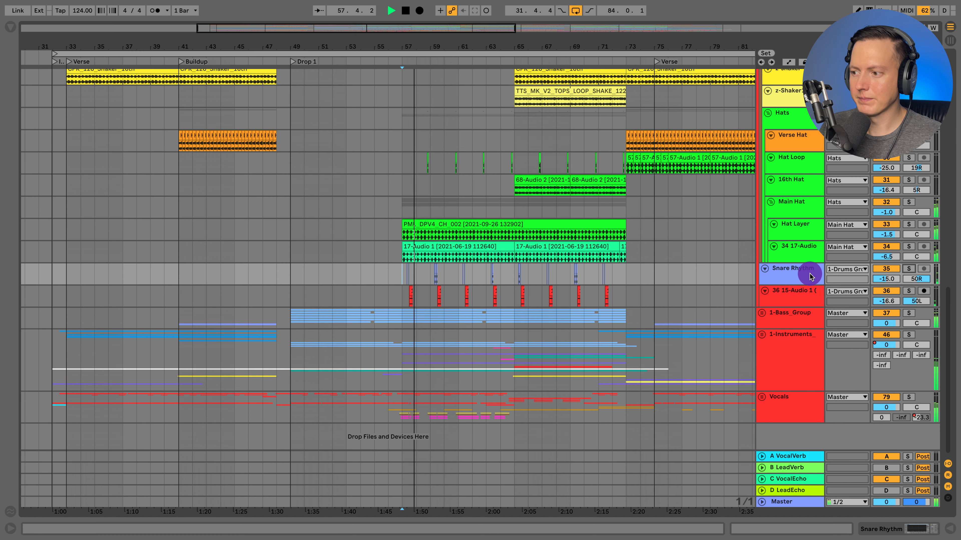
scroll(515, 228, "right", 5)
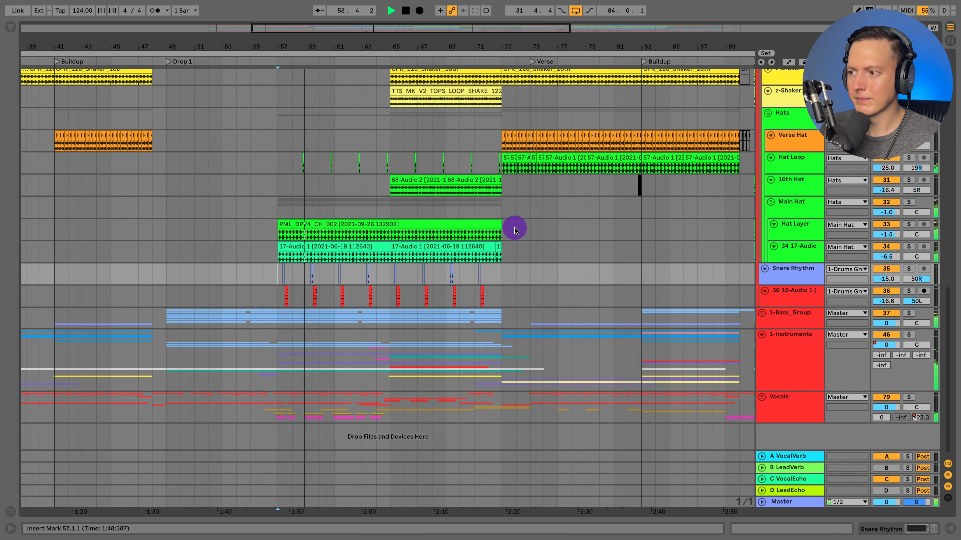
Solo the 16th Hat track to audition its clip from bar 65, then return it to the mix
scroll(376, 192, "up", 4)
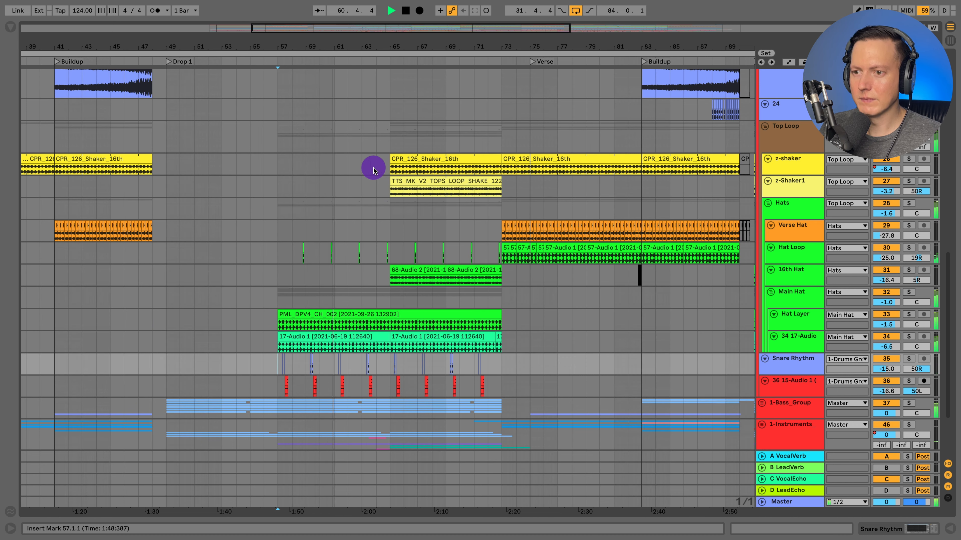
left_click(374, 169)
key("space")
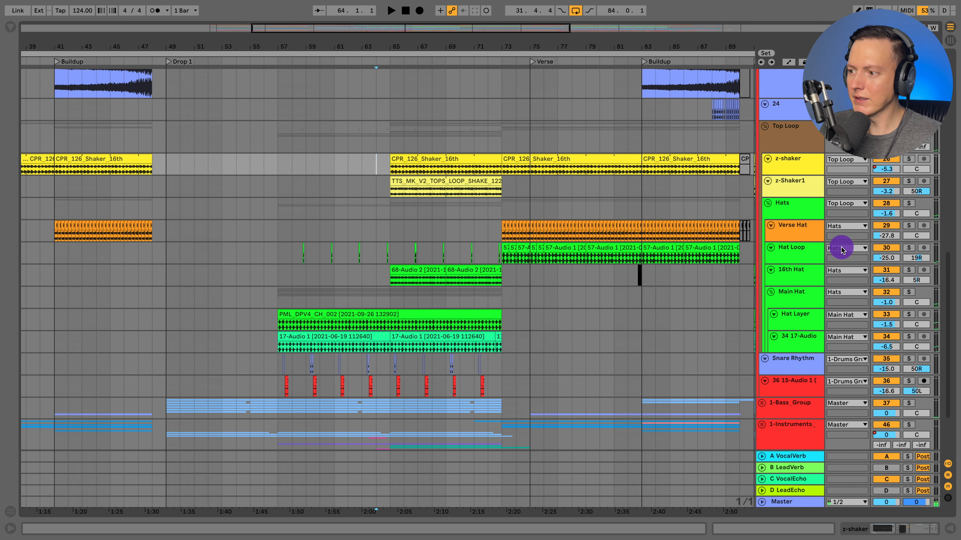
left_click(388, 276)
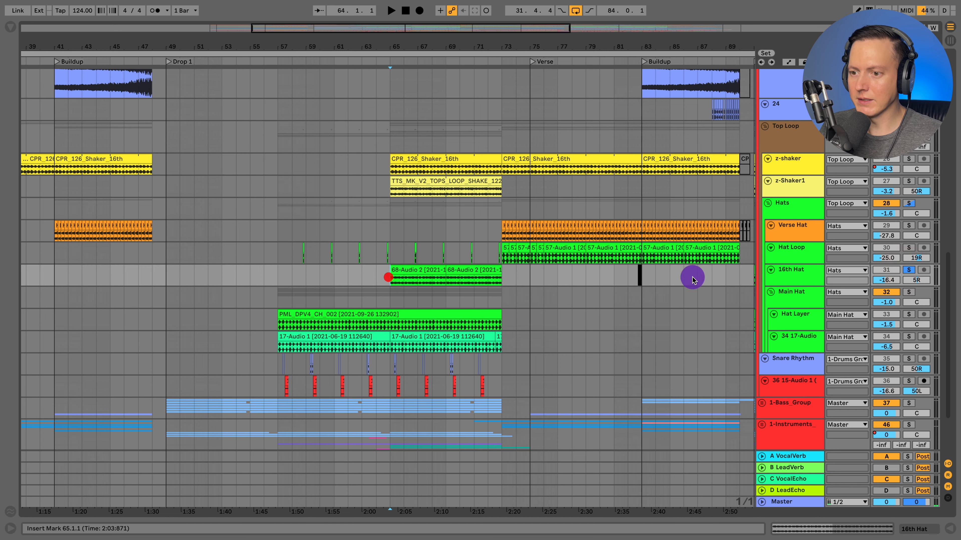
key("space")
left_click(890, 268)
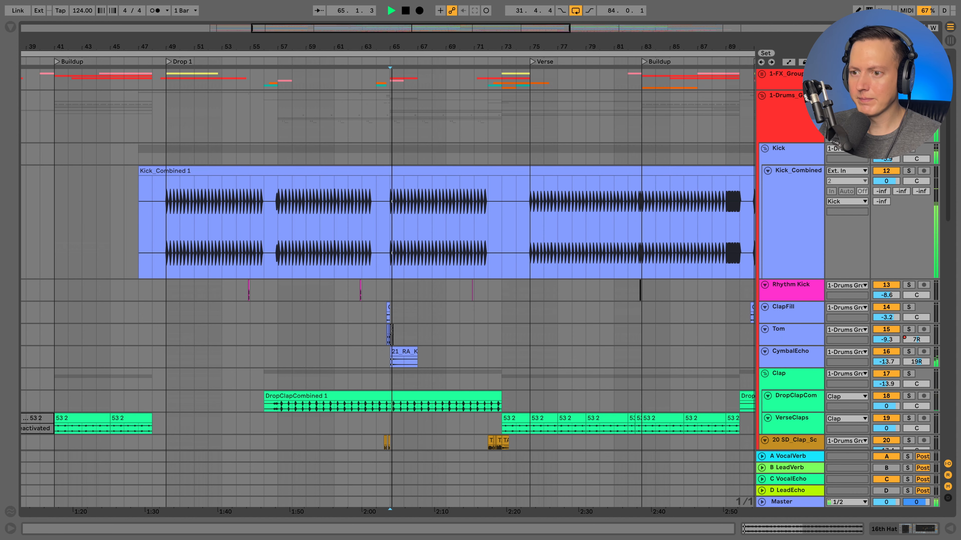
Play the second half of Drop 1 from bar 65 and review the drum layers across the whole arrangement
left_click(362, 113)
left_click_drag(381, 46, 382, 20)
scroll(583, 308, "right", 3)
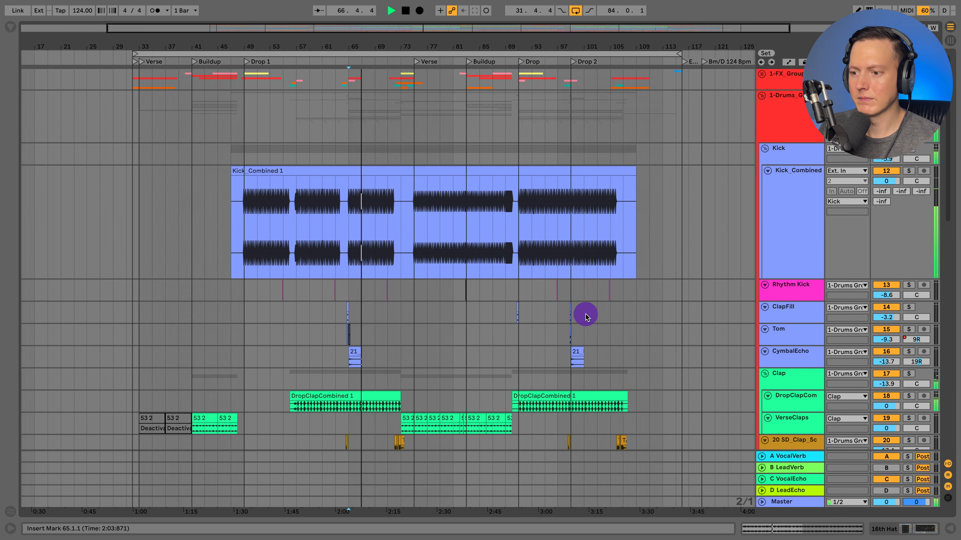
scroll(578, 313, "down", 5)
scroll(577, 318, "down", 5)
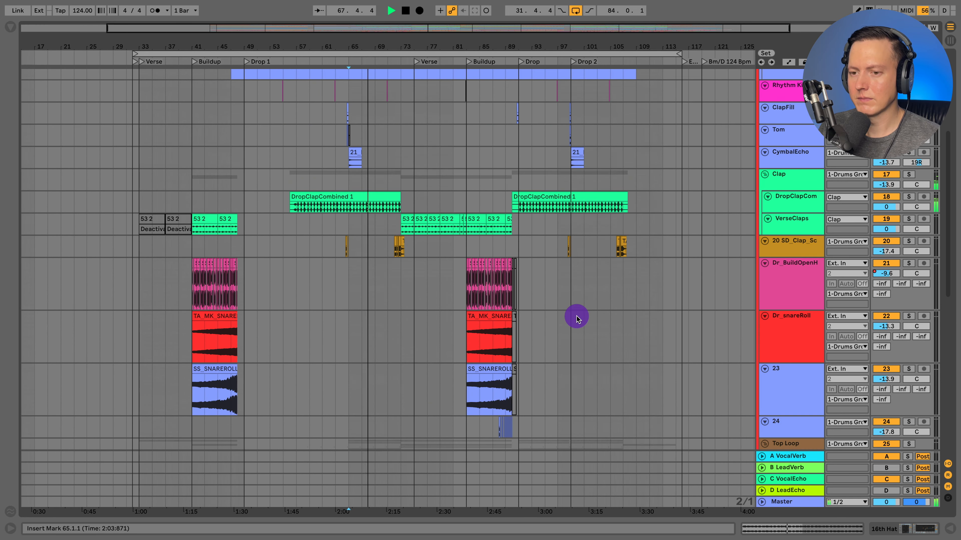
scroll(577, 318, "down", 7)
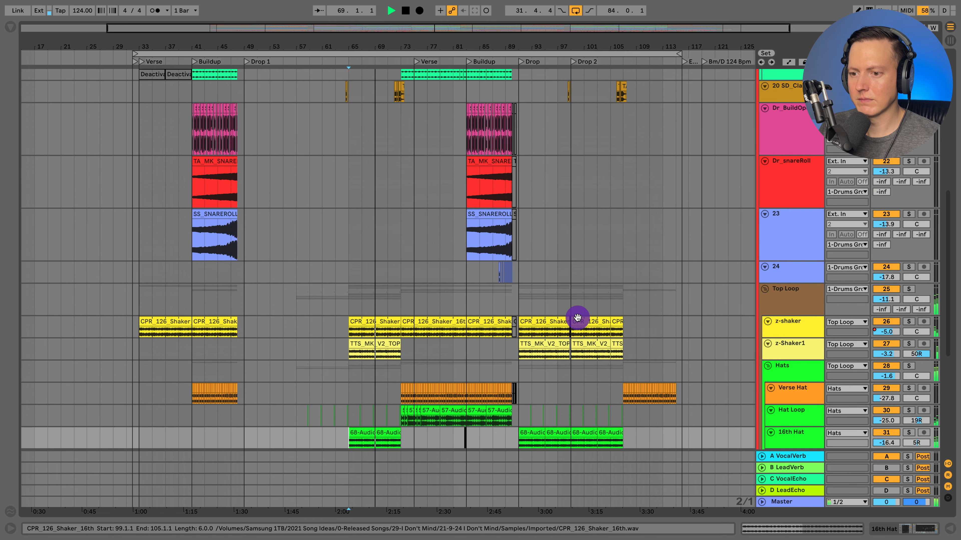
scroll(569, 319, "down", 4)
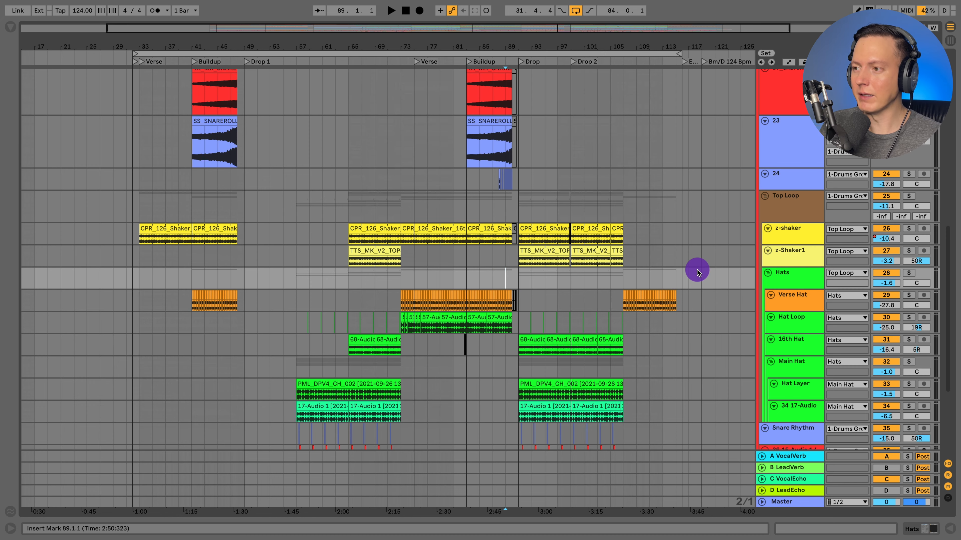
Play from bar 89 into the second Drop and examine the fast kick roll in the Kick_Combined clip
scroll(696, 272, "up", 15)
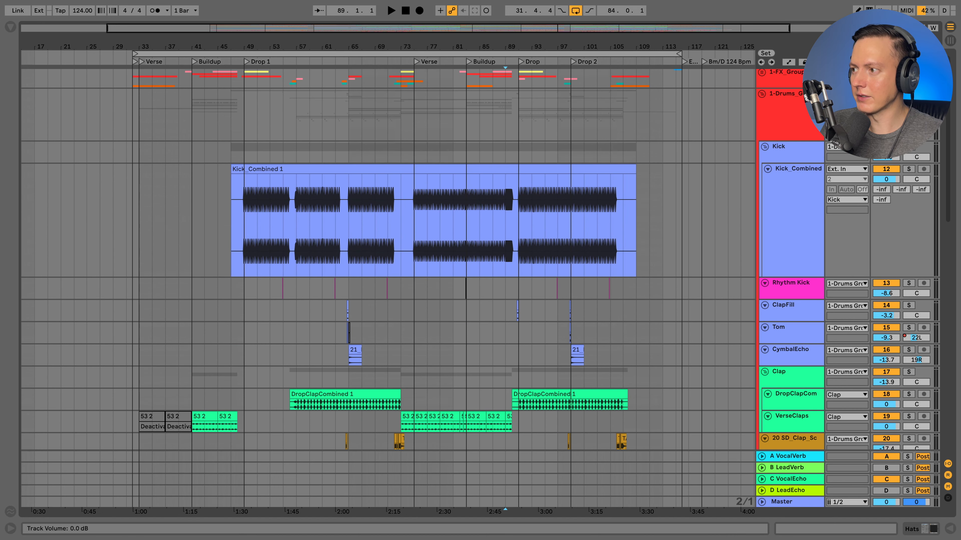
key("space")
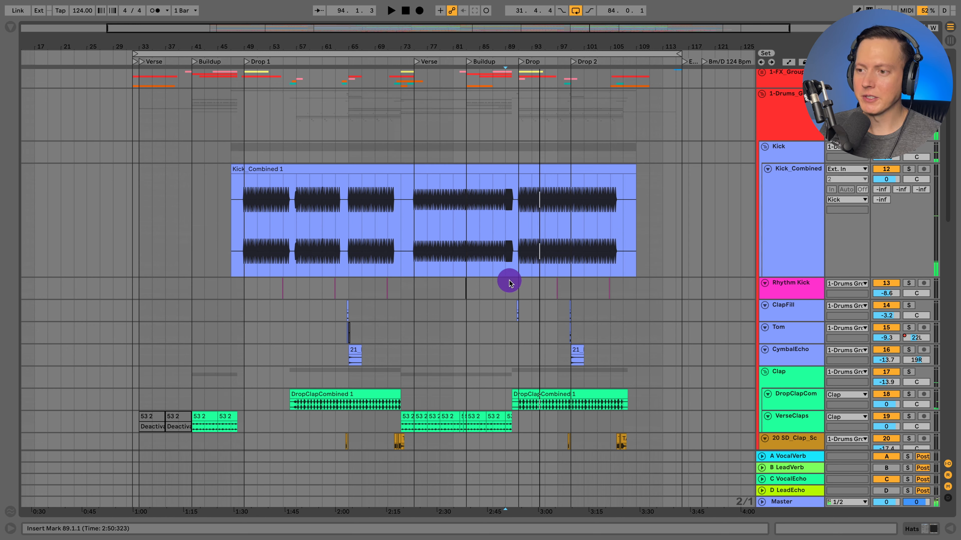
left_click_drag(504, 54, 487, 232)
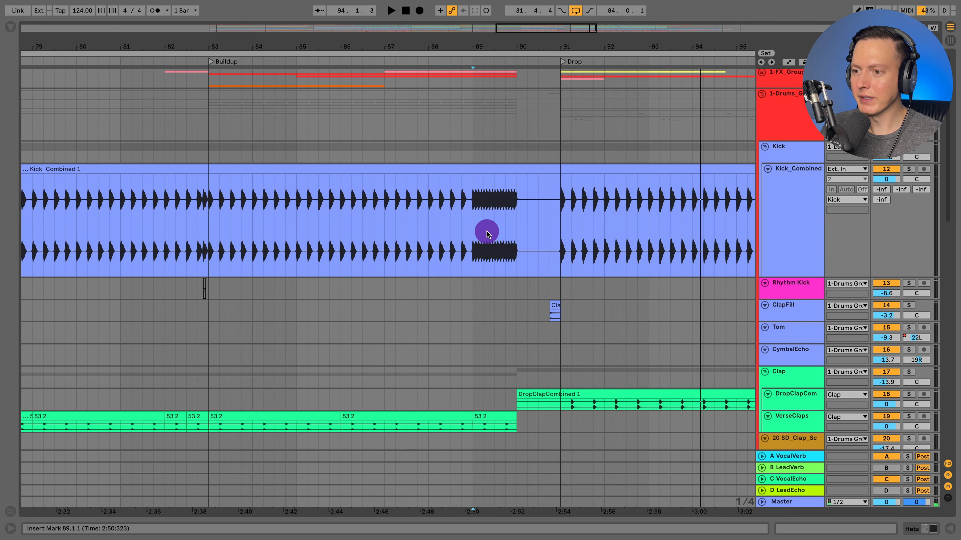
left_click_drag(514, 50, 515, 26)
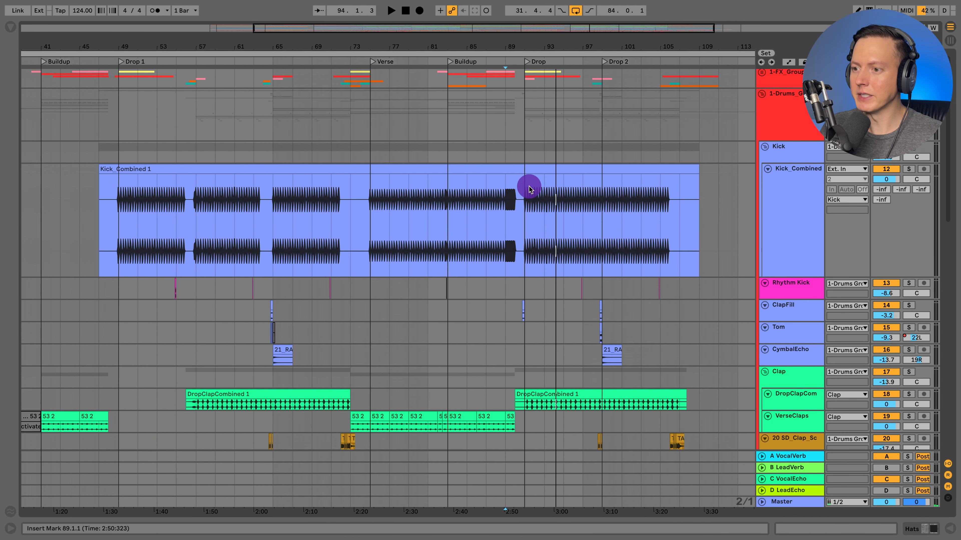
Play Drop 2 from bar 99 and review the shaker, hat and snare rhythm layers through to the song's end
left_click(594, 293)
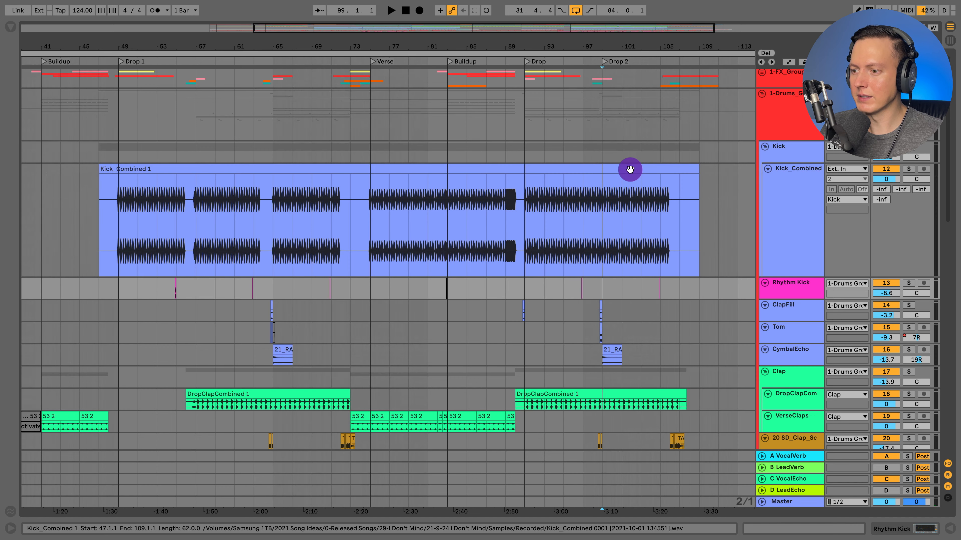
key("space")
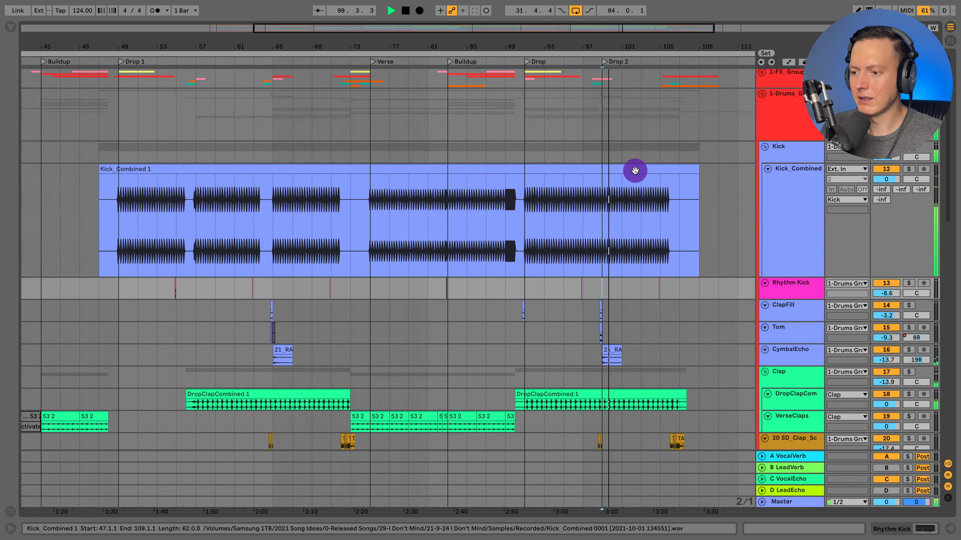
scroll(635, 171, "down", 15)
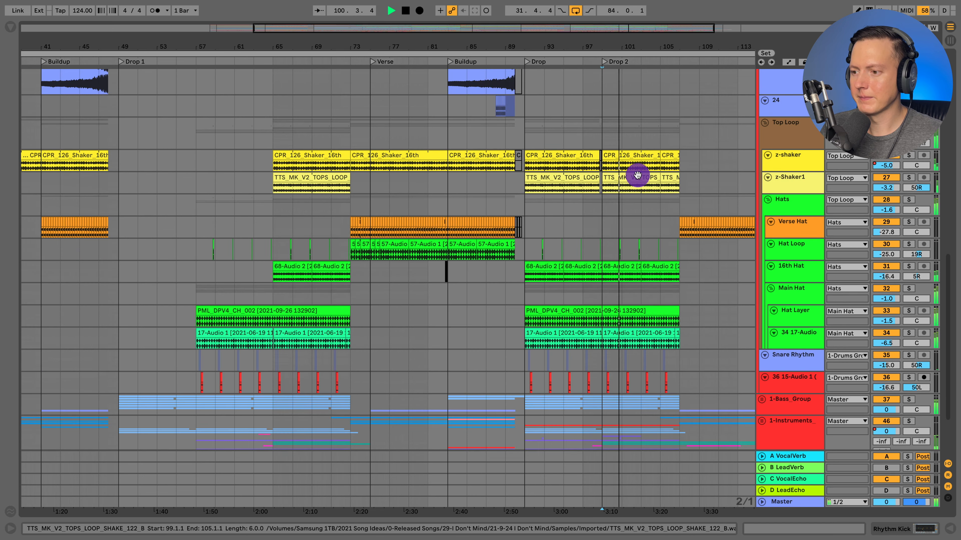
scroll(637, 175, "down", 10)
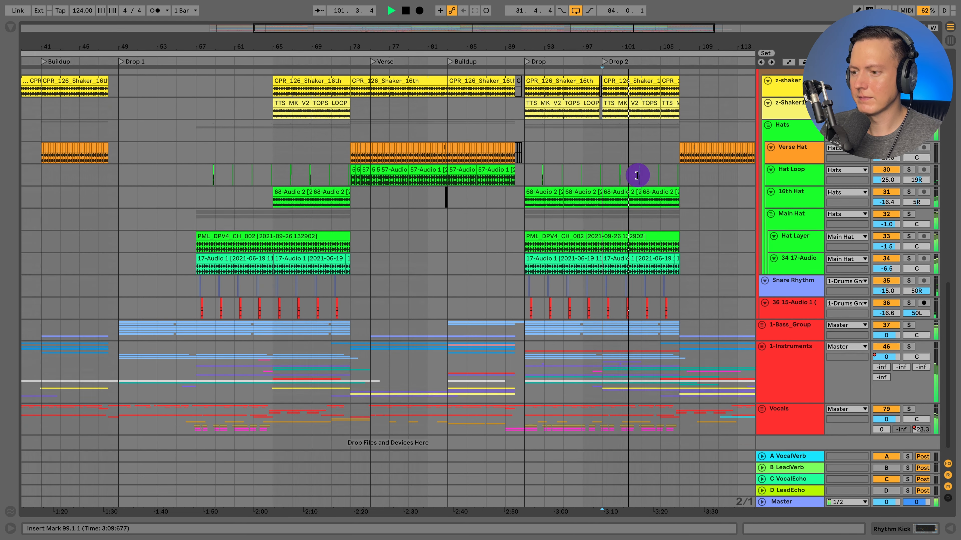
scroll(642, 177, "right", 4)
scroll(643, 176, "up", 3)
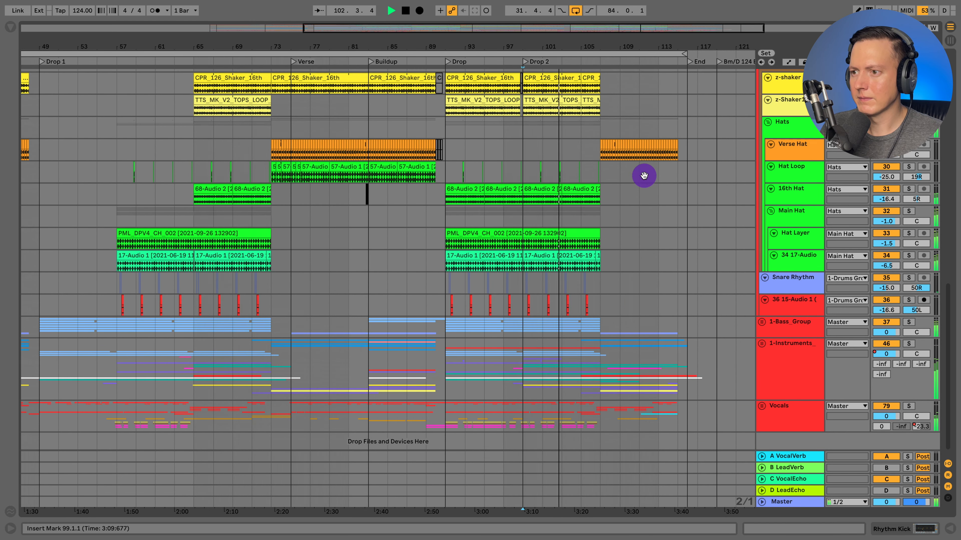
scroll(644, 175, "up", 1)
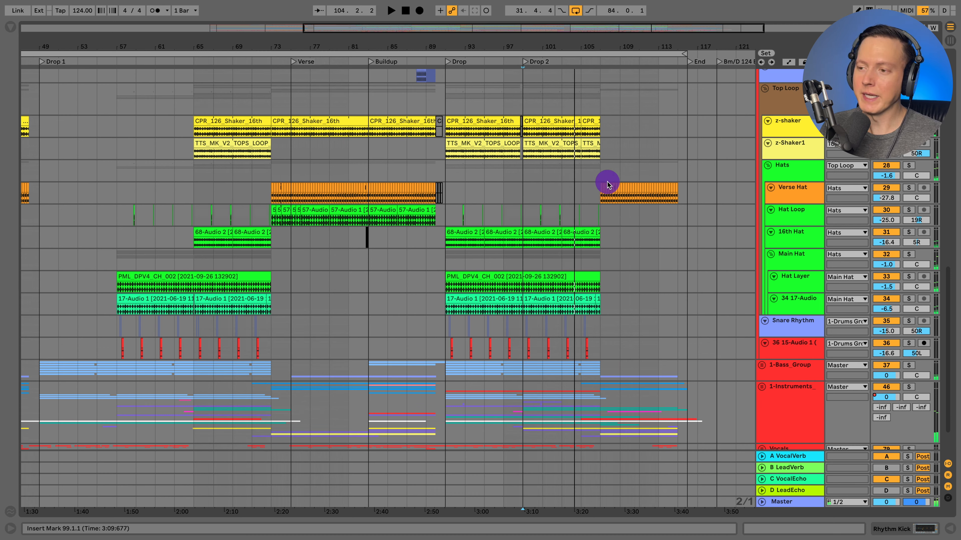
Play the ending from bar 107, where the Verse Hat clip returns, and look over the remaining layers down to the vocals
left_click(599, 196)
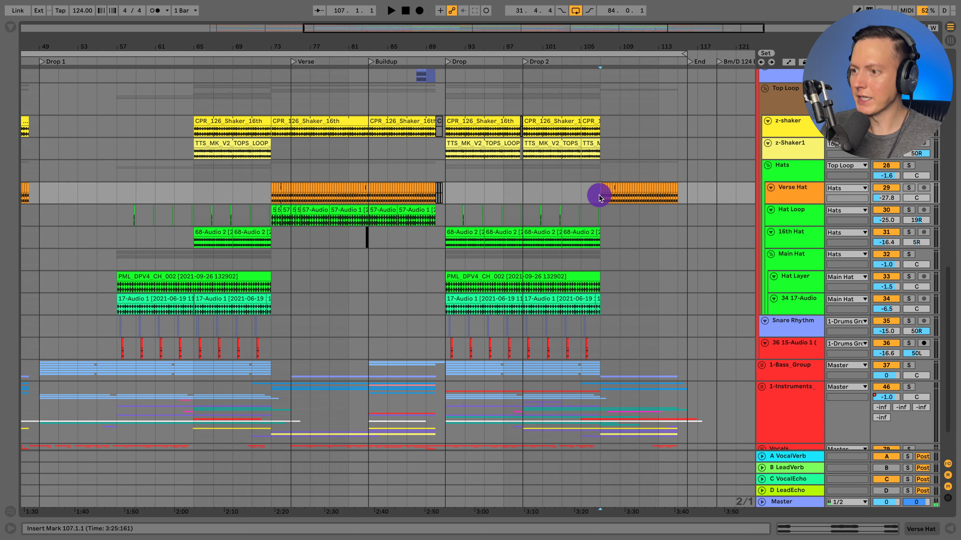
key("space")
scroll(599, 196, "down", 3)
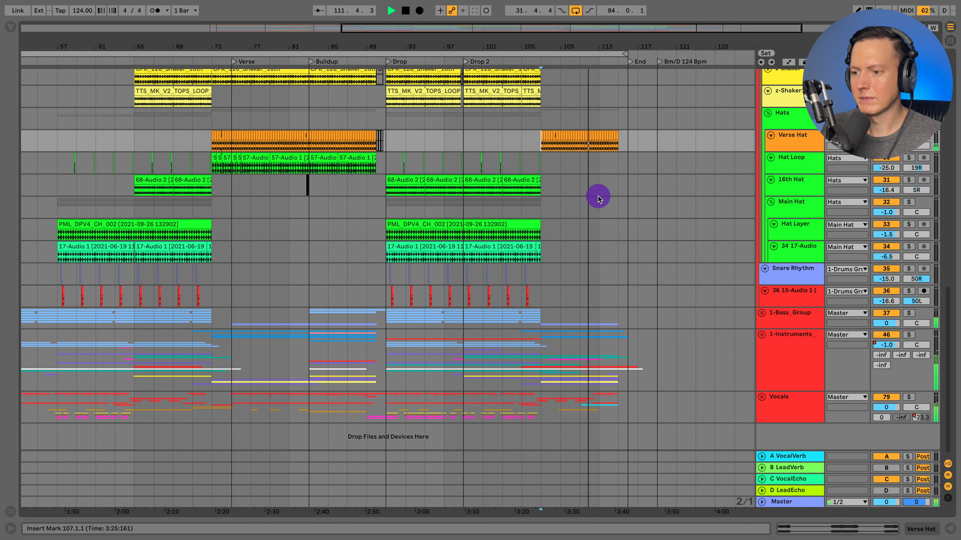
key("space")
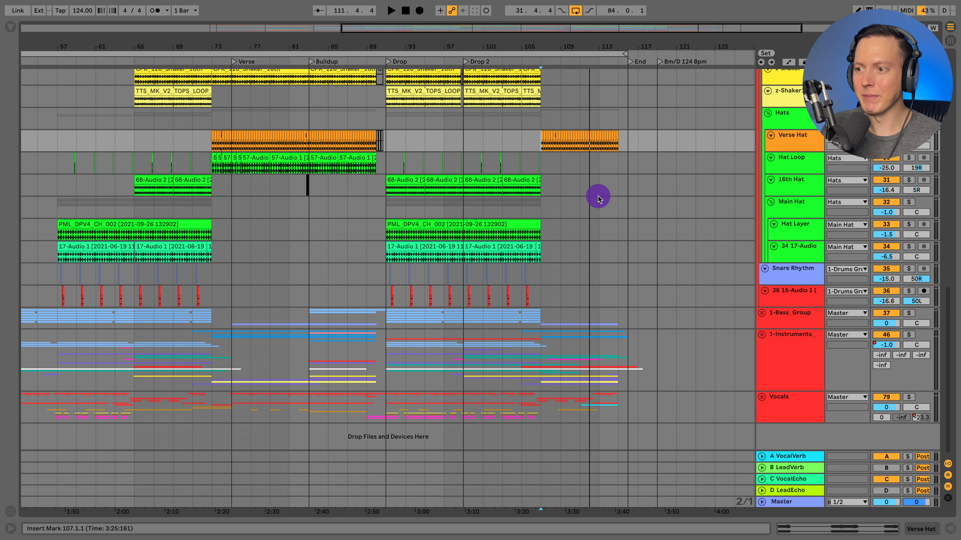
Unfold the Vocals group and solo its first Vocals Timing track to audition the lead vocal from the start of the first Verse
scroll(584, 194, "up", 5)
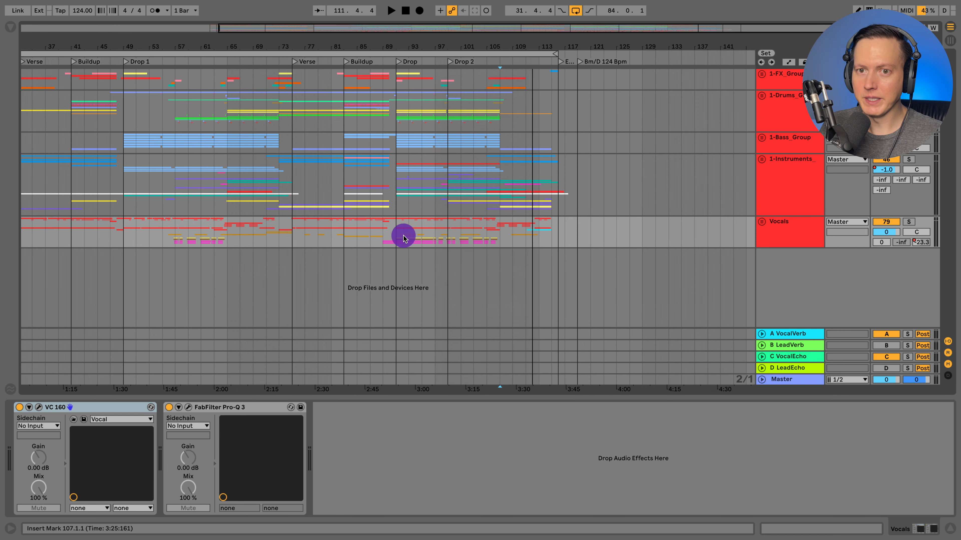
scroll(401, 236, "down", 5)
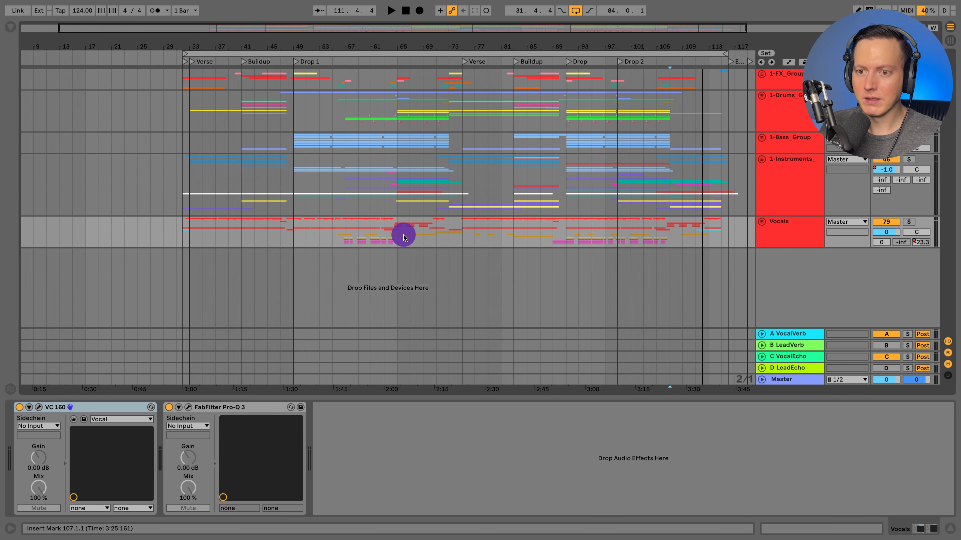
left_click(756, 224)
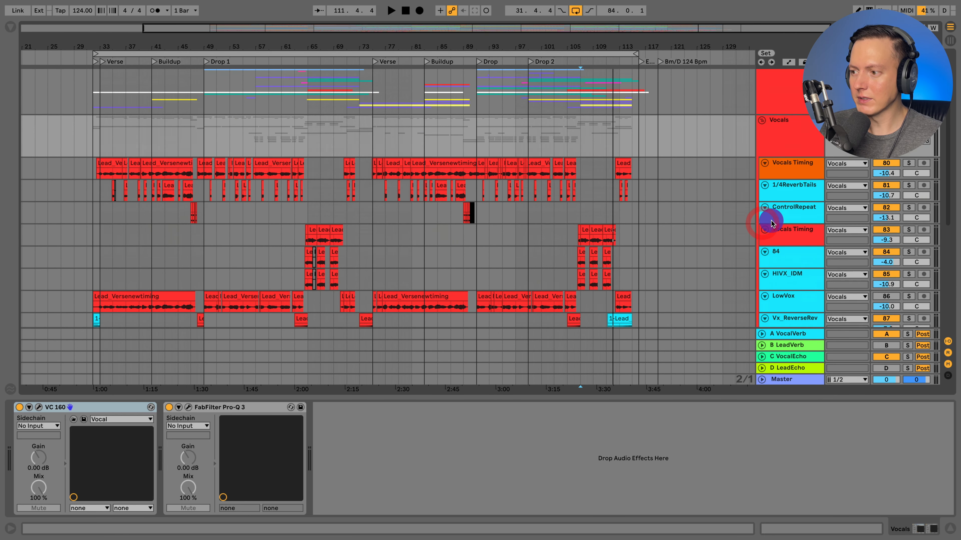
left_click(786, 173)
left_click(908, 171)
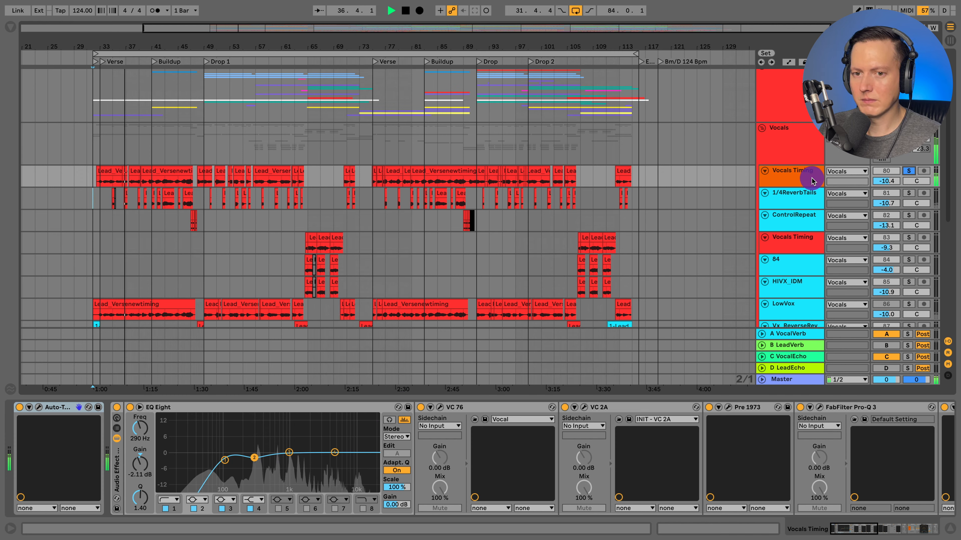
key("space")
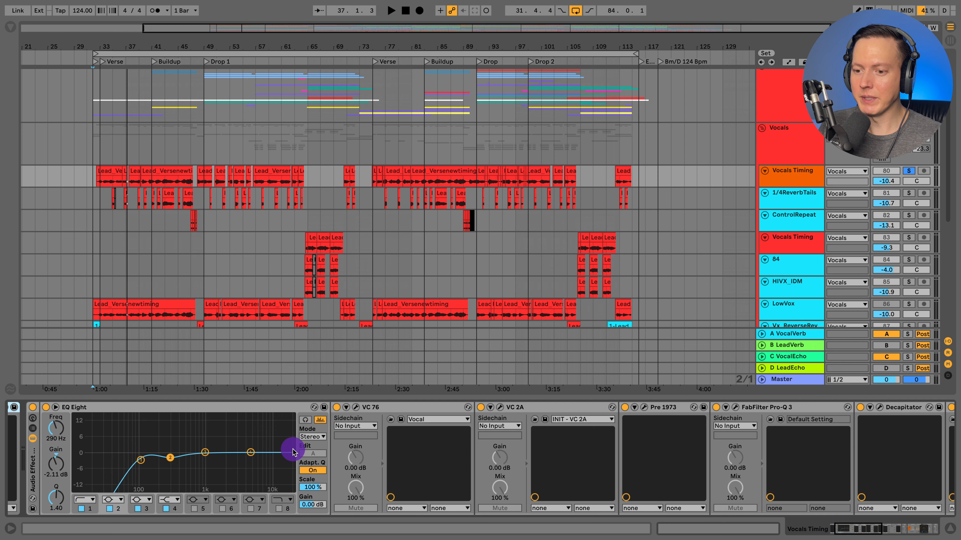
Review the lead vocal's EQ and compressor chain and inspect the Pre 1973 preamp's settings in its plug-in window
scroll(291, 447, "right", 6)
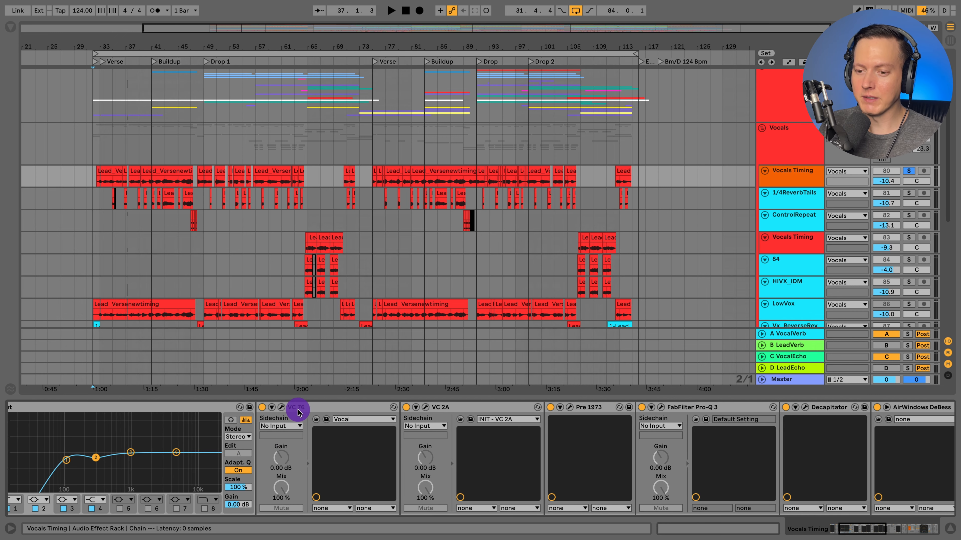
scroll(297, 411, "right", 3)
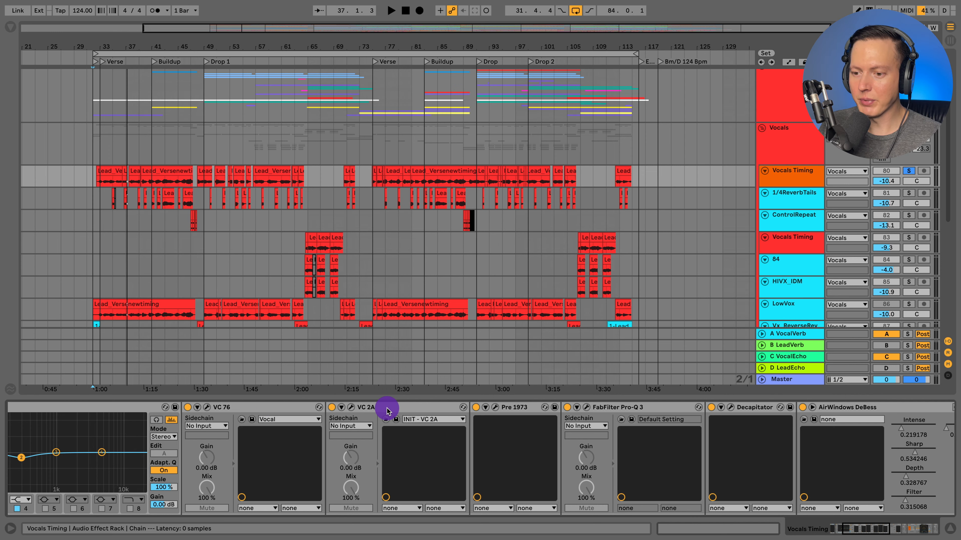
scroll(340, 411, "right", 1)
scroll(340, 410, "right", 3)
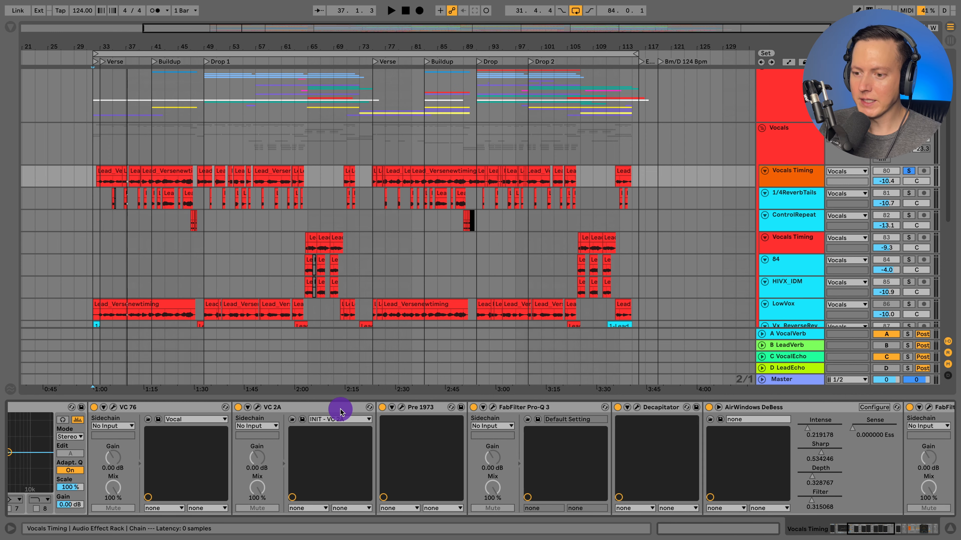
left_click(357, 408)
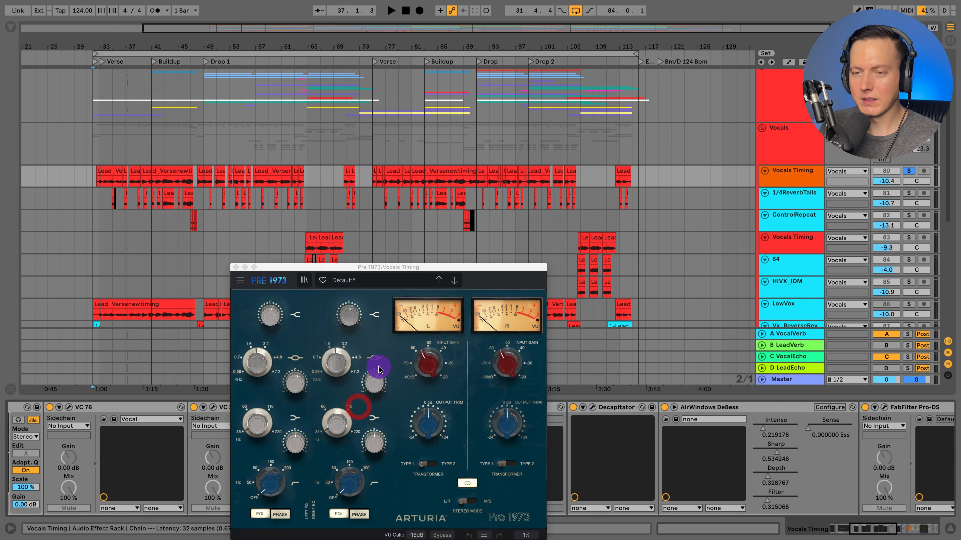
left_click_drag(365, 266, 359, 93)
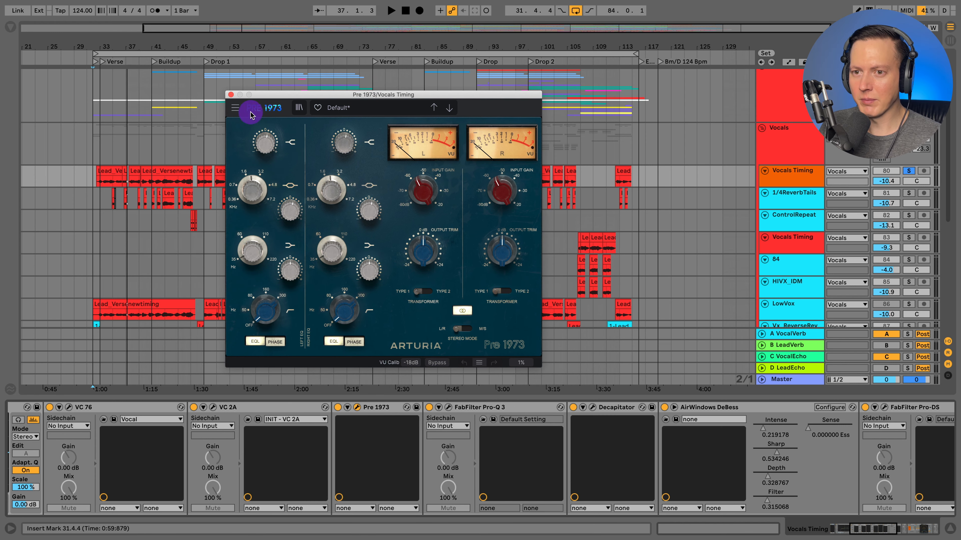
left_click(230, 95)
Inspect ValhallaVintageVerb in the effect rack's Short reverb chain and FabFilter Pro-R in its HallReverb chain
scroll(450, 454, "right", 10)
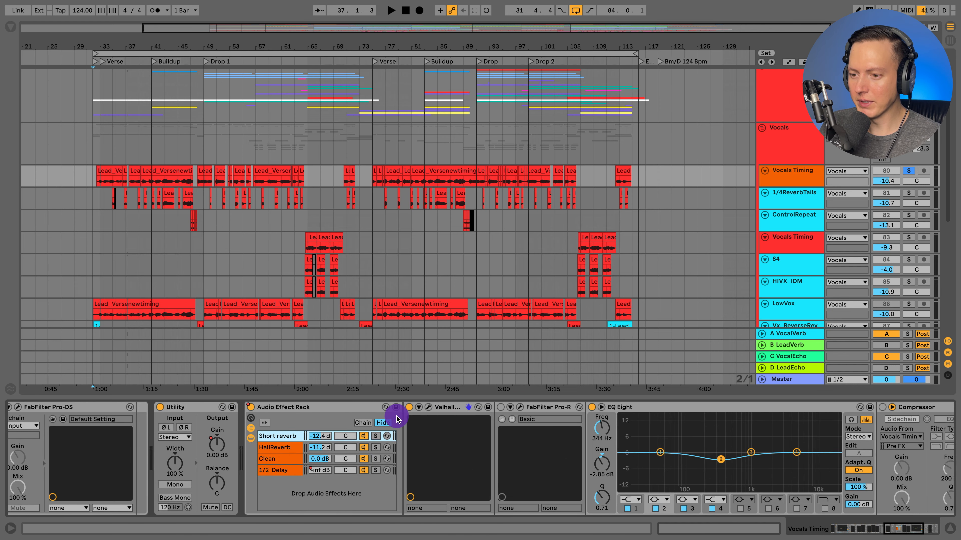
left_click(429, 407)
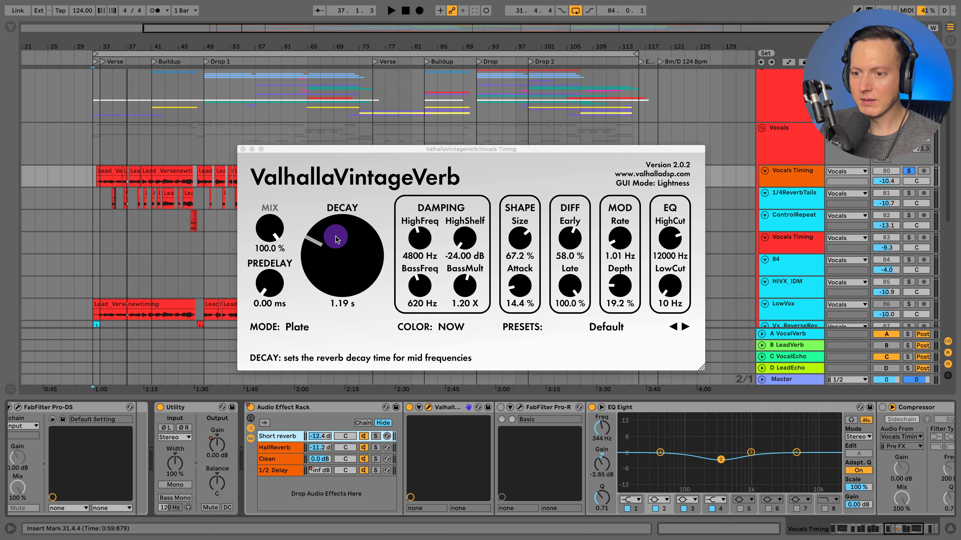
left_click(243, 150)
left_click(281, 448)
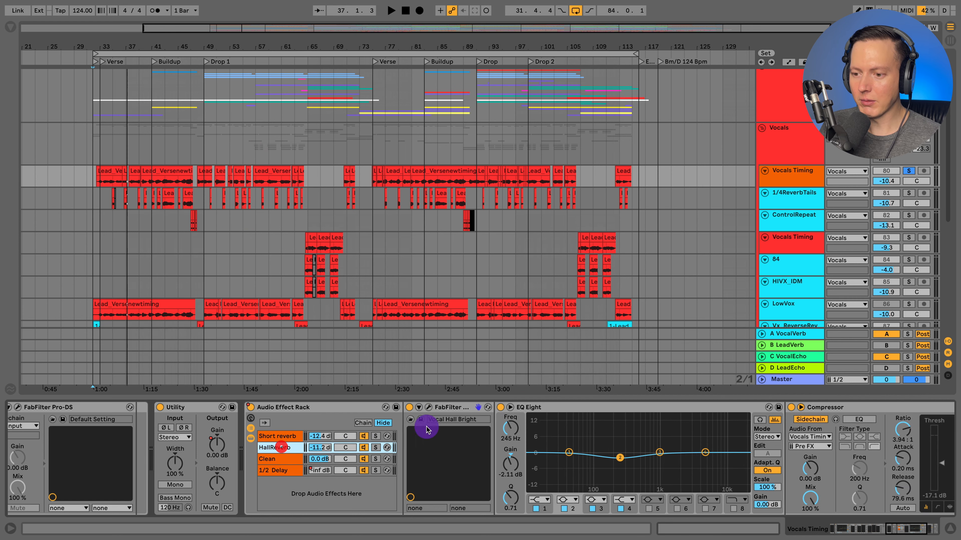
left_click(429, 408)
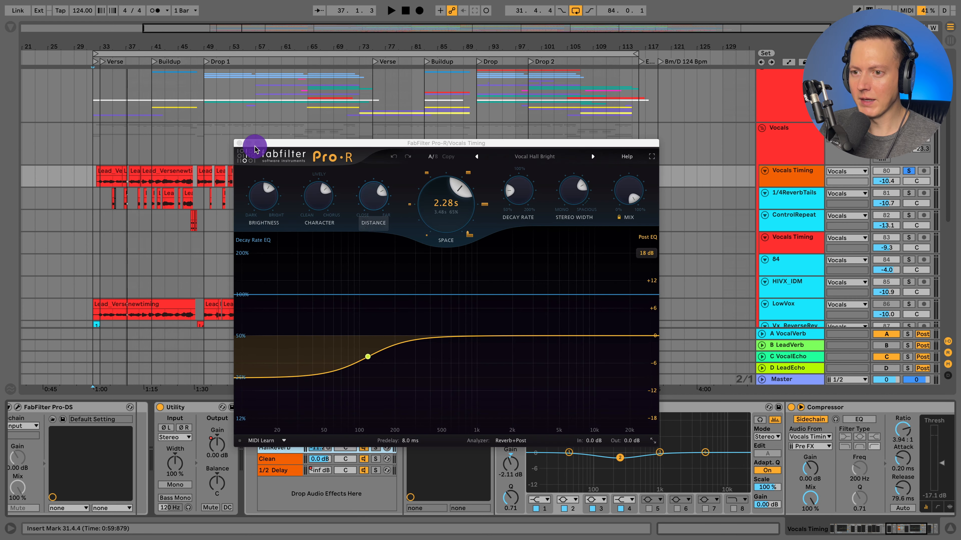
left_click(240, 143)
Check the Clean and 1/2 Delay chains, and show the delay's Chain Volume automation on an enlarged Vocals Timing track
left_click(280, 460)
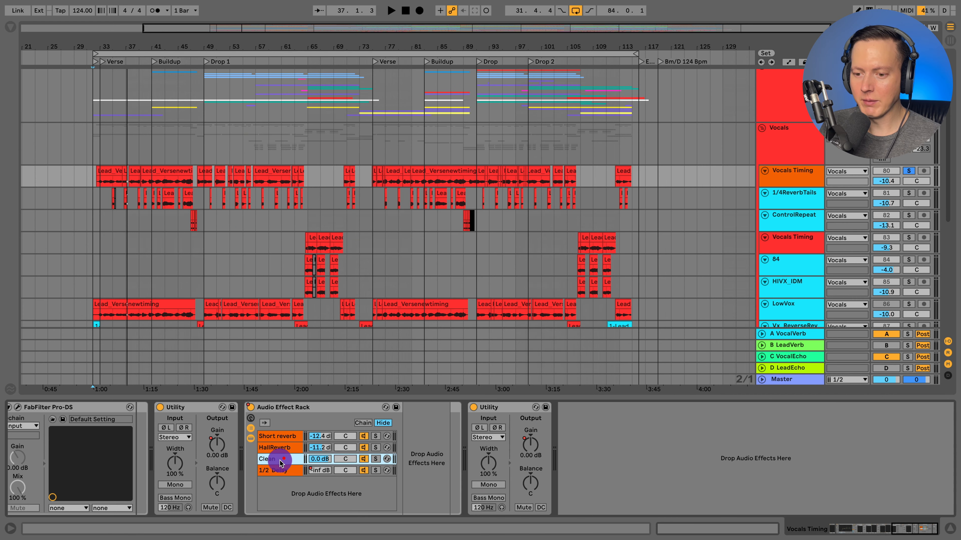
left_click(276, 470)
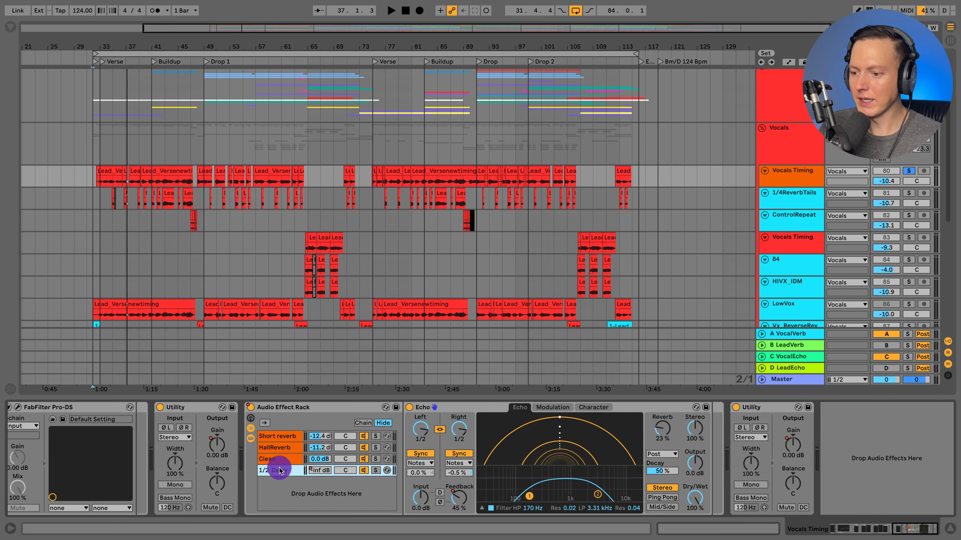
key("a")
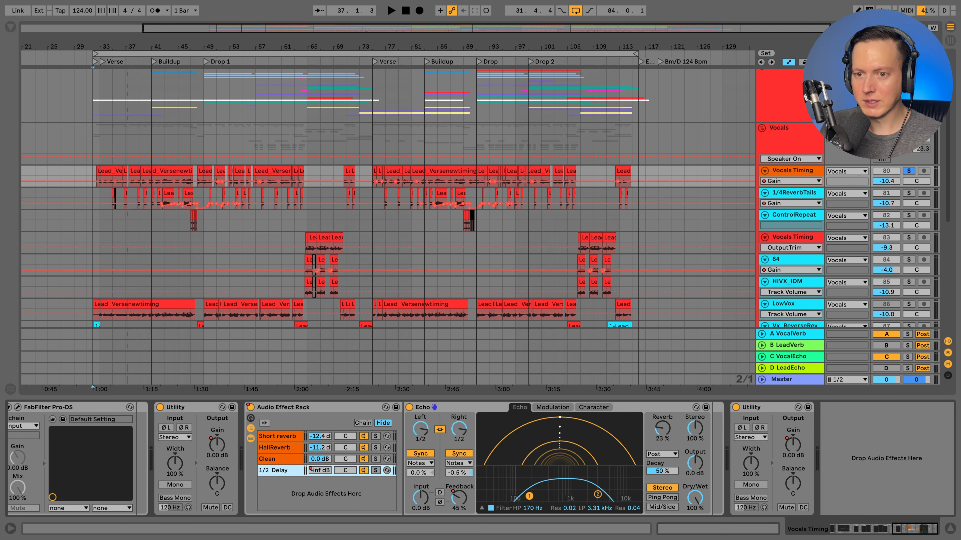
left_click(320, 469)
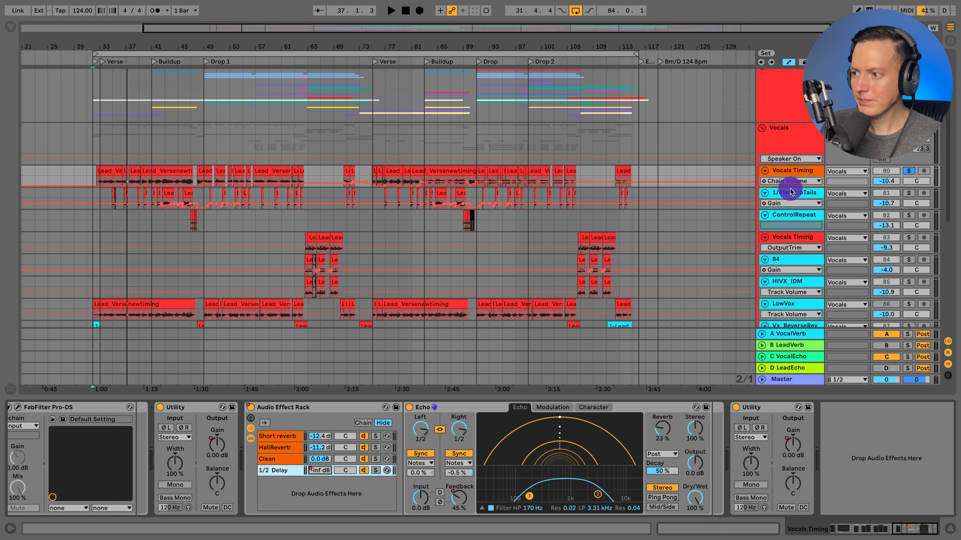
left_click_drag(791, 188, 777, 321)
scroll(382, 261, "down", 2)
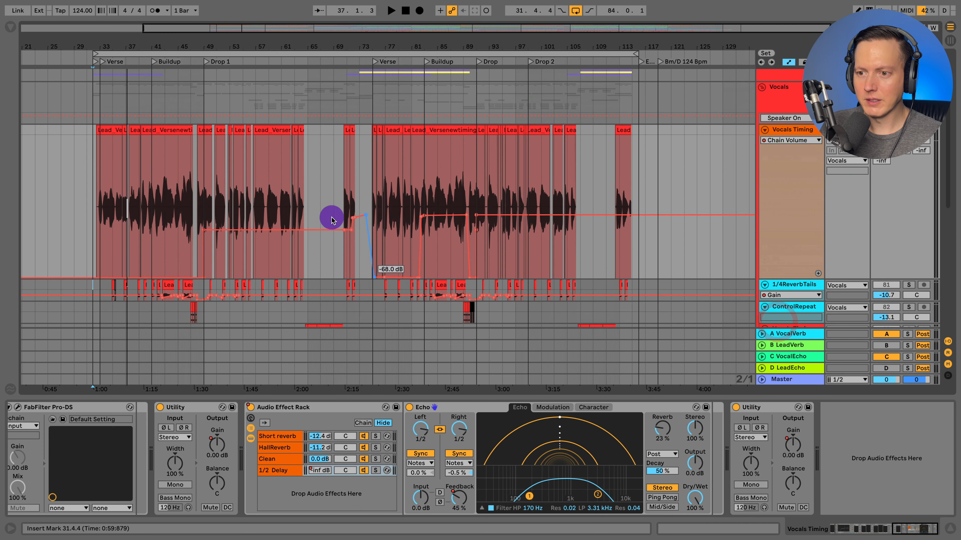
scroll(326, 205, "down", 2)
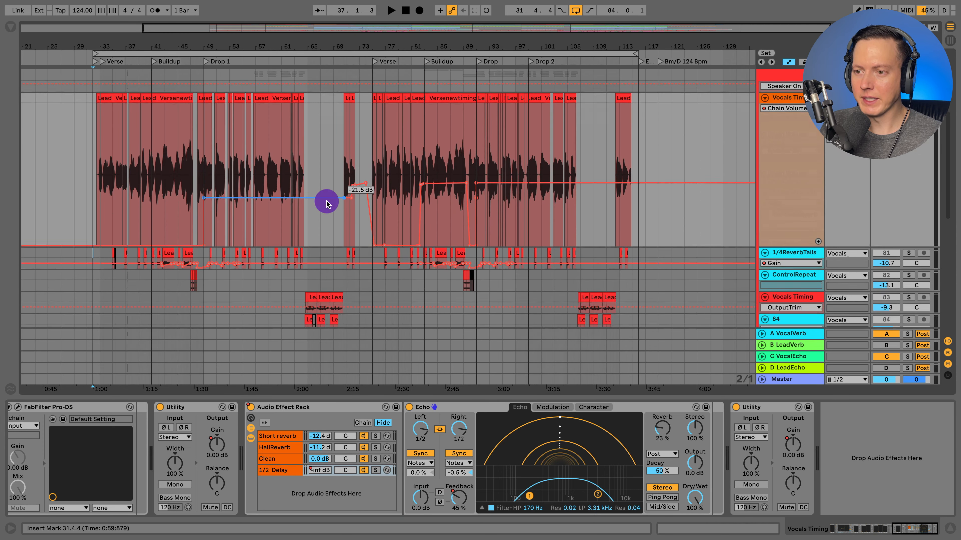